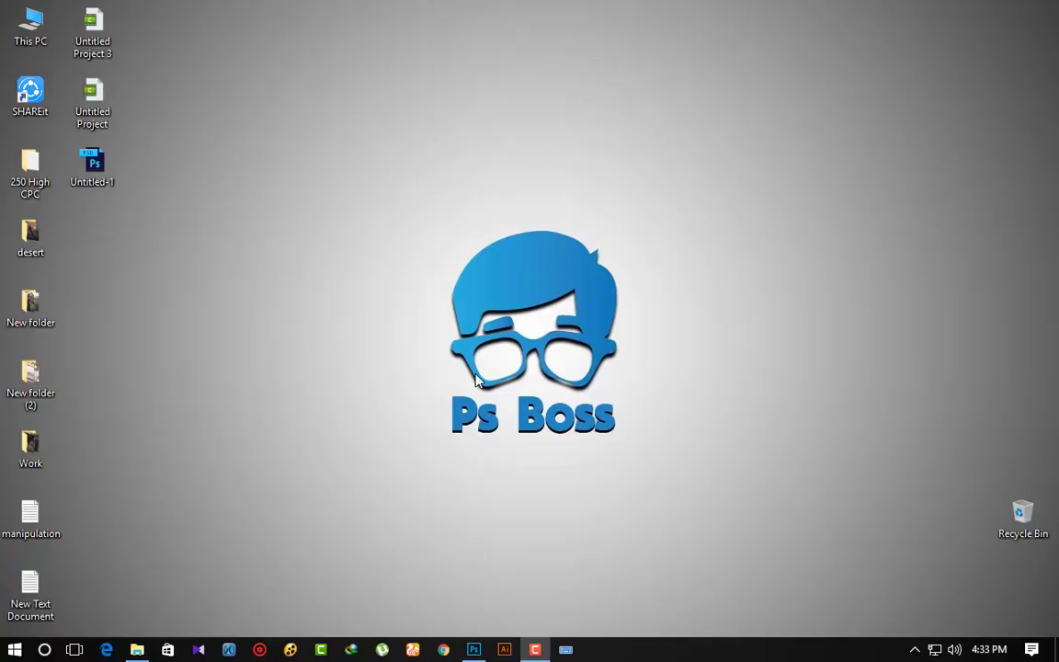
Refresh the desktop and bring Photoshop's Untitled-1 document to the front.
right_click(477, 360)
right_click(454, 314)
left_click(470, 357)
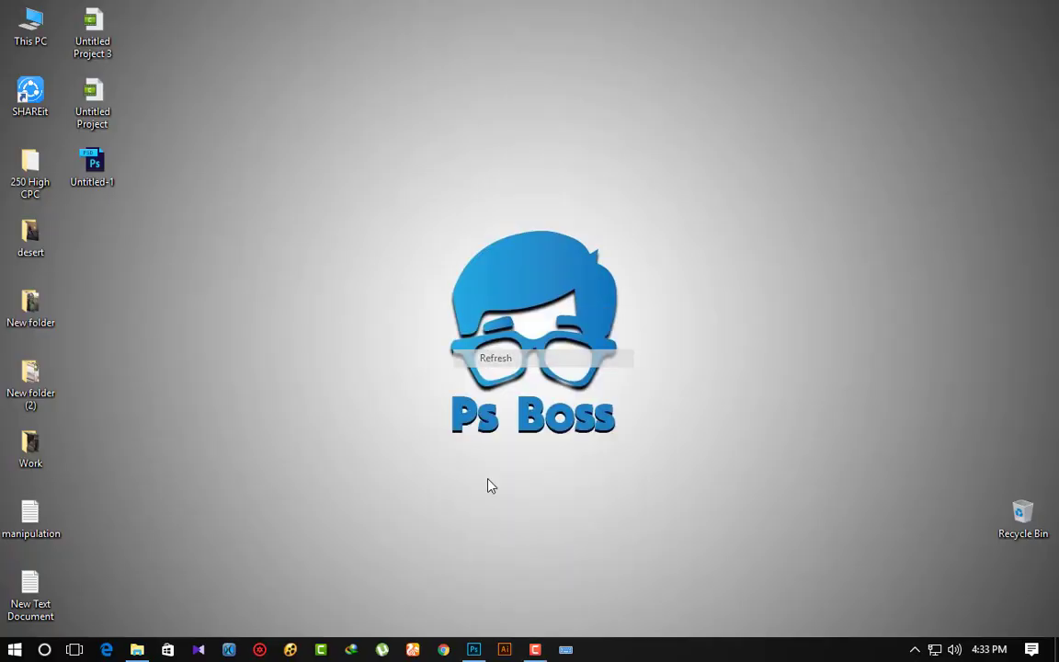
left_click(475, 649)
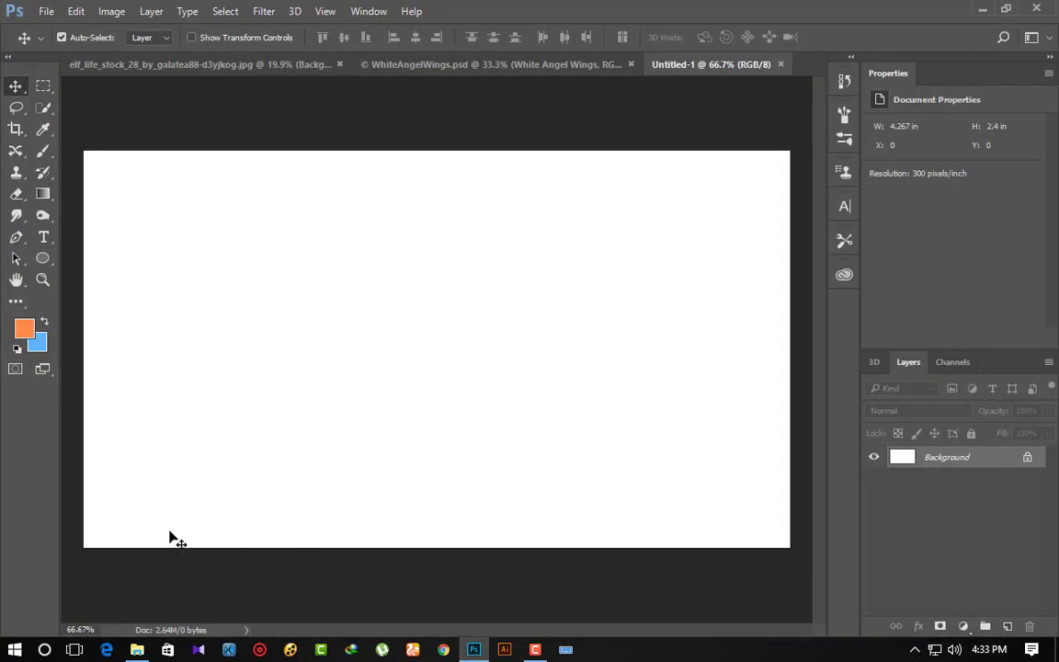
Import the clouds photo through Camera Raw with Temperature -2 and Highlights +17.
left_click(136, 649)
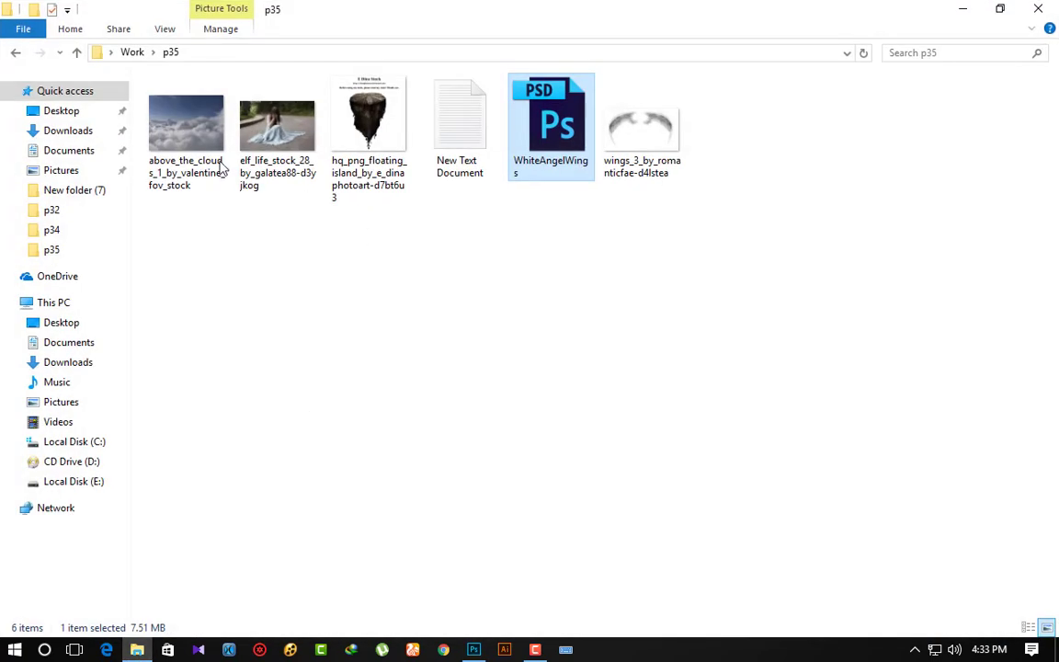
mouse_move(186, 124)
left_mouse_down()
mouse_move(471, 648)
mouse_move(464, 474)
left_mouse_up()
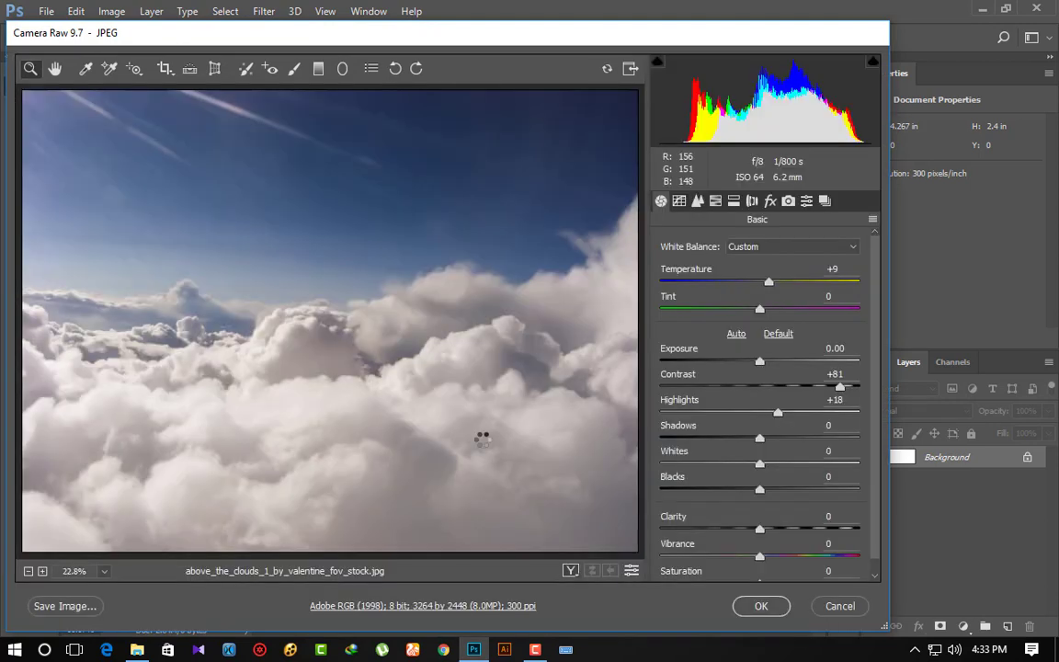
key("alt")
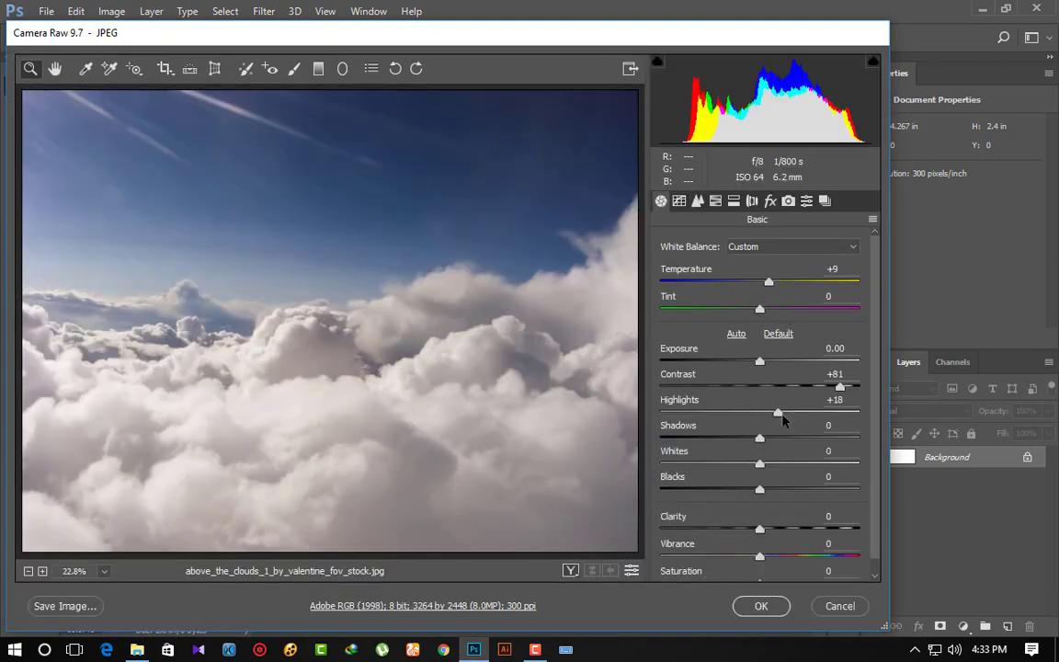
key("Up")
key("Up")
key("Up")
left_click_drag(767, 283, 757, 285)
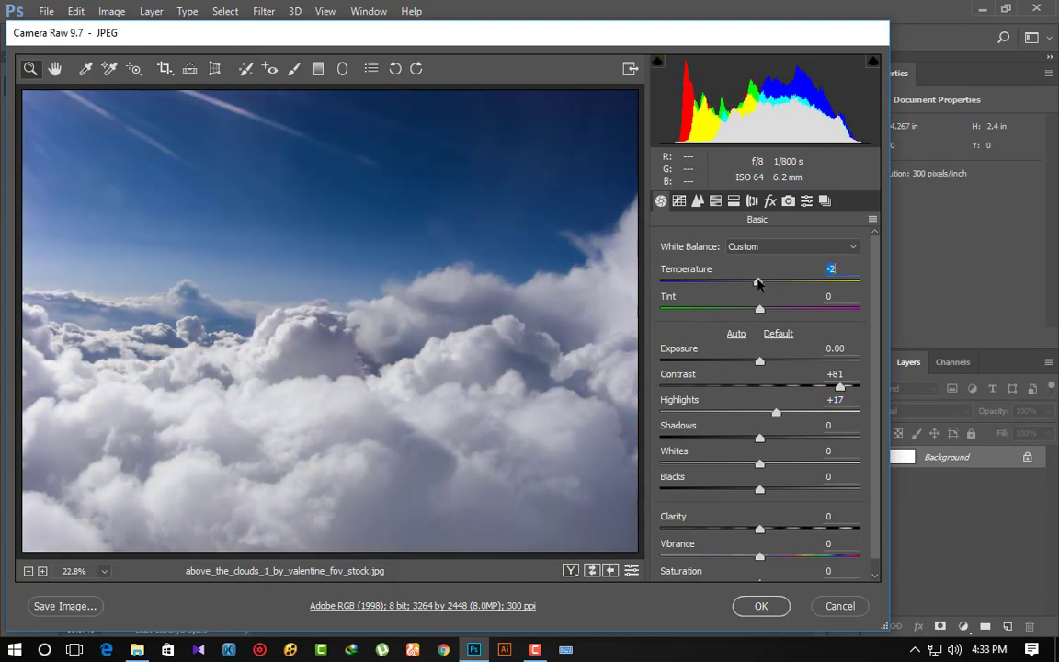
left_click(754, 603)
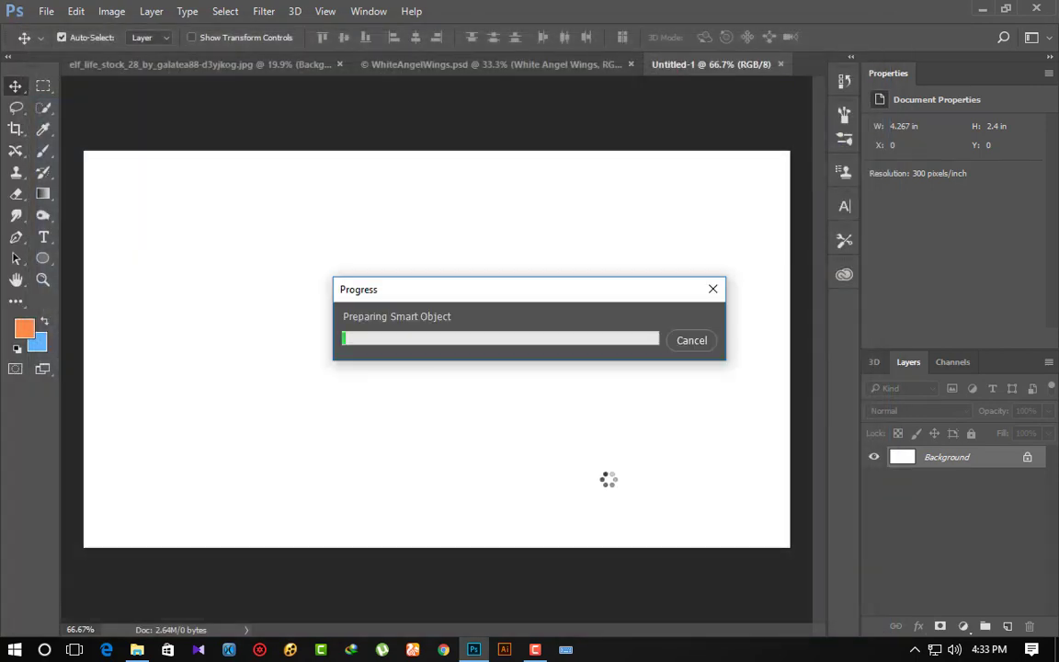
Stretch the clouds photo to the canvas's left, right and bottom edges, then return to the p35 folder.
scroll(604, 472, "down", 2)
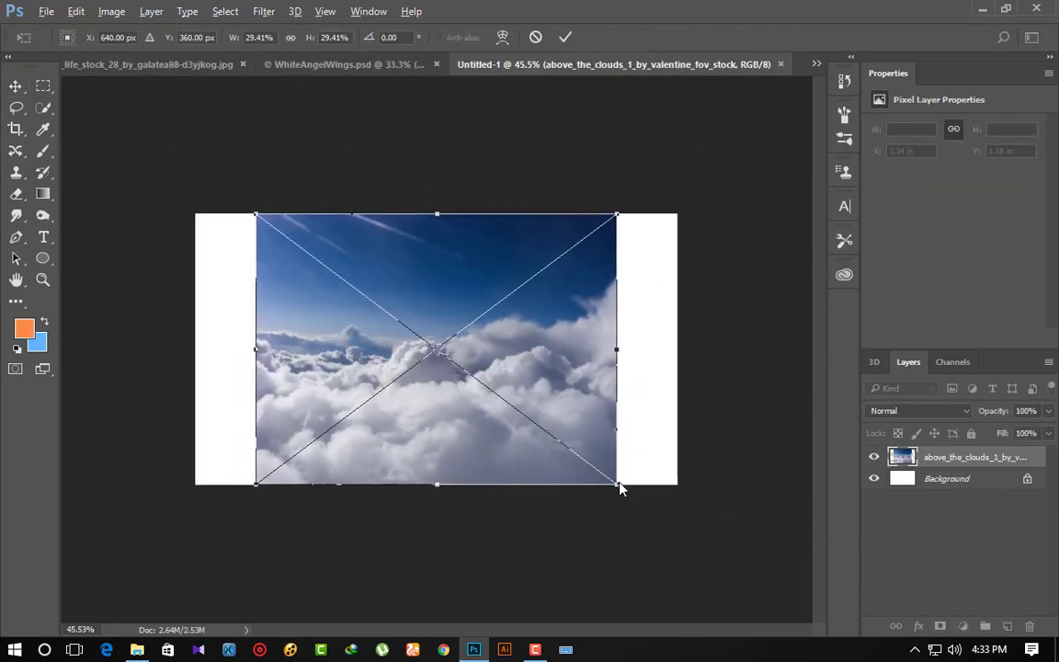
left_click_drag(616, 350, 677, 350)
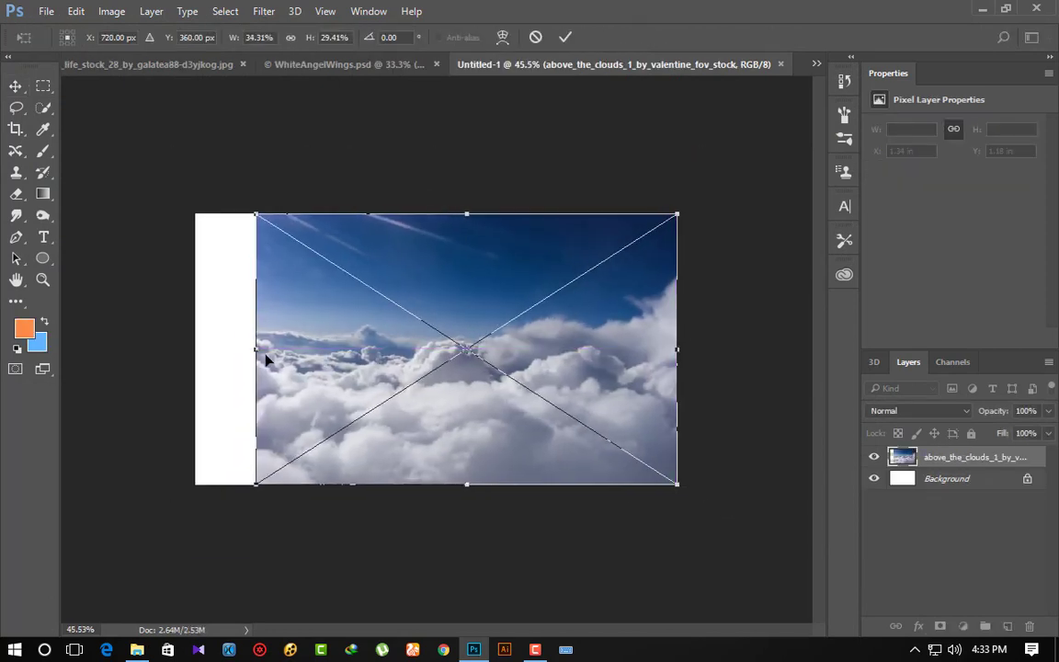
left_click_drag(256, 350, 194, 350)
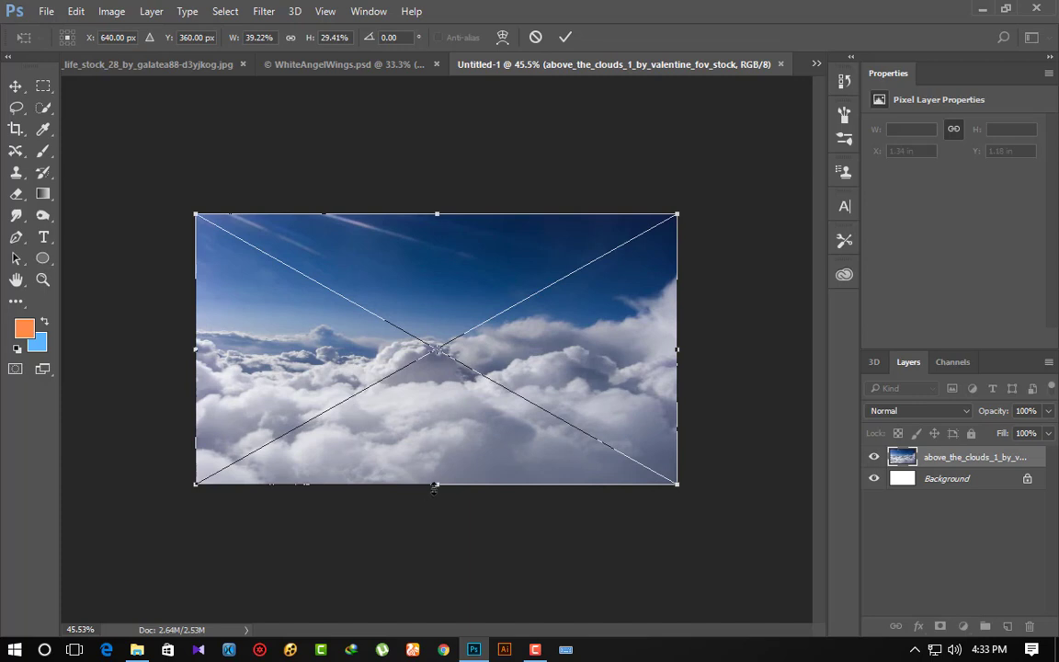
left_click_drag(435, 484, 438, 496)
key("Return")
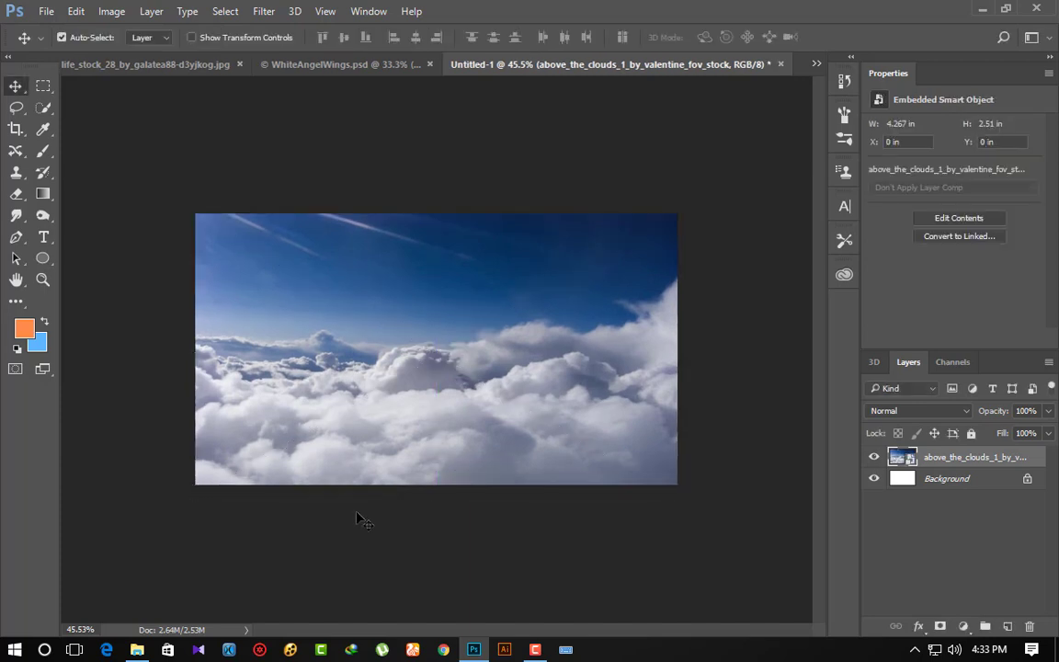
left_click(137, 648)
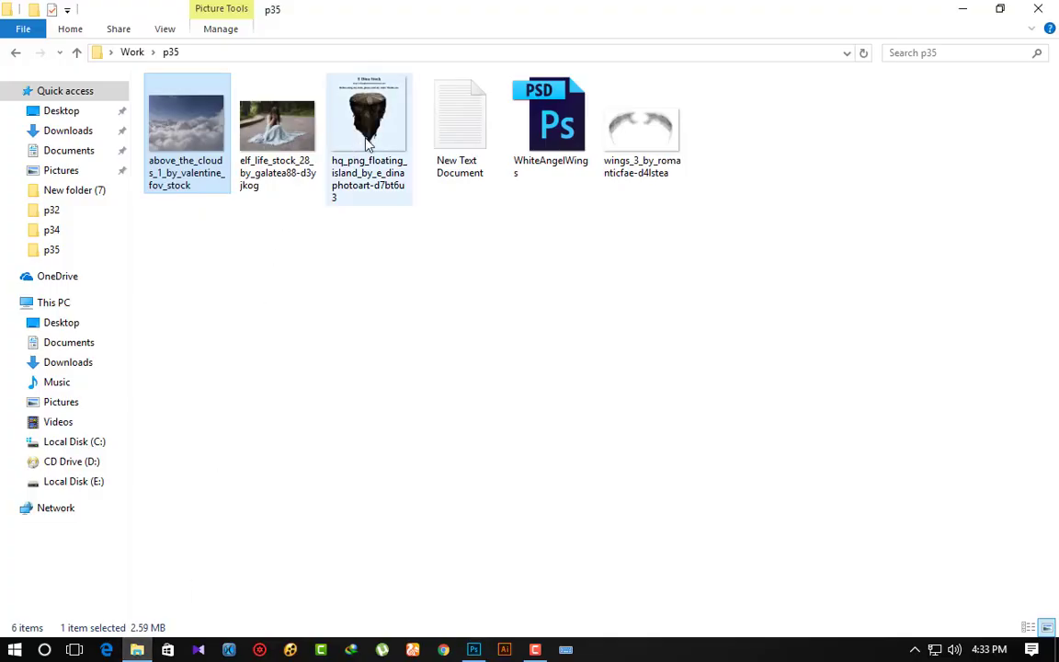
Refresh the p35 folder and place the floating island image over the clouds.
right_click(396, 314)
left_click(442, 382)
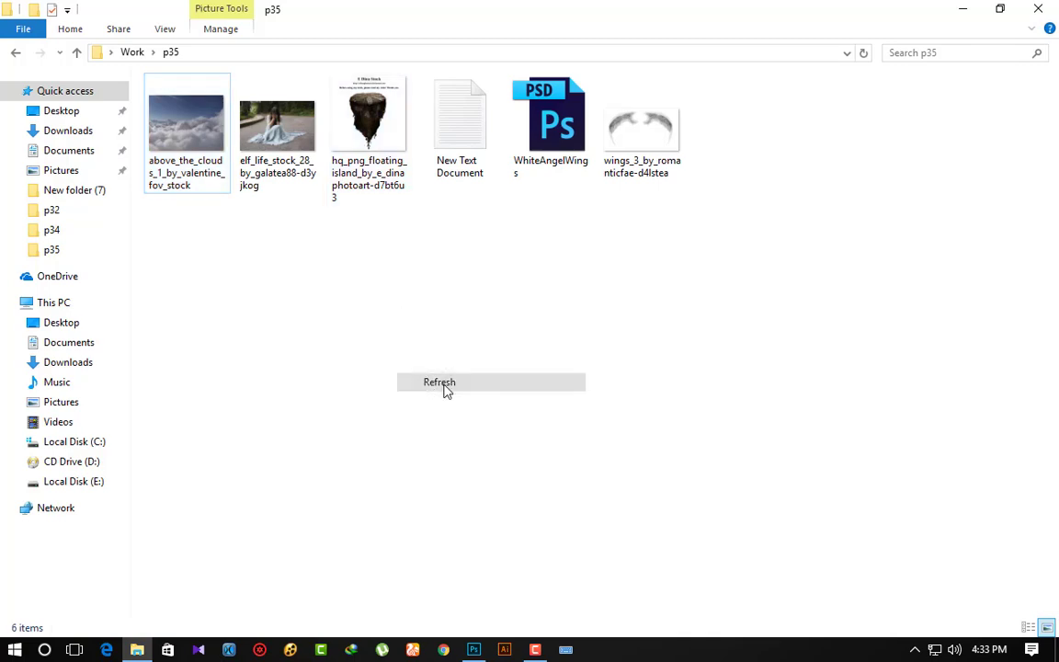
mouse_move(367, 128)
left_mouse_down()
mouse_move(463, 598)
mouse_move(437, 266)
left_mouse_up()
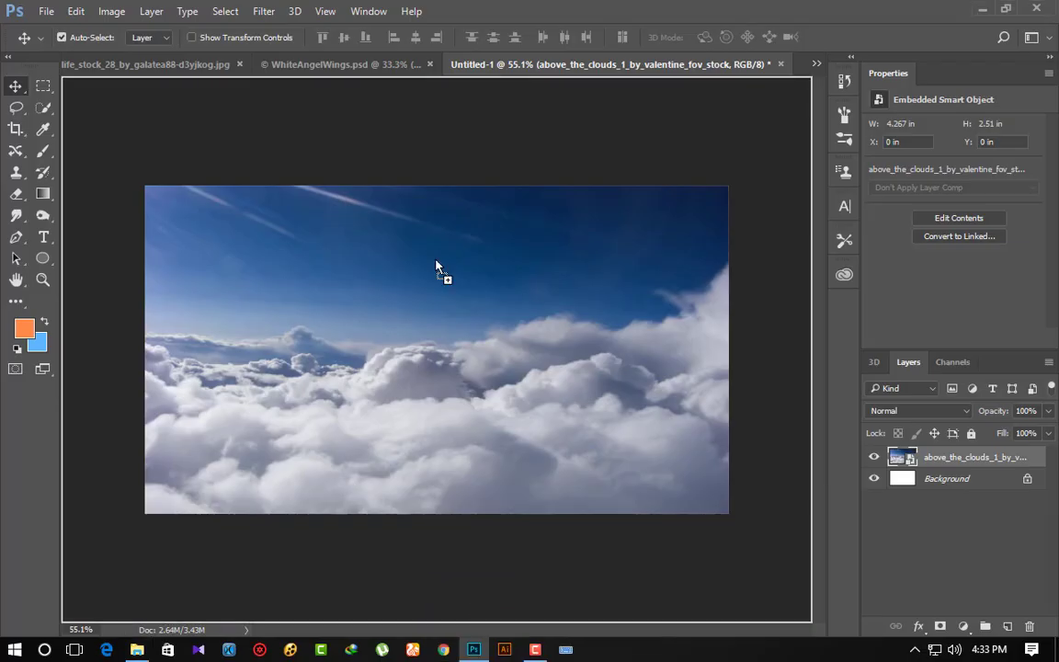
left_click_drag(391, 296, 385, 277)
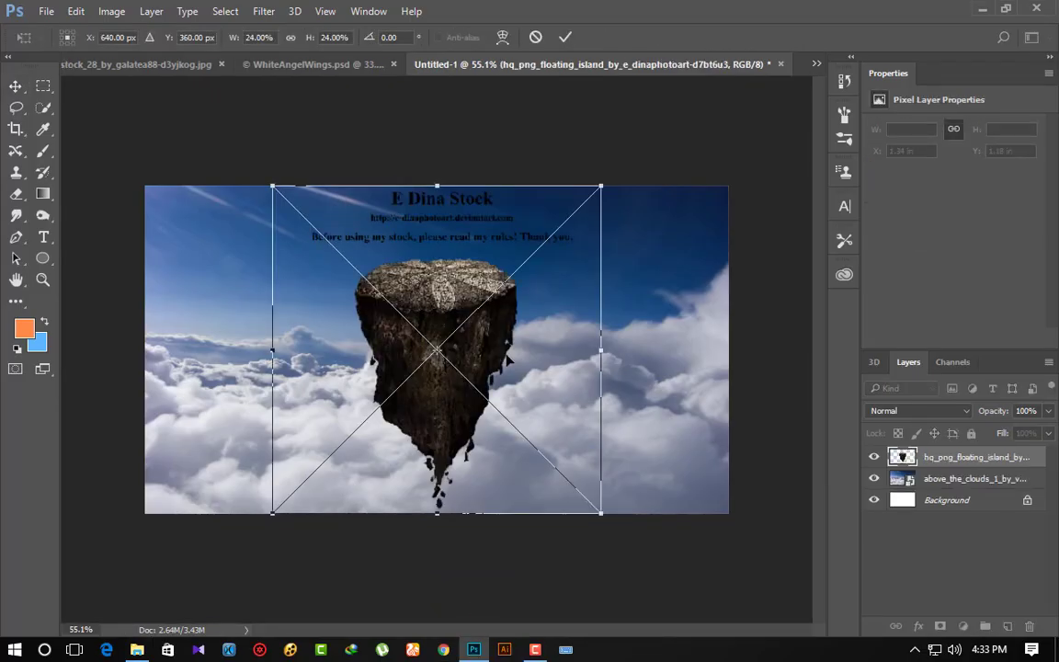
key("Return")
Rasterize the island layer and delete the watermark text above the island.
left_click(43, 85)
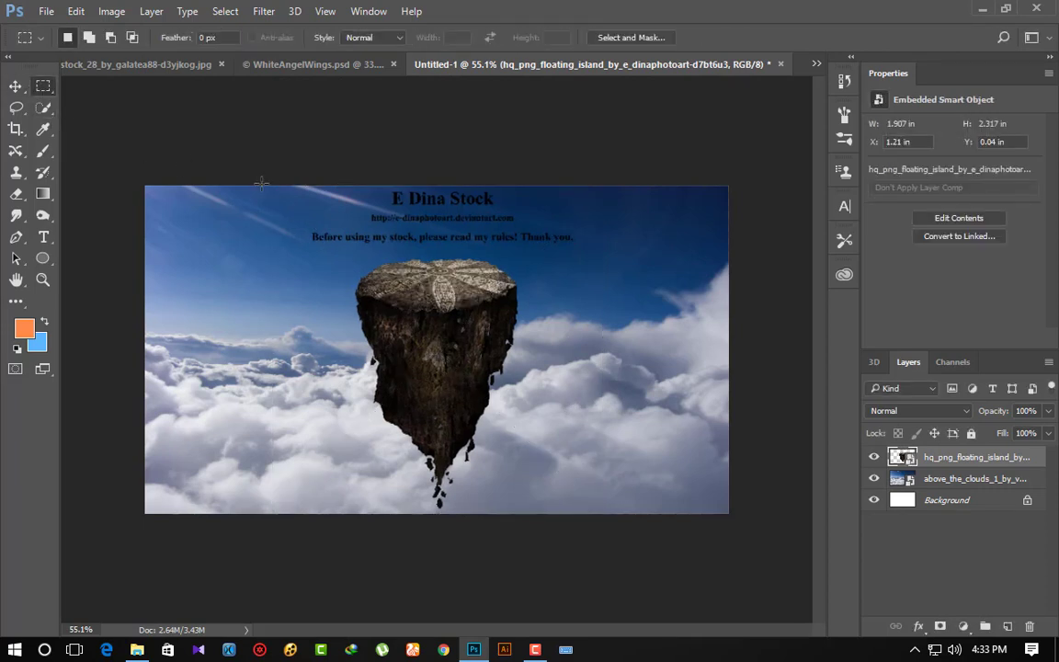
mouse_move(261, 184)
left_mouse_down()
mouse_move(529, 245)
mouse_move(626, 245)
left_mouse_up()
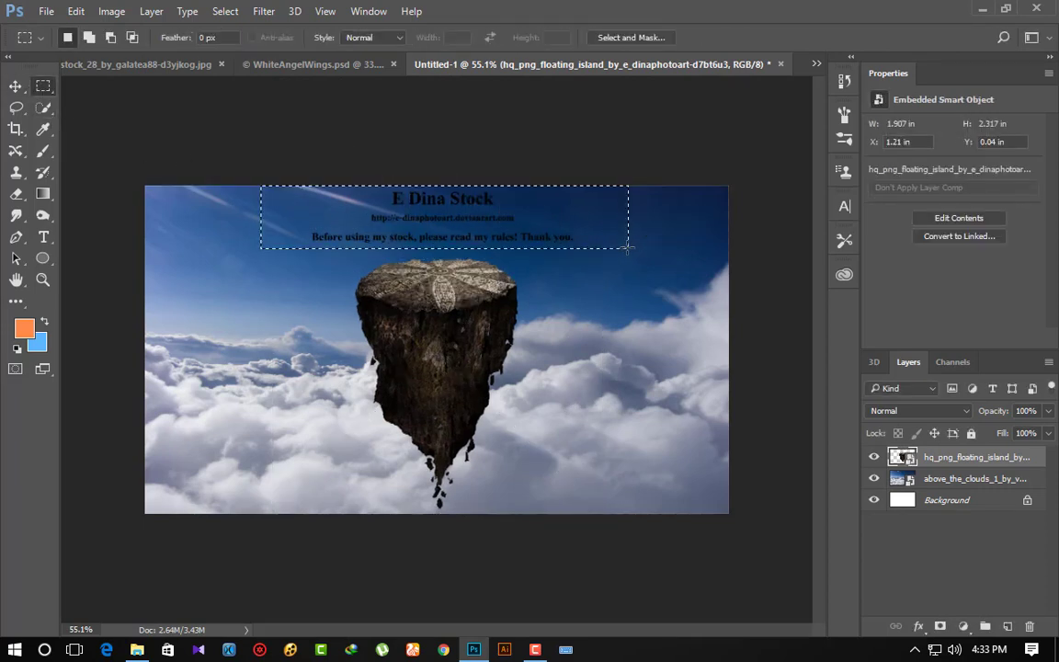
key("Delete")
key("Return")
right_click(967, 459)
left_click(717, 377)
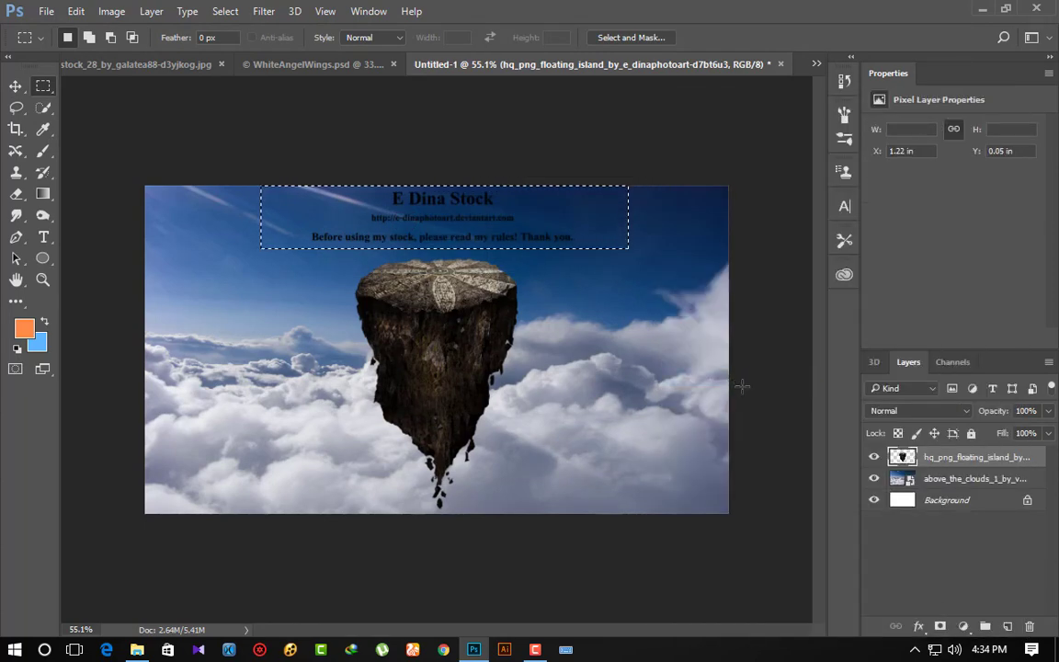
key("Delete")
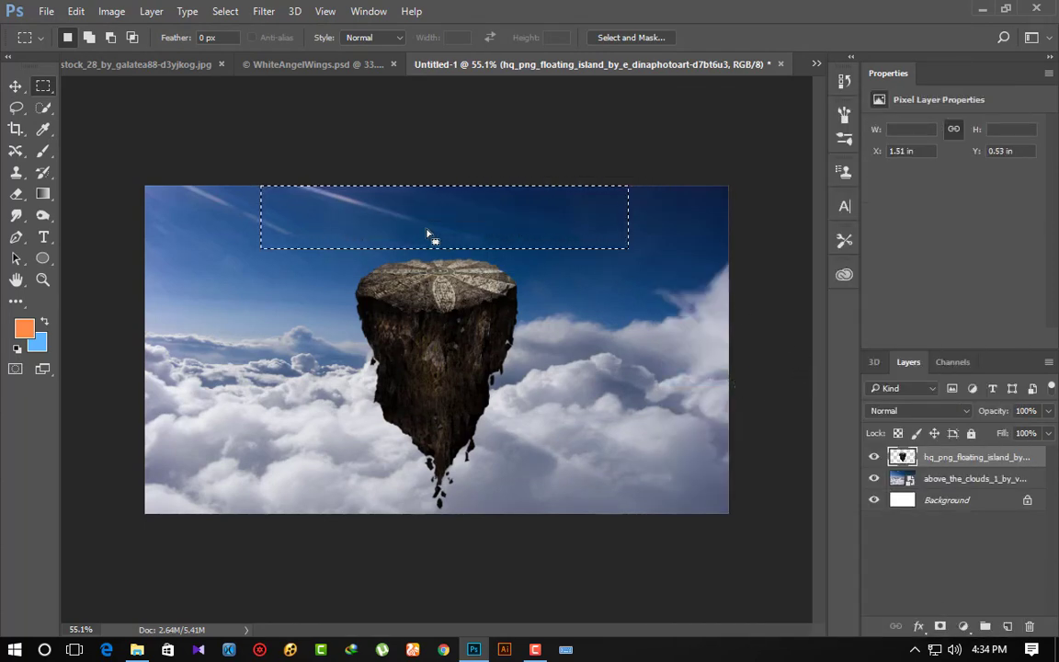
key("ctrl+d")
left_click(263, 11)
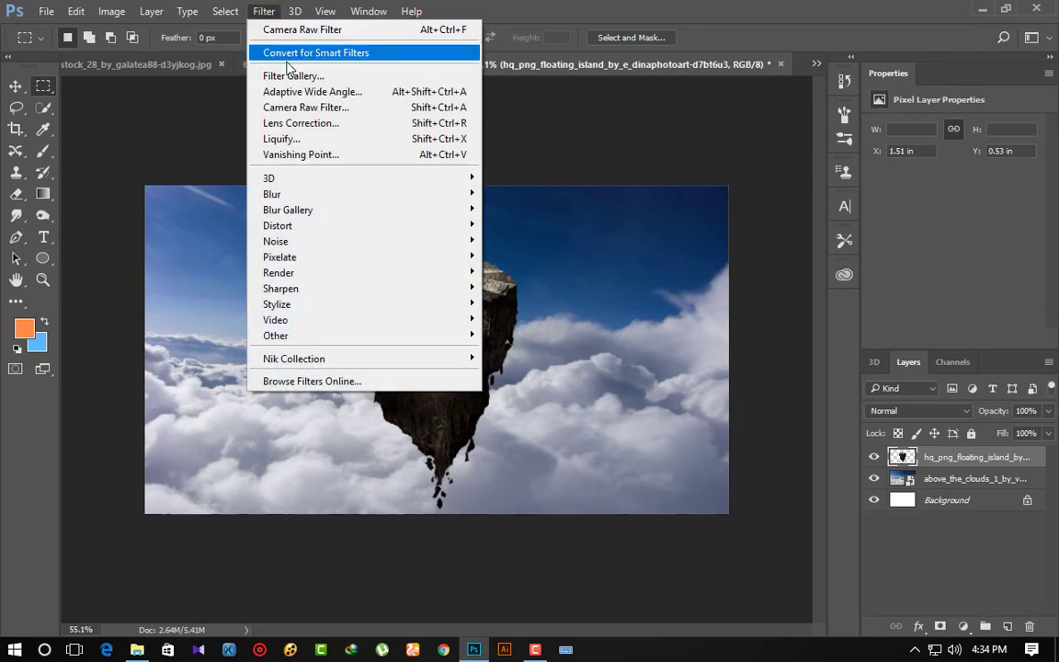
Apply a Camera Raw Filter to the island: Temperature -18, Exposure +0.90, Contrast -17.
left_click(292, 106)
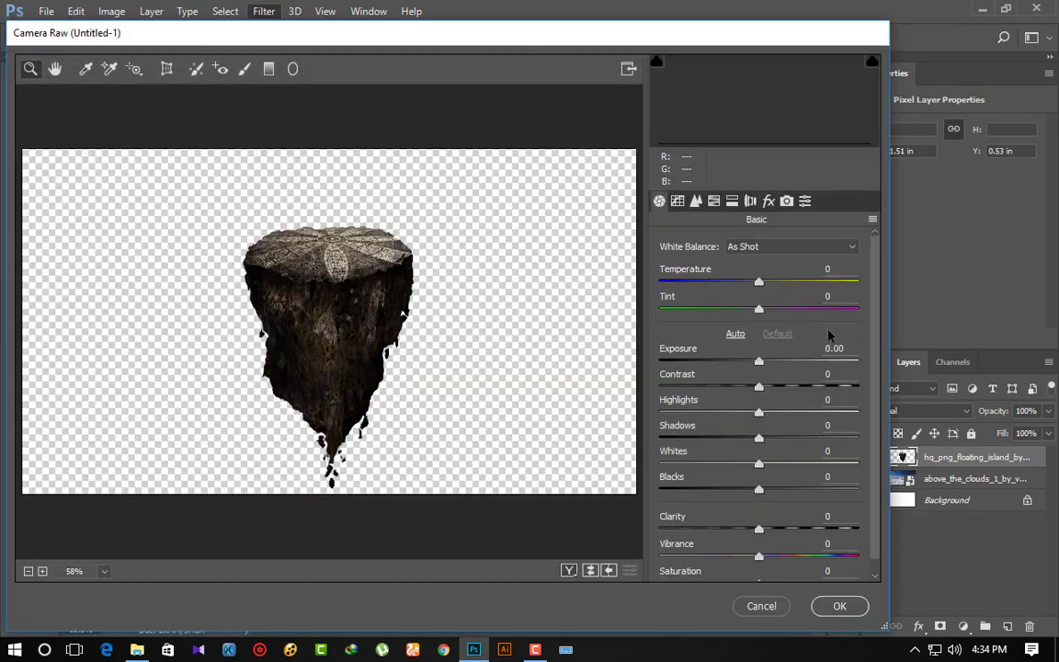
left_click_drag(757, 287, 741, 286)
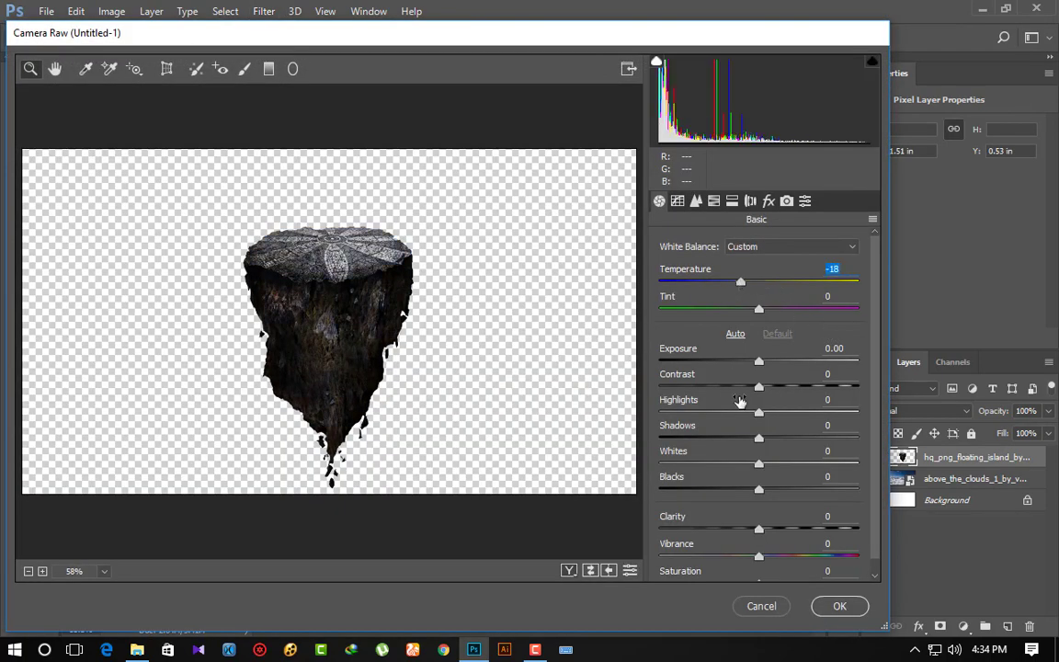
mouse_move(759, 392)
left_mouse_down()
mouse_move(791, 390)
mouse_move(710, 390)
mouse_move(768, 387)
mouse_move(768, 362)
mouse_move(801, 390)
mouse_move(742, 388)
left_mouse_up()
left_click(782, 365)
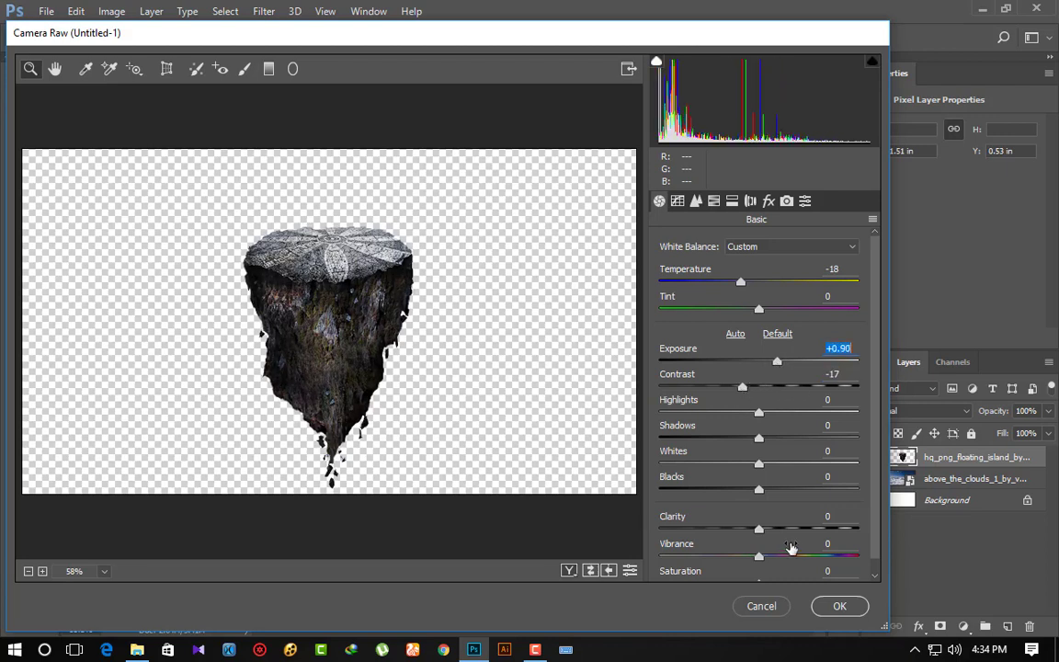
key("Return")
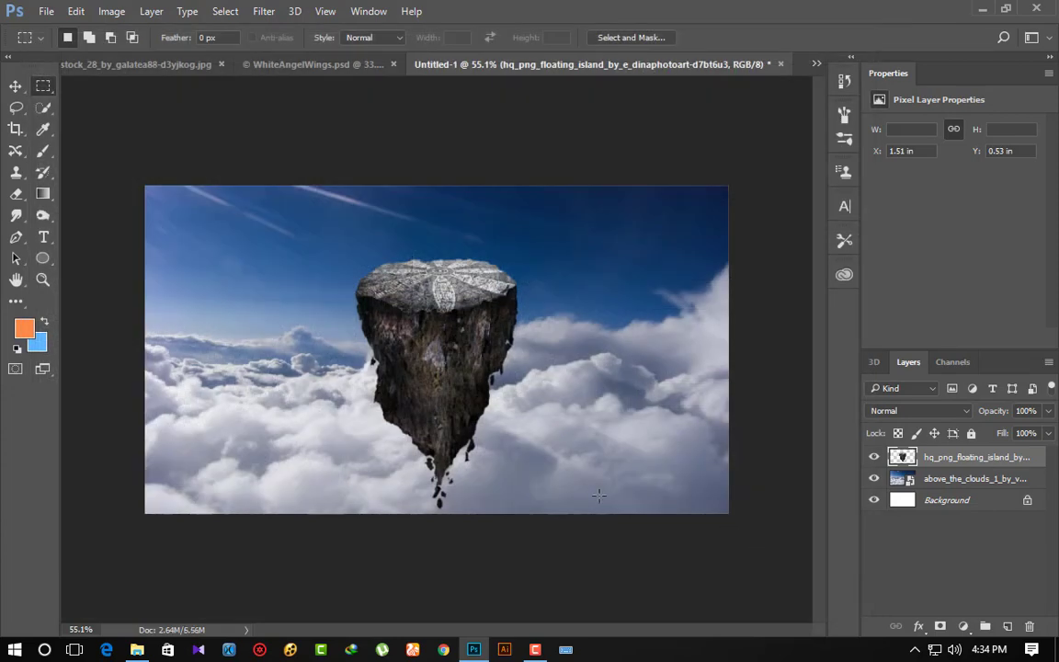
Add a layer mask to the island and set up a black-to-white gradient.
left_click(940, 626)
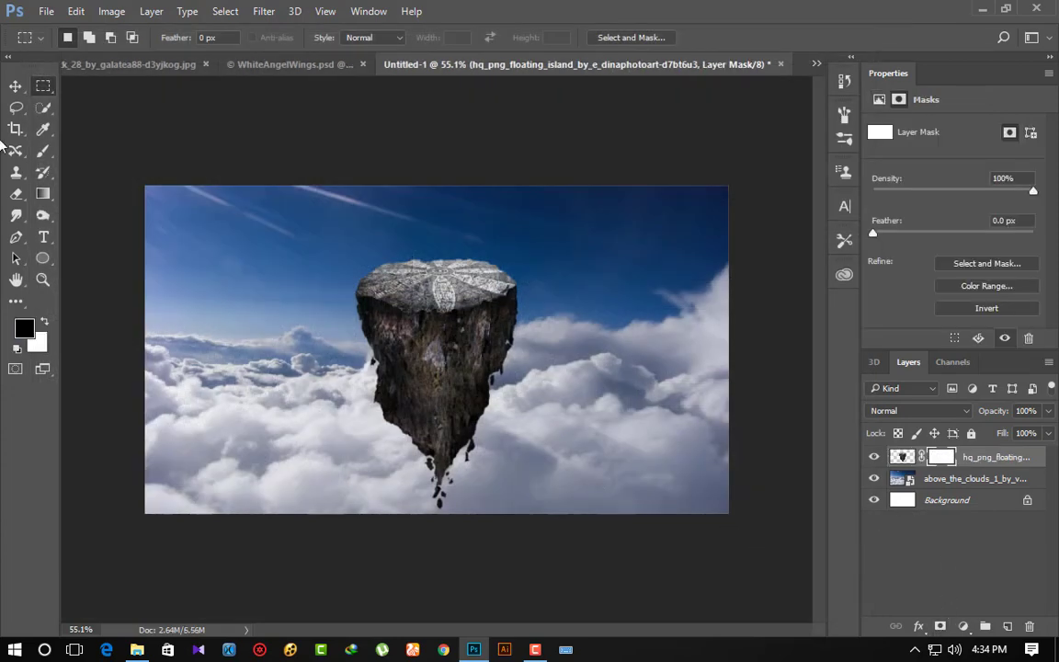
key("b")
left_click(44, 194)
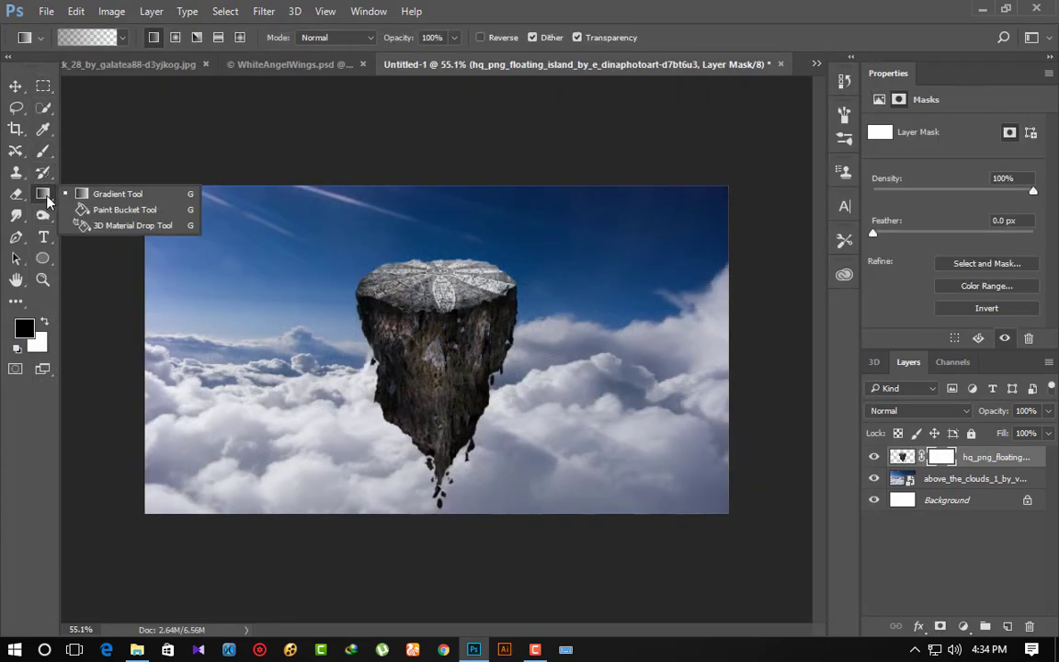
left_click(82, 194)
left_click(91, 37)
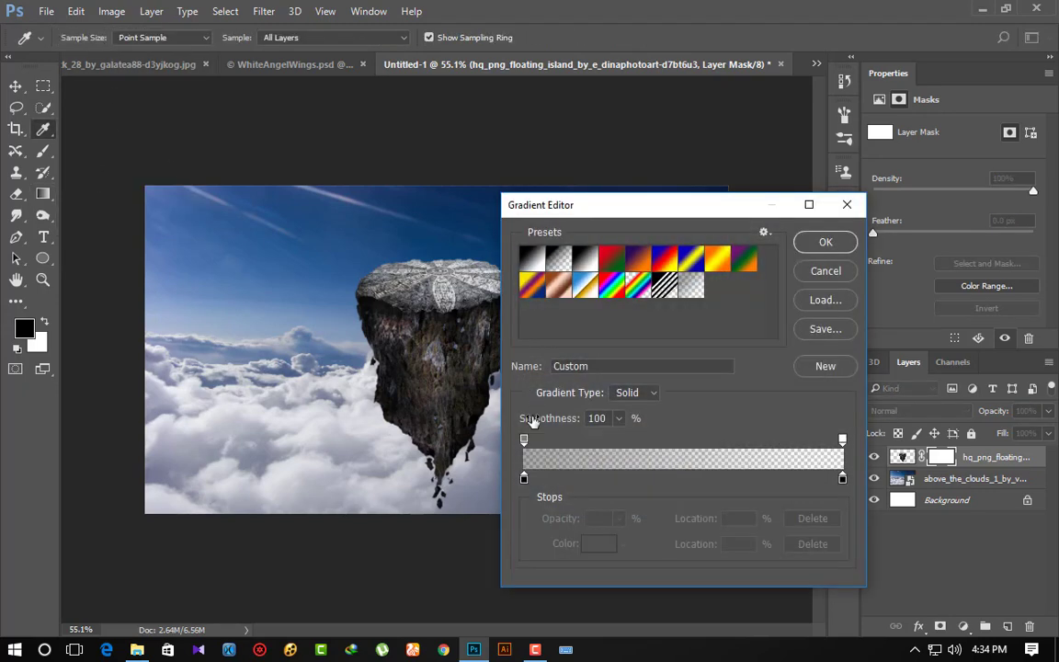
left_click(524, 440)
left_click(817, 244)
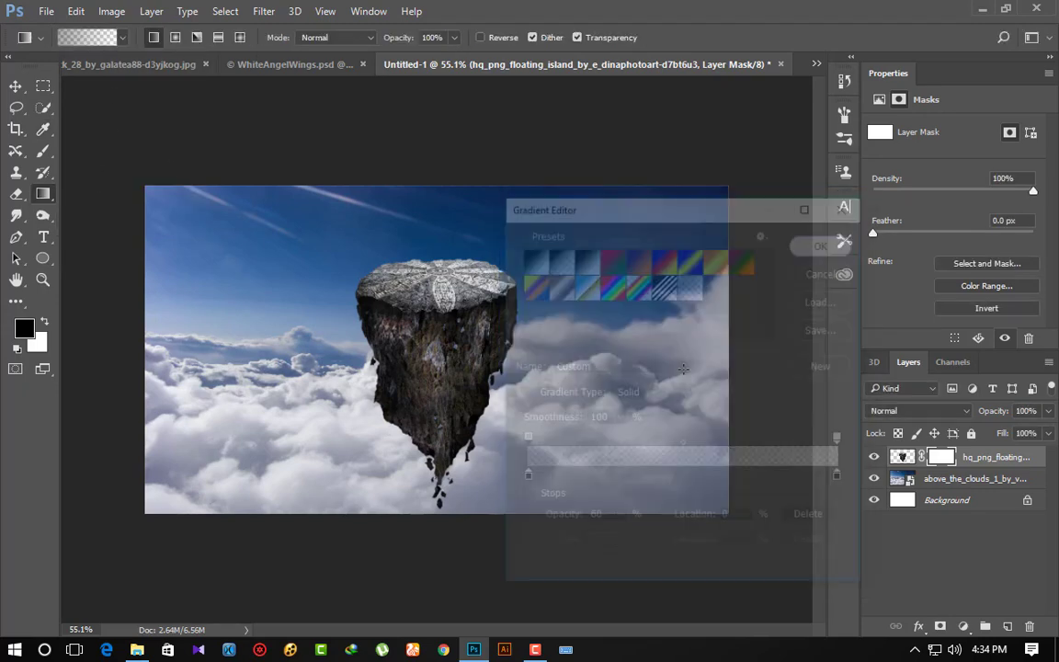
Draw gradients on the mask so the island's base fades into the clouds.
left_click_drag(443, 519, 449, 508)
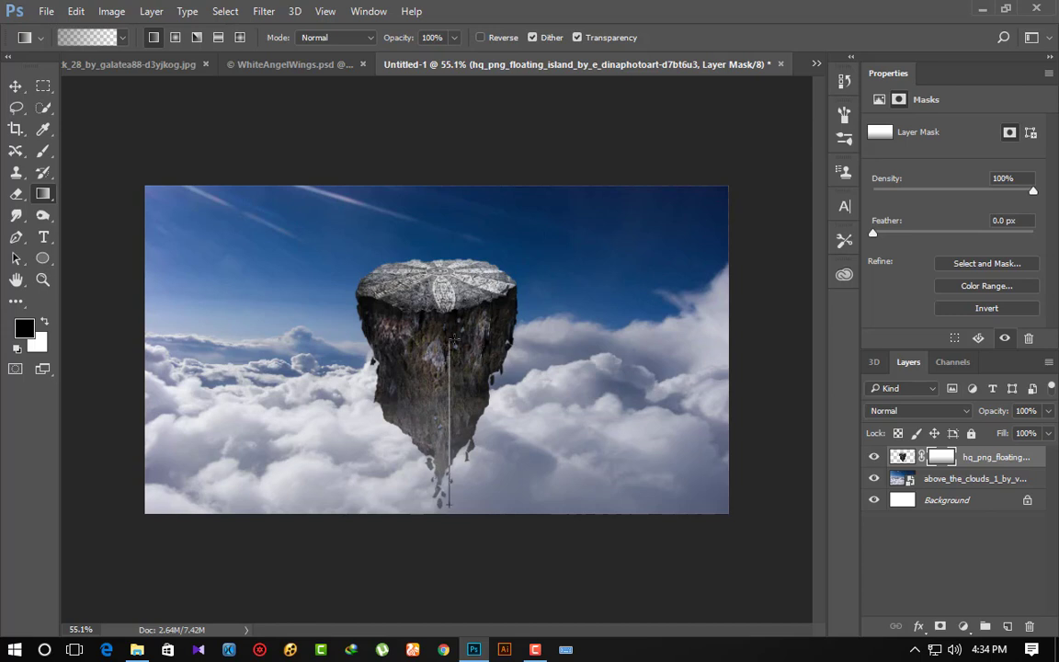
left_click_drag(454, 341, 454, 341)
left_click_drag(443, 493, 455, 400)
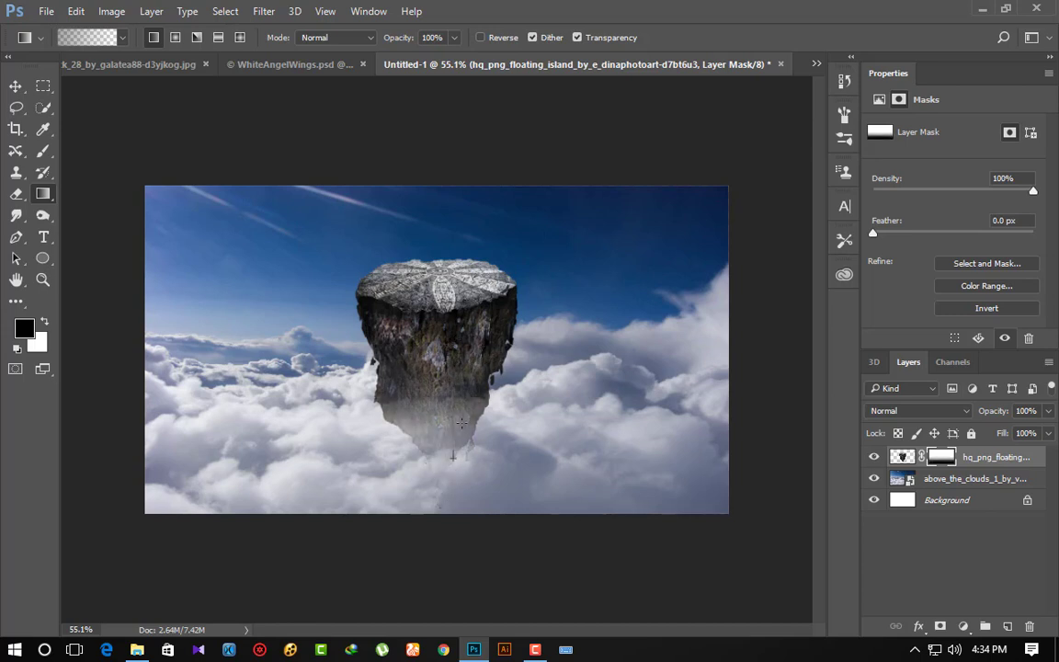
mouse_move(451, 496)
left_mouse_down()
mouse_move(449, 391)
mouse_move(452, 454)
left_mouse_up()
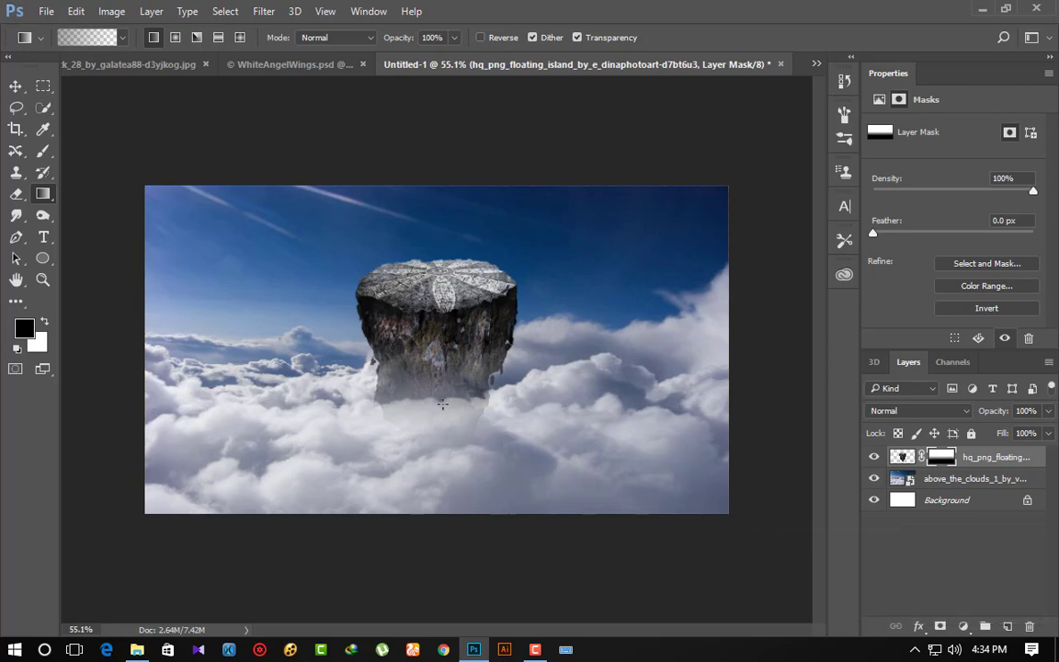
left_click_drag(435, 405, 437, 292)
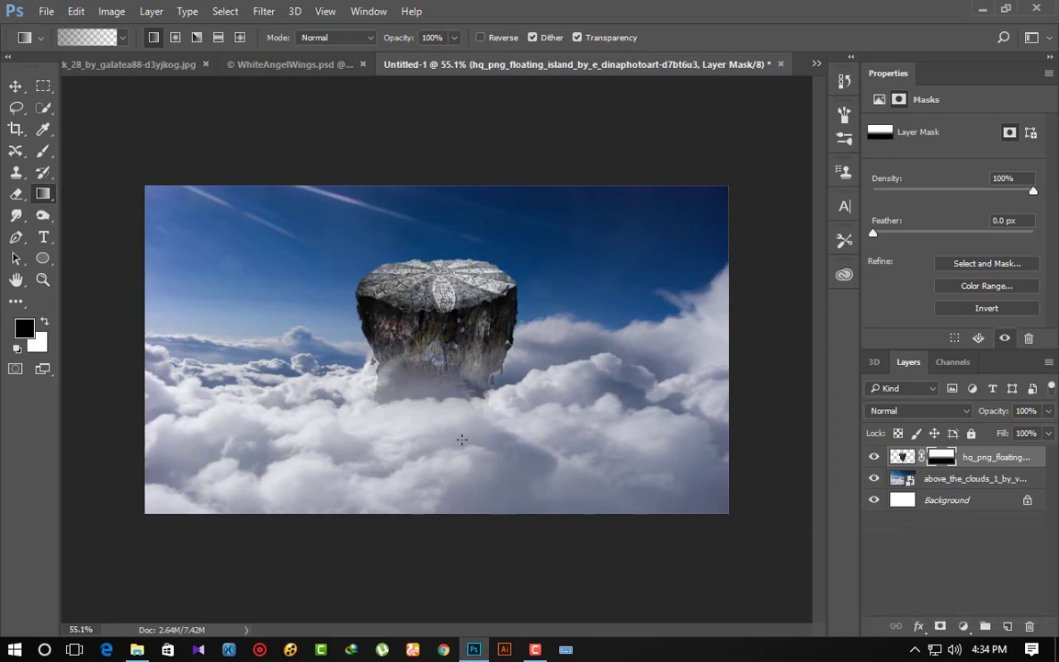
left_click_drag(412, 385, 412, 358)
Move the island layer lower into the cloud bank and check its edge spacing.
left_click(14, 87)
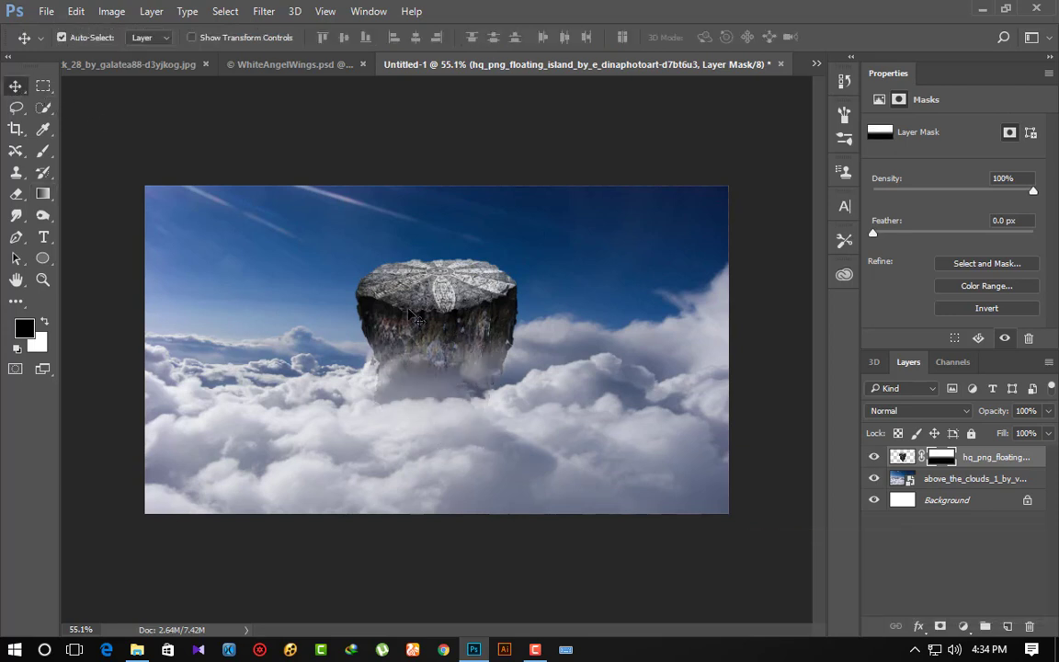
left_click_drag(431, 308, 417, 419)
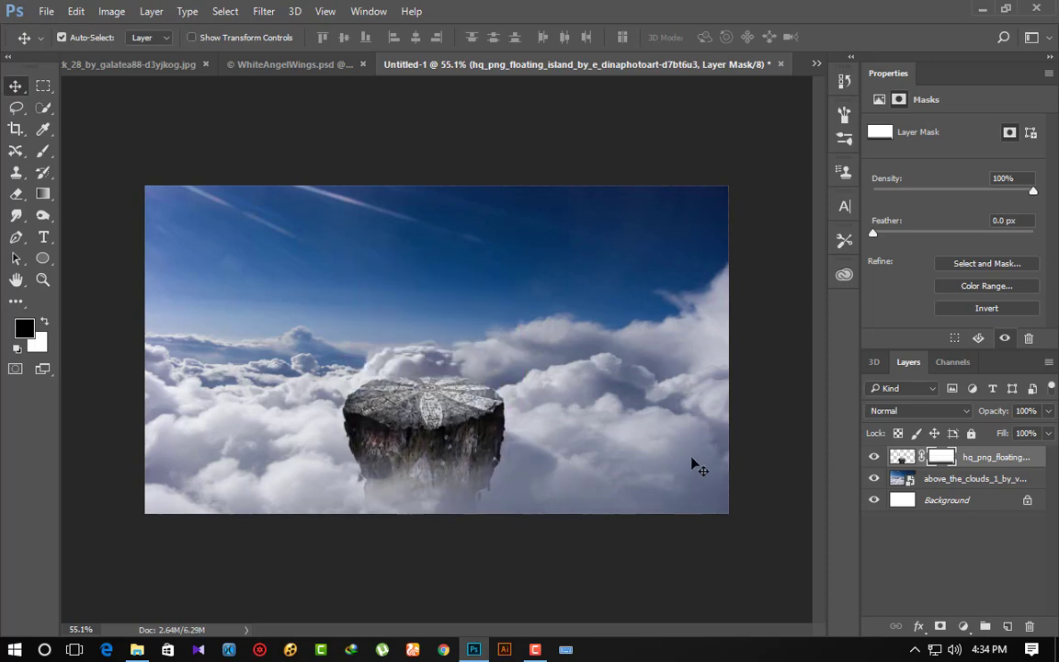
scroll(540, 398, "up", 1)
scroll(600, 447, "up", 2)
key("ctrl")
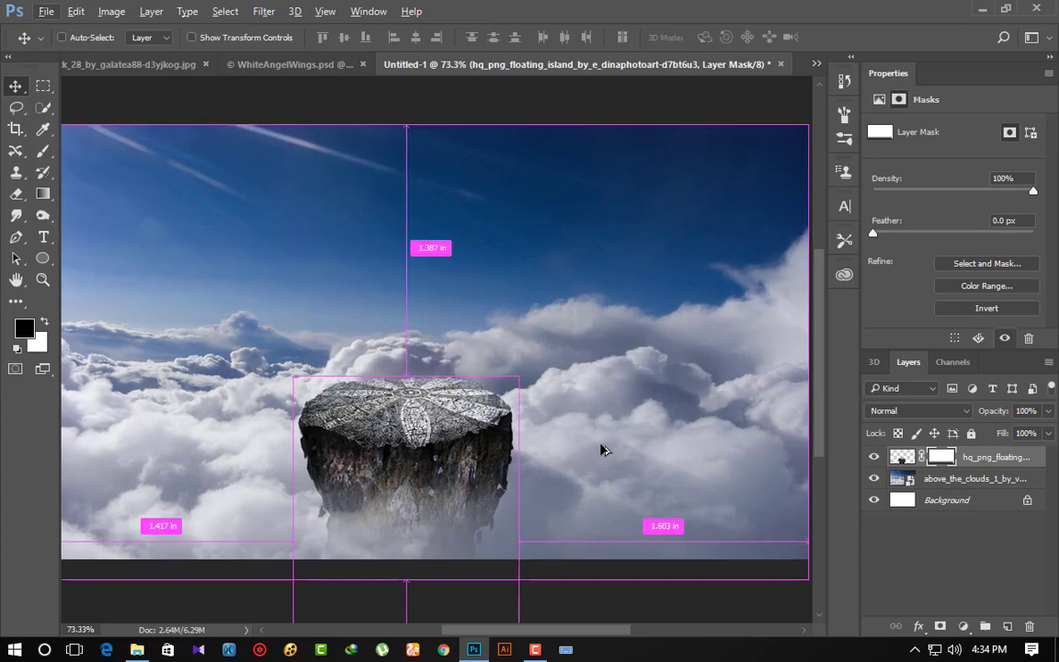
scroll(602, 449, "down", 1)
scroll(361, 515, "down", 1)
scroll(349, 522, "up", 2)
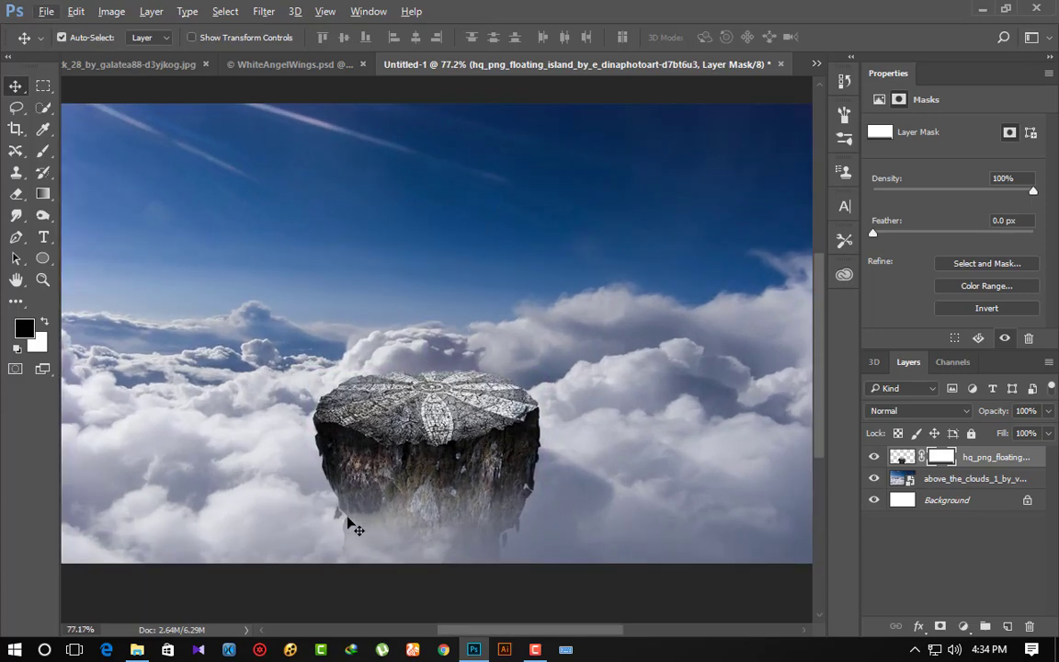
left_click(137, 650)
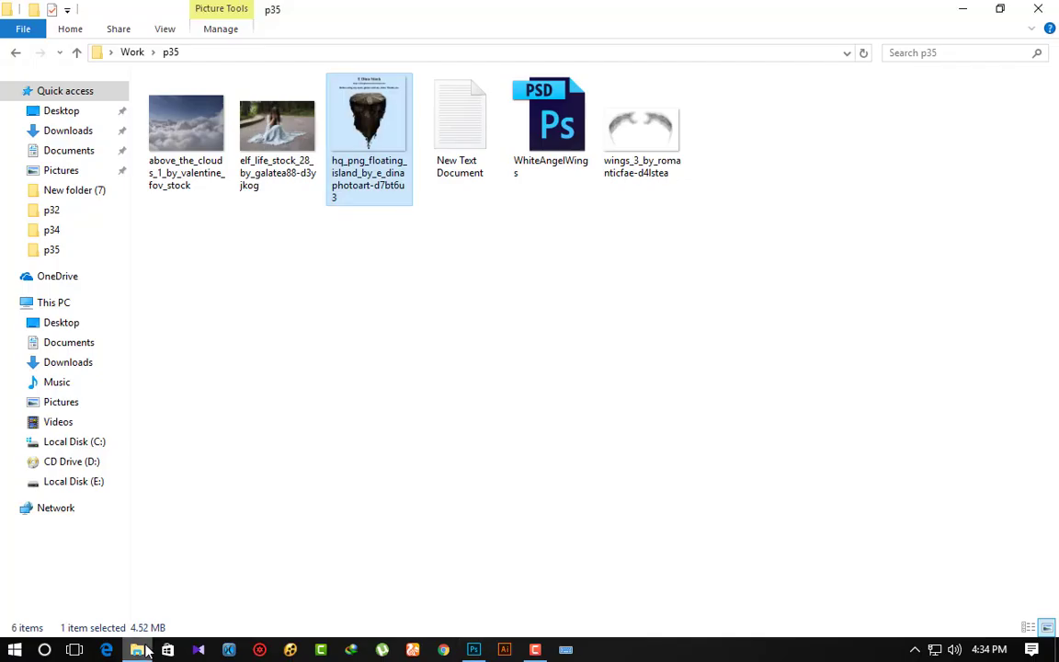
Copy the masked sitting girl onto a new Layer 1 and convert it to a Smart Object.
left_click(473, 649)
left_click(158, 64)
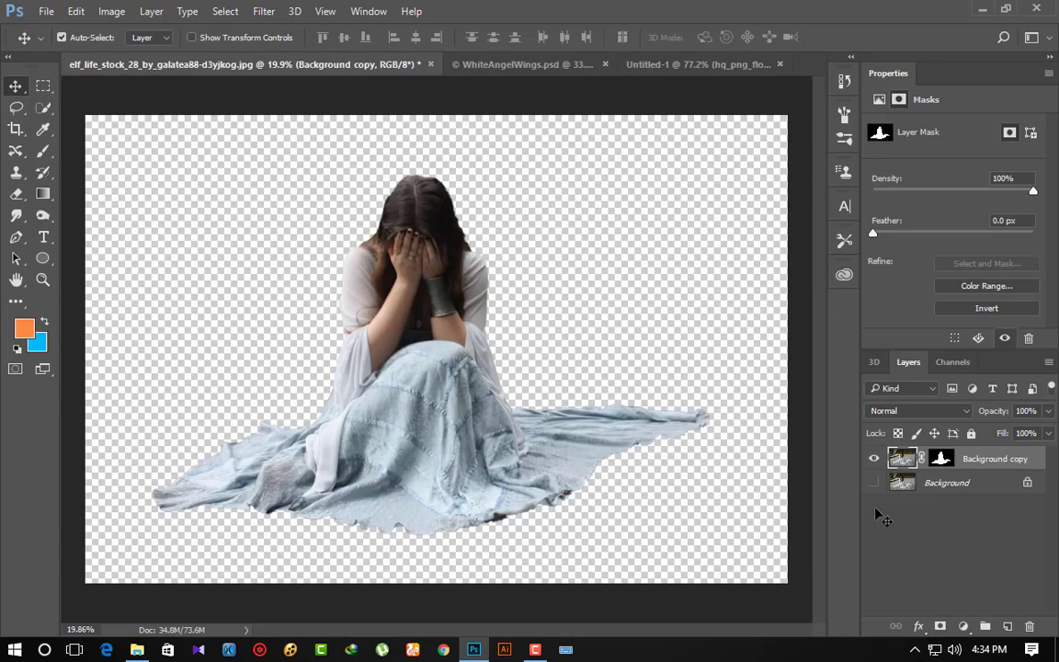
left_click(874, 483)
left_click(942, 462, "ctrl")
left_click(900, 460)
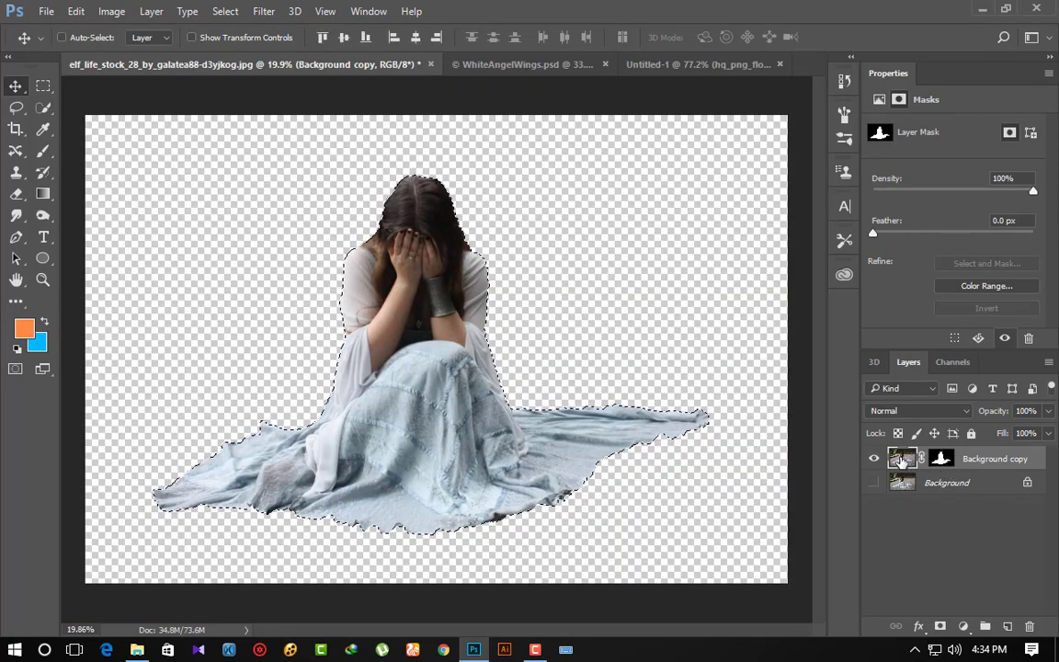
key("ctrl+j")
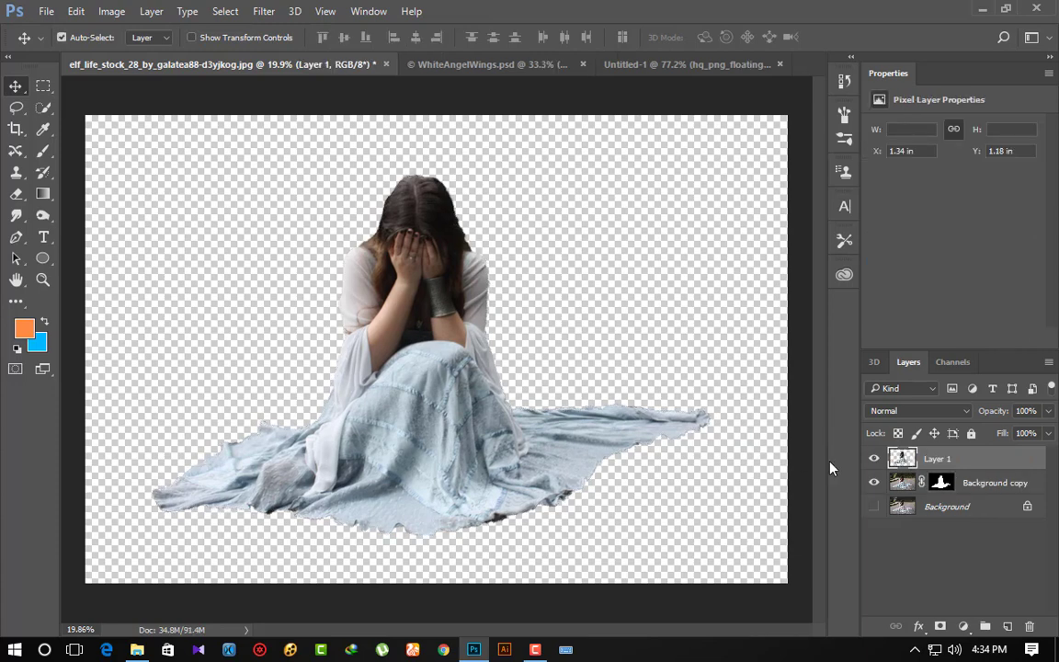
left_click(875, 459)
right_click(982, 462)
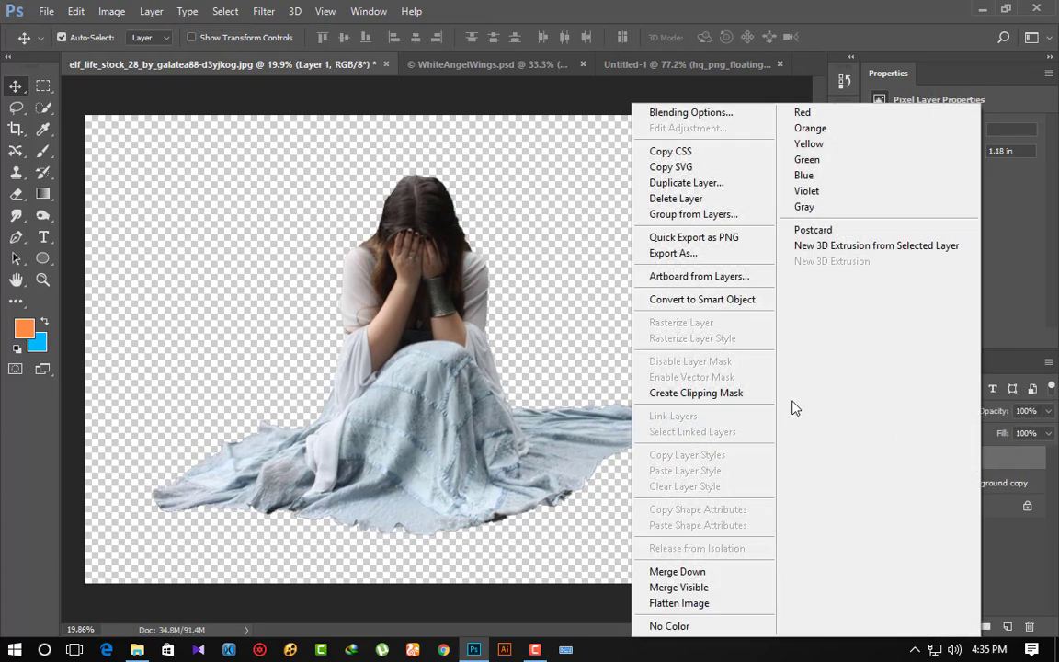
left_click(685, 303)
Drag the girl into Untitled-1, scaled to about 28.5% and seated on the clouds.
mouse_move(486, 301)
left_mouse_down()
mouse_move(464, 372)
mouse_move(483, 458)
left_mouse_up()
key("ctrl+t")
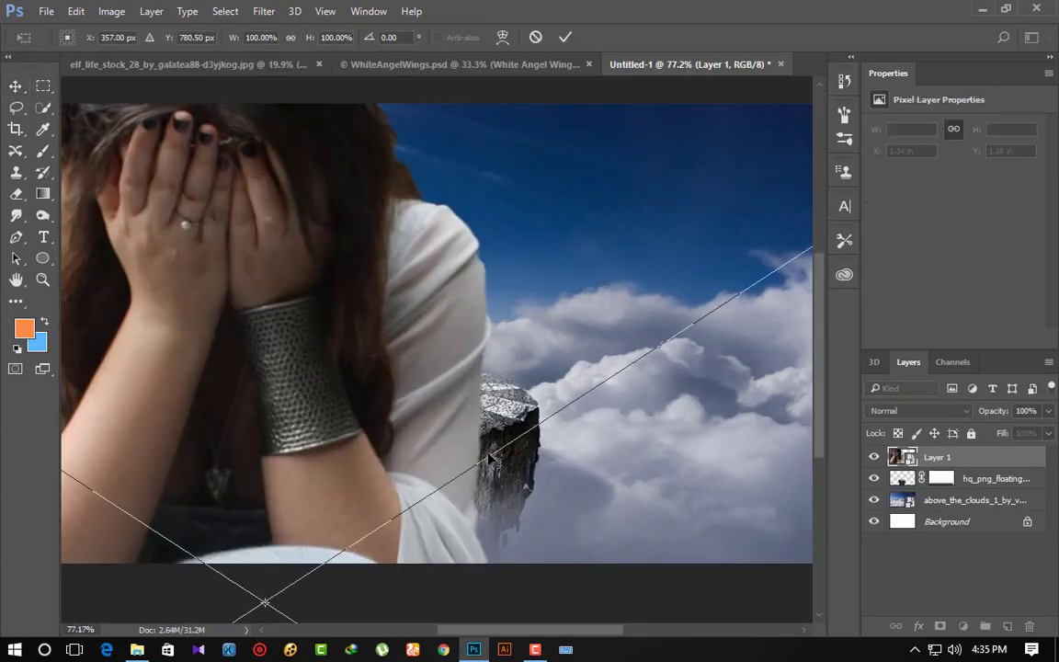
scroll(459, 413, "down", 3)
scroll(444, 399, "down", 1)
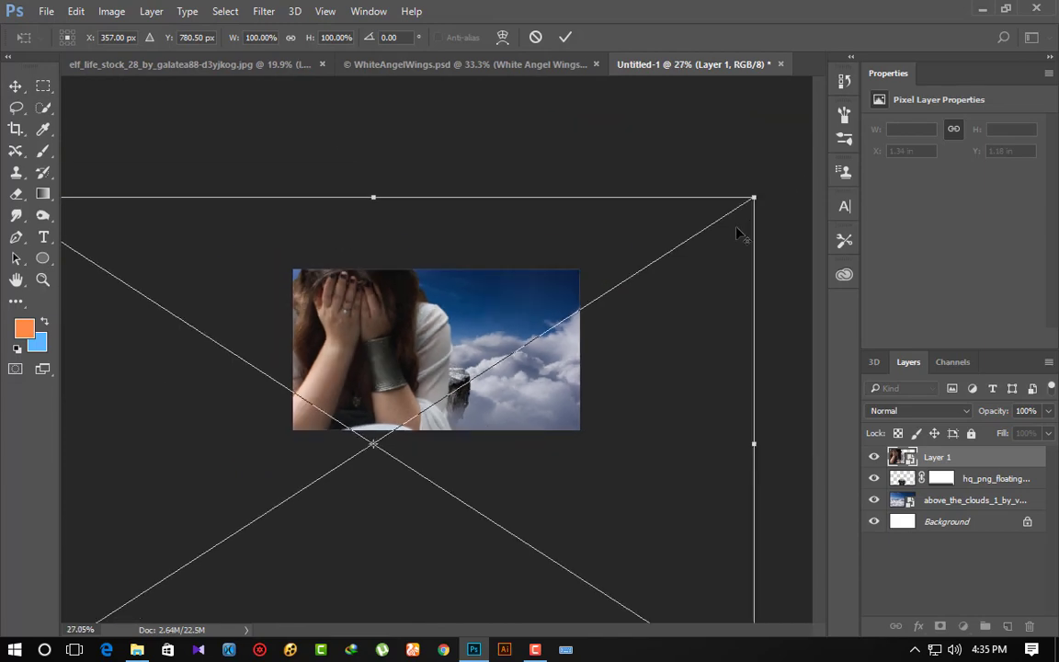
left_click_drag(755, 196, 484, 367)
left_click_drag(435, 465, 483, 377)
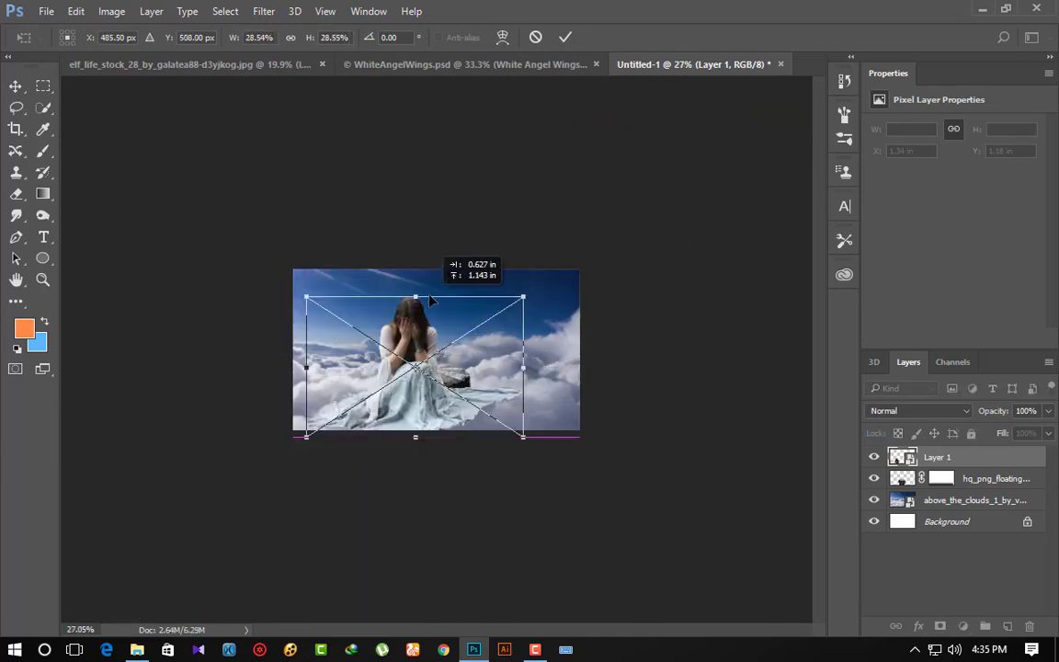
scroll(481, 375, "up", 3)
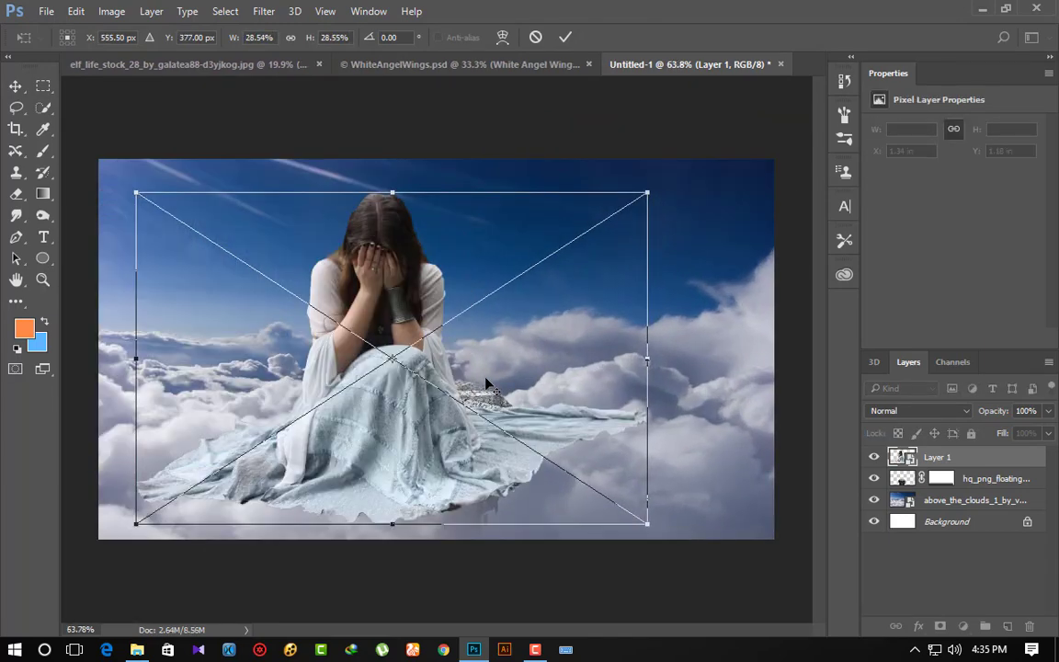
key("alt+space")
key("Escape")
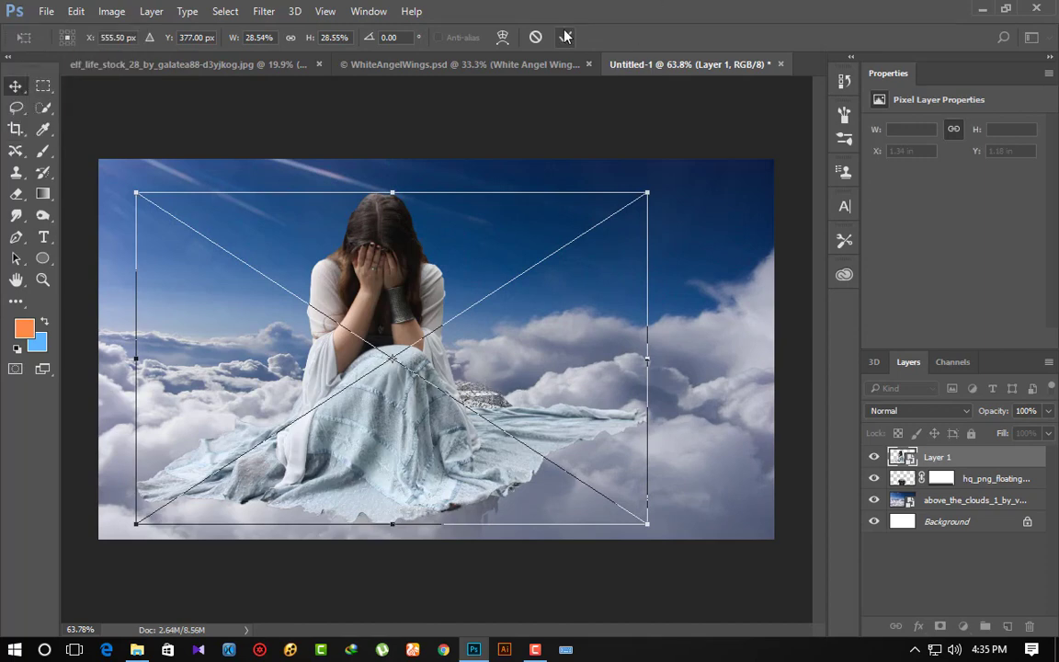
left_click(565, 37)
scroll(415, 320, "up", 1)
scroll(416, 319, "up", 2)
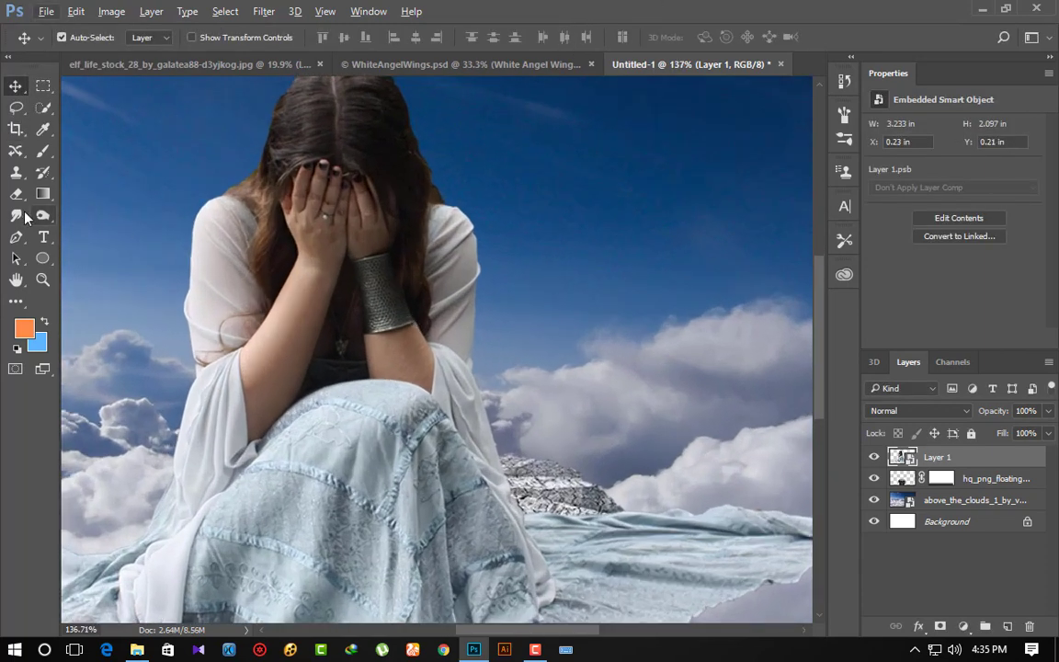
left_click_drag(26, 217, 87, 246)
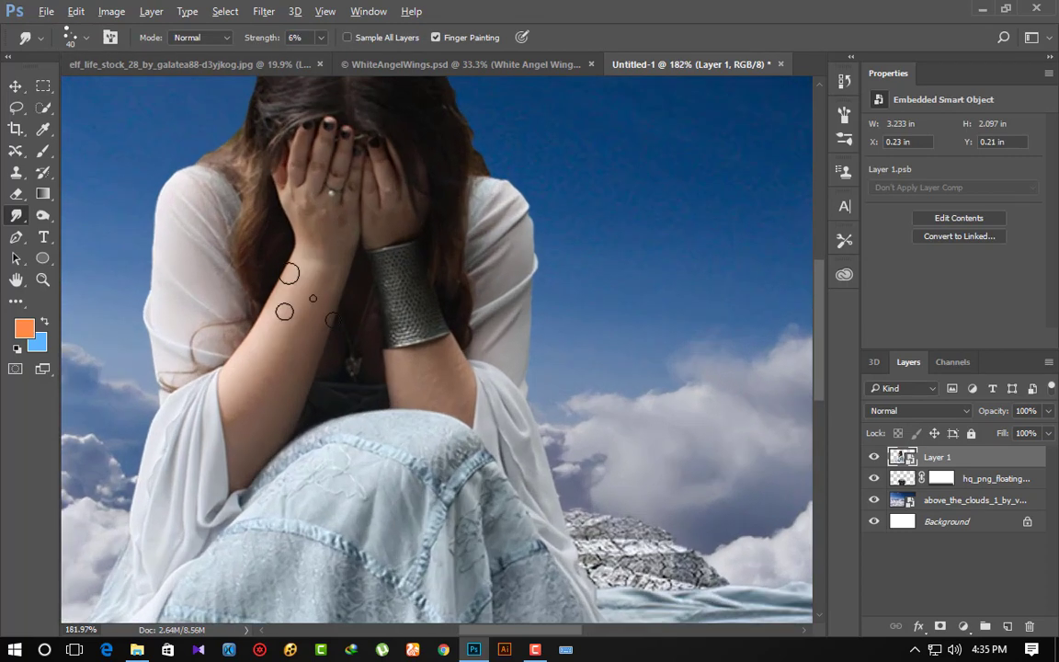
Rasterize the girl's layer and smudge her forearm with a size 30 brush at 6%.
scroll(308, 300, "up", 2)
right_click(1000, 463)
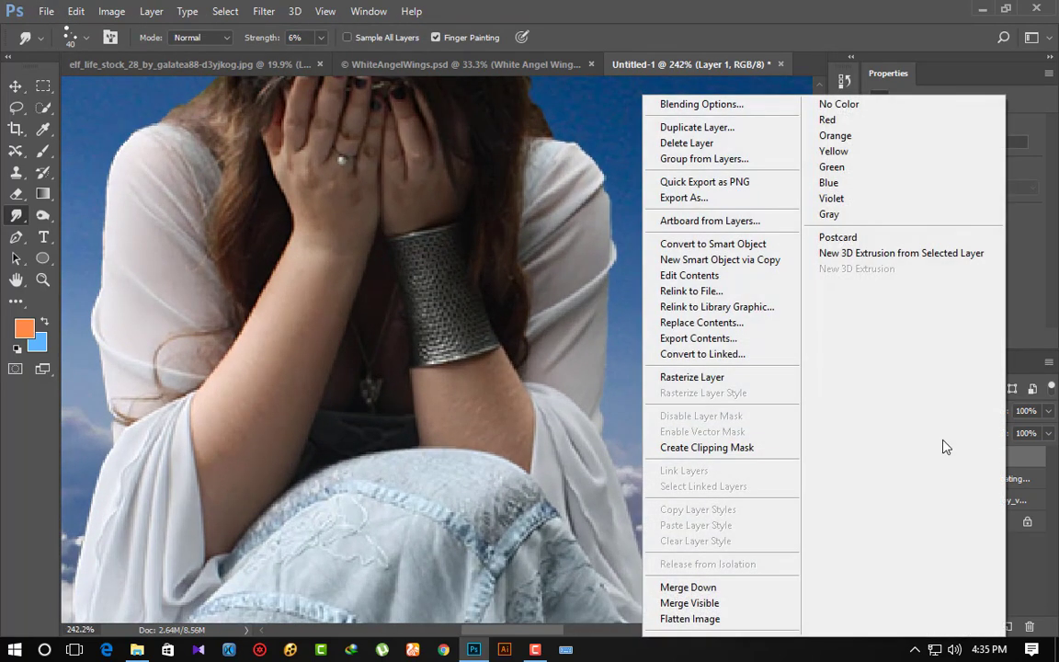
left_click(684, 375)
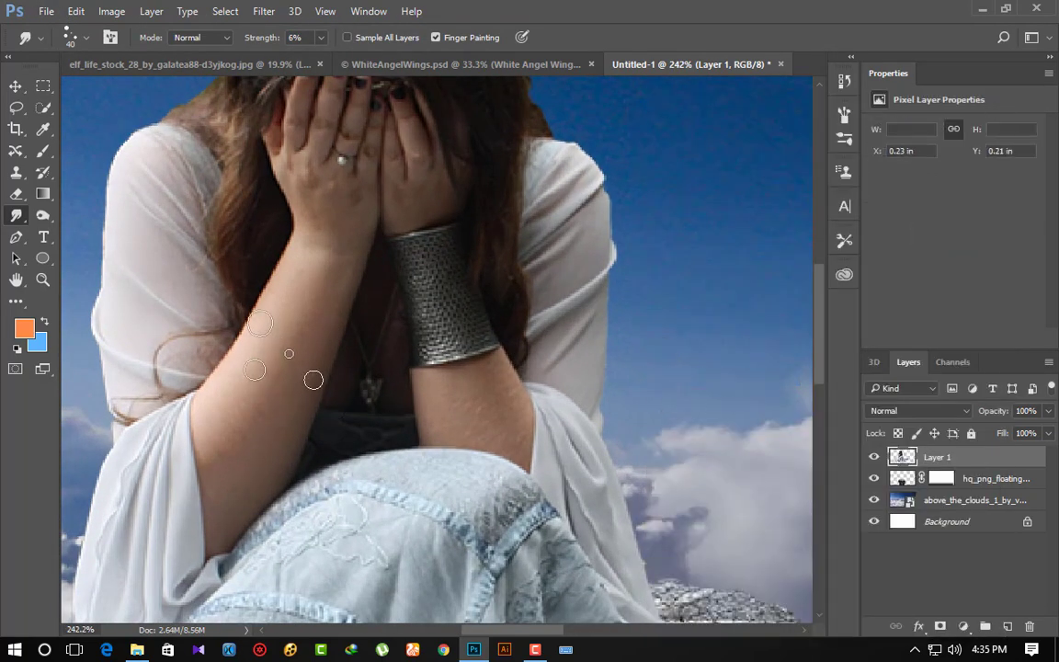
left_click(80, 32)
double_click(52, 211)
mouse_move(296, 310)
left_mouse_down()
mouse_move(260, 367)
mouse_move(268, 385)
mouse_move(256, 440)
mouse_move(332, 256)
mouse_move(260, 413)
mouse_move(220, 473)
left_mouse_up()
Browse the blur and smudge tool group and try the Blur tool.
scroll(460, 420, "up", 1)
scroll(442, 425, "up", 4)
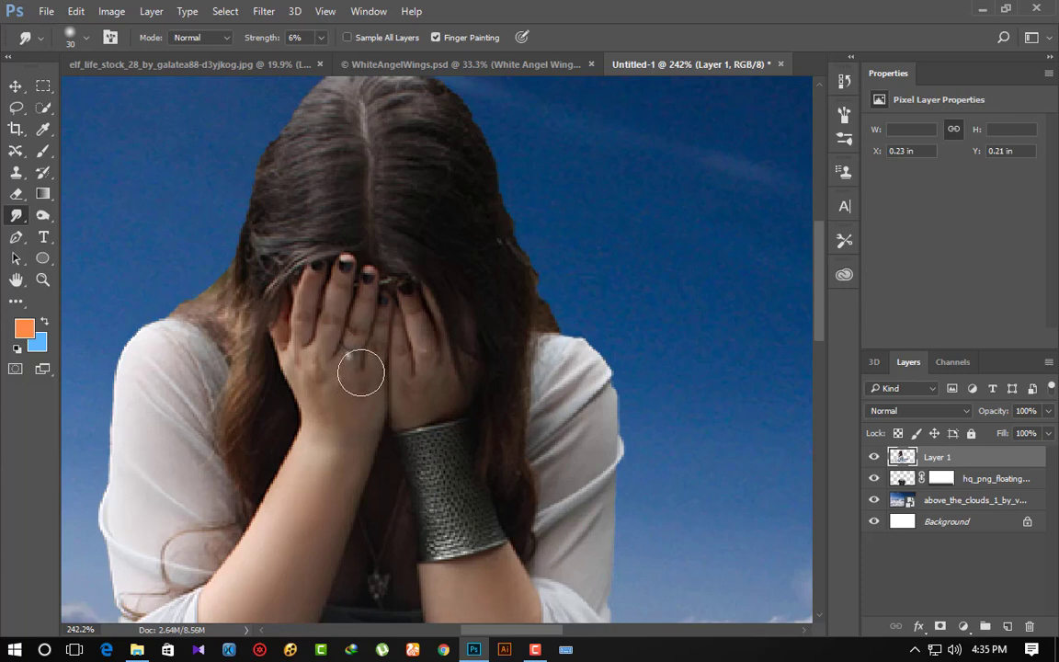
scroll(398, 363, "up", 3)
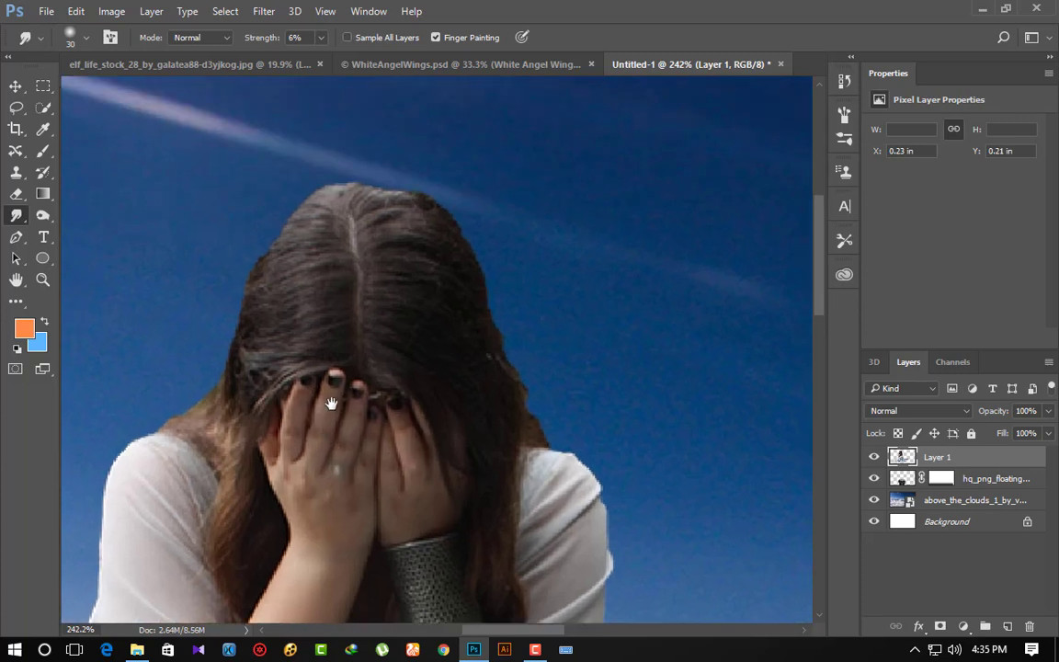
left_click(43, 215)
mouse_move(17, 215)
left_mouse_down()
mouse_move(76, 219)
mouse_move(75, 241)
left_mouse_up()
left_click(75, 216)
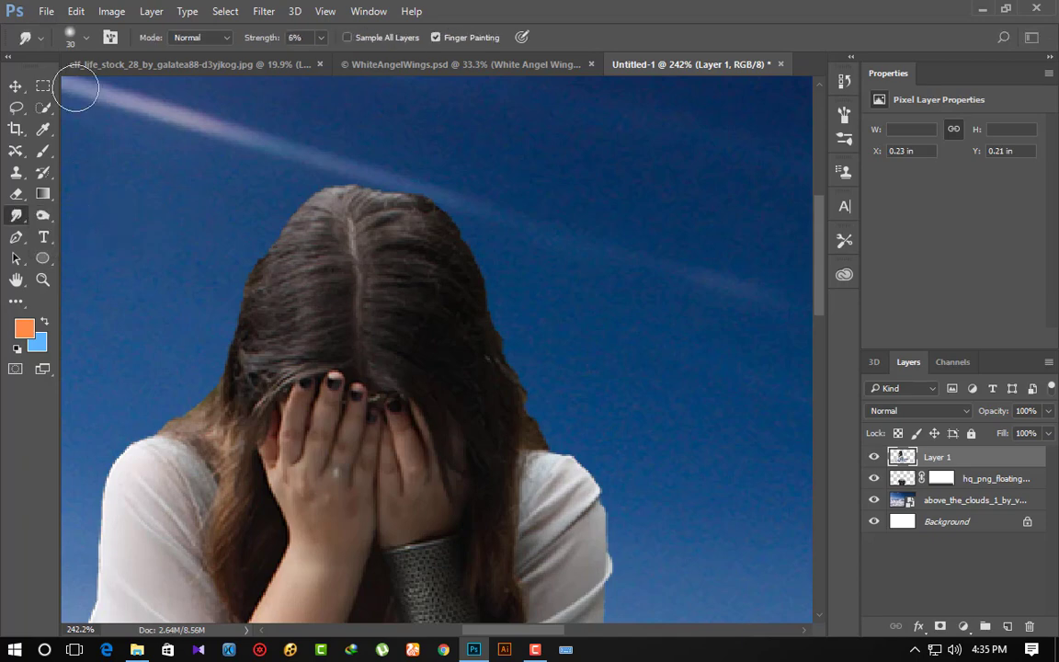
left_click(48, 152)
Paint a stray hair strand in a sampled hair colour with a scattered-circles brush, then undo it.
left_click(77, 35)
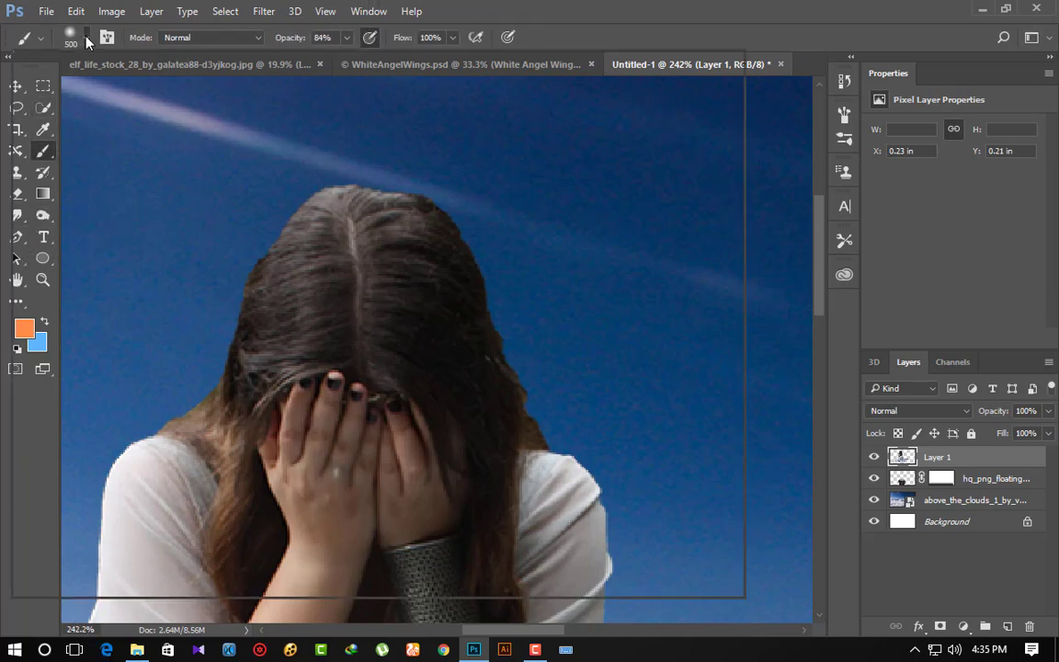
double_click(525, 526)
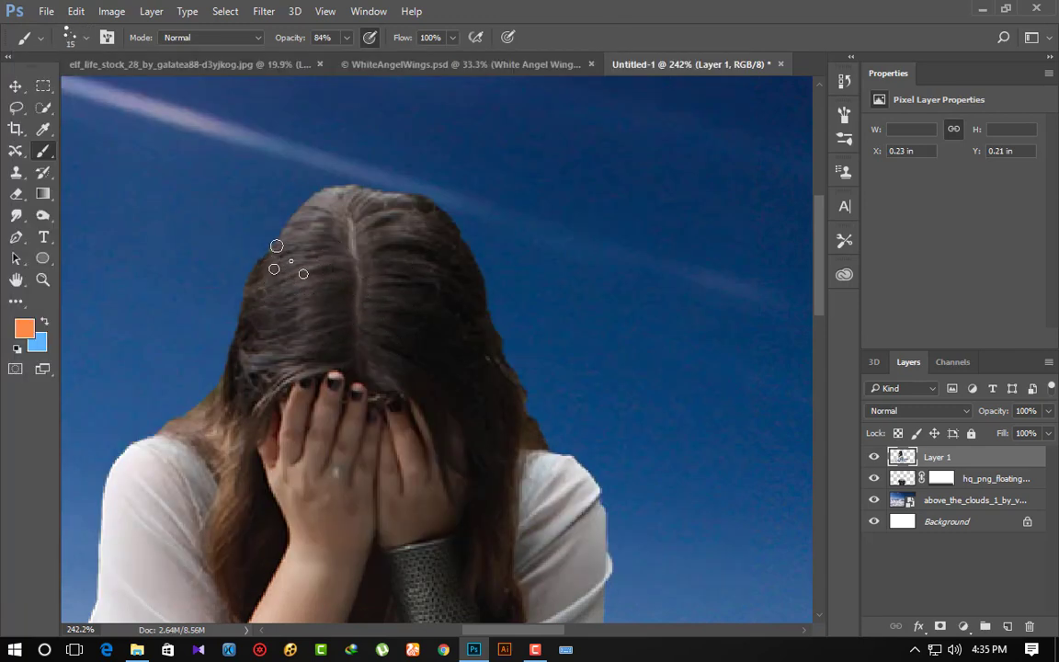
scroll(316, 316, "up", 4)
key("bracketleft")
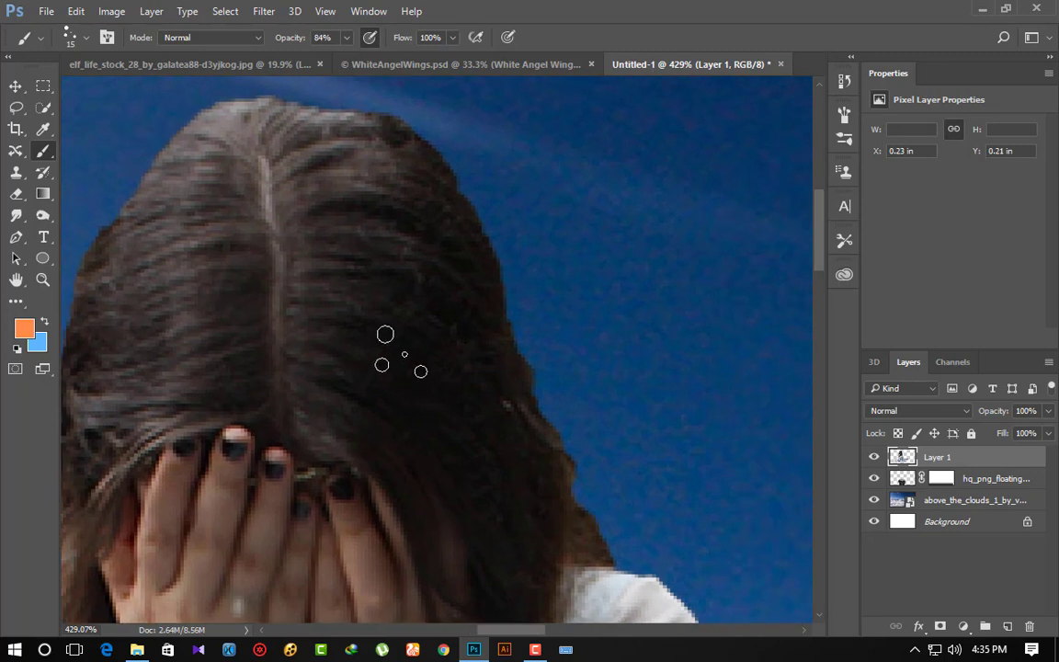
left_click(43, 129)
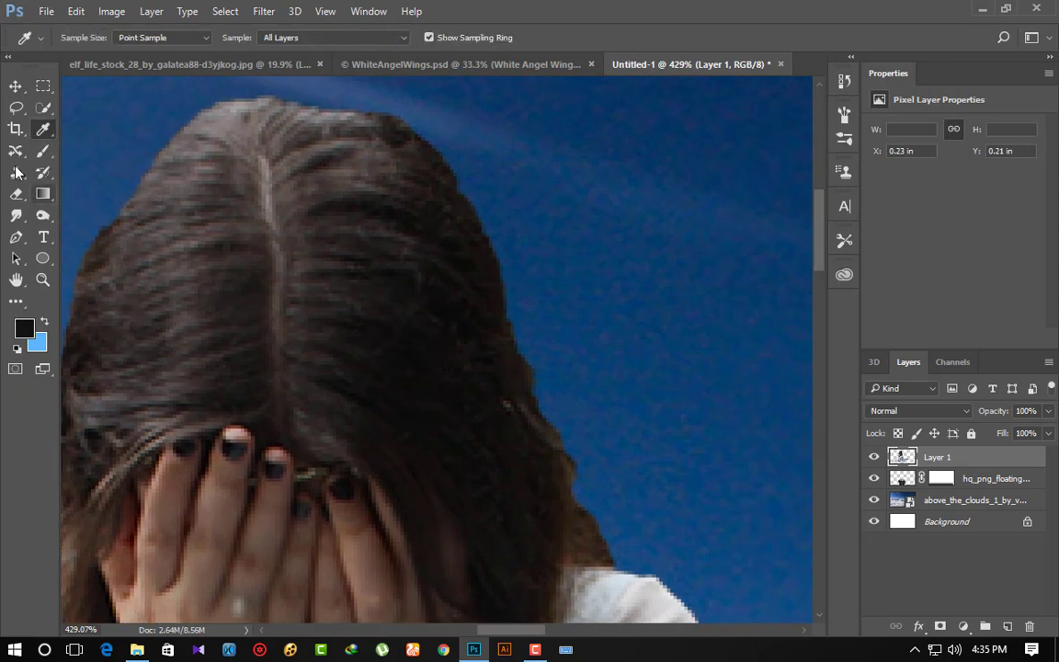
left_click(43, 151)
left_click_drag(497, 253, 537, 333)
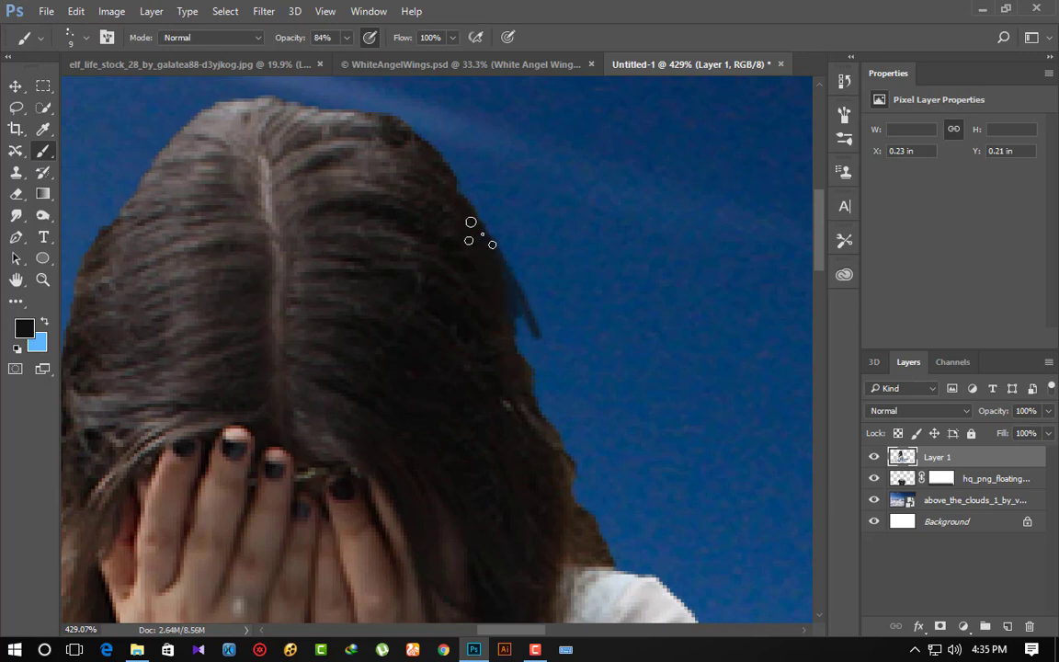
key("ctrl+z")
Set the Smudge tool to a size 40 tip reduced to about 15, at 42% strength.
left_click(16, 215)
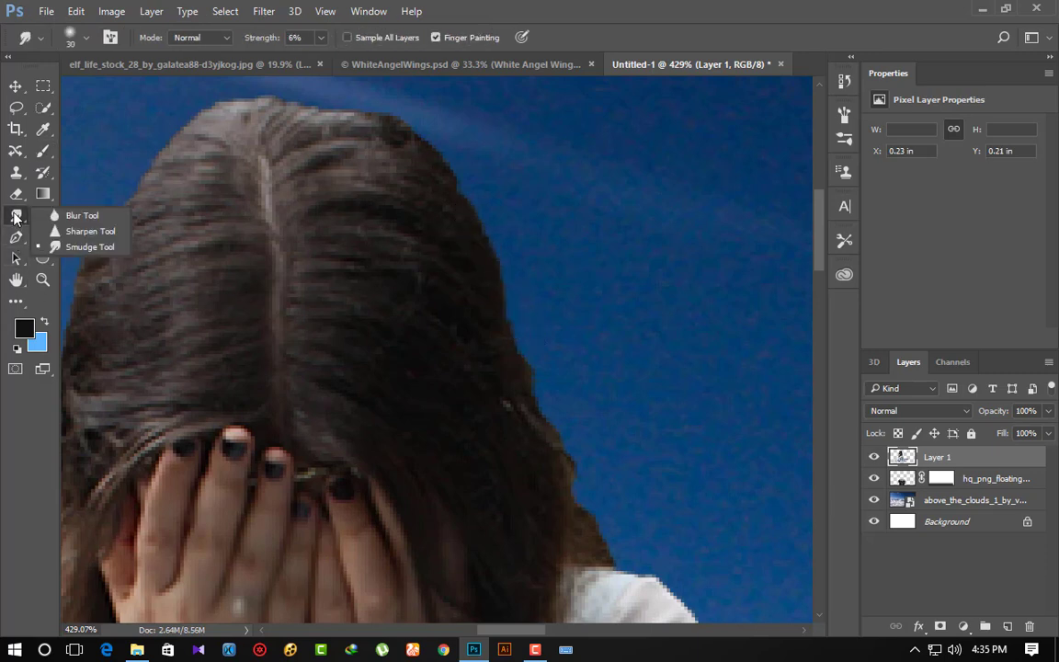
left_click(74, 249)
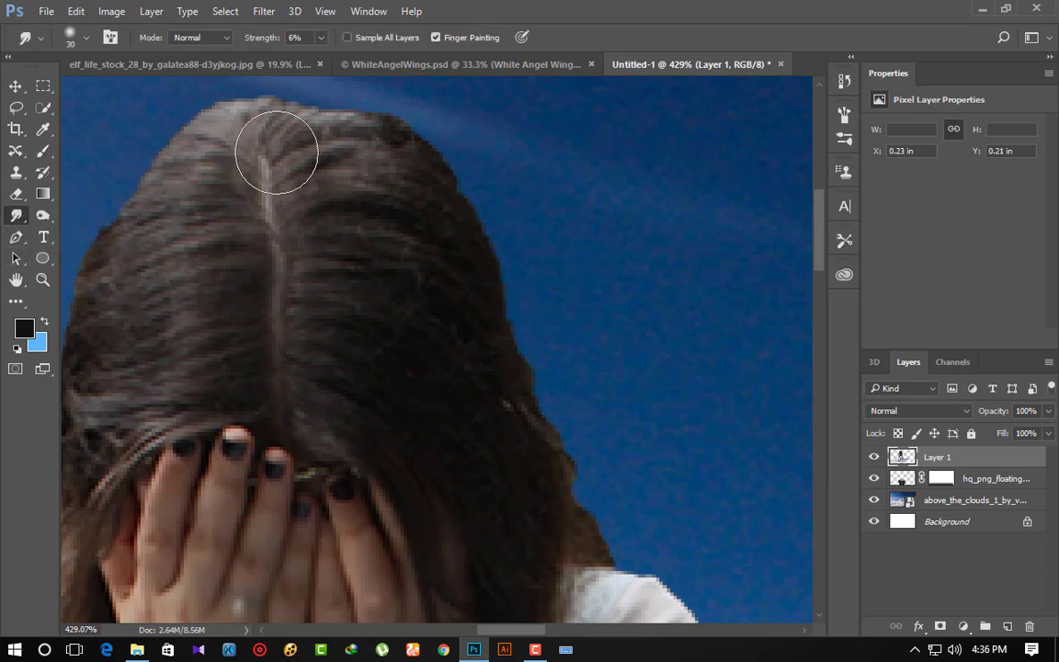
left_click(88, 37)
left_click(125, 153)
key("Return")
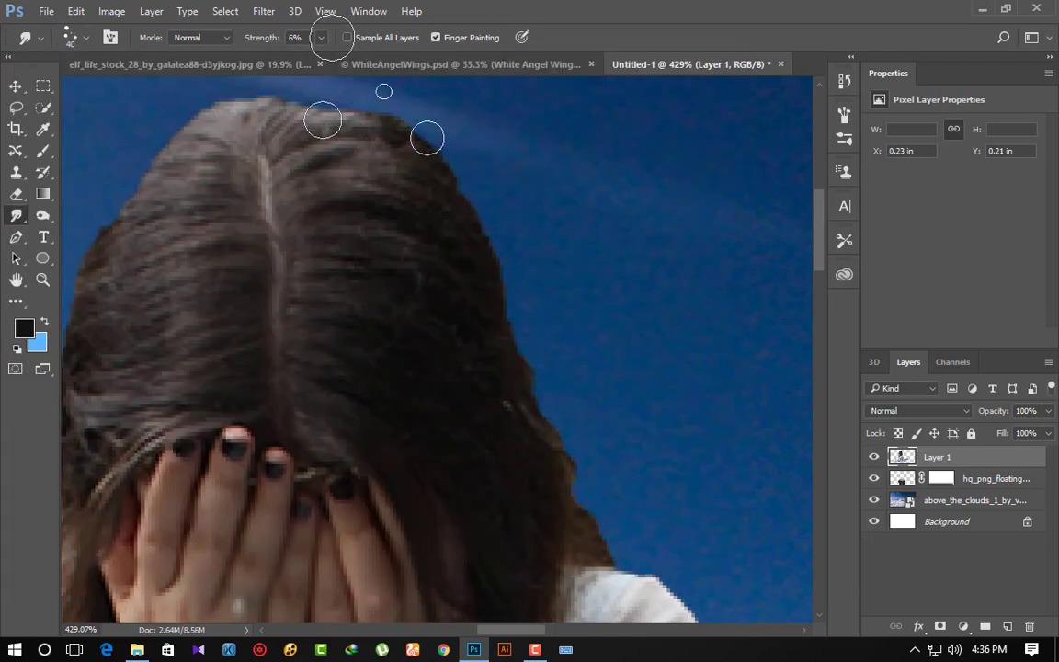
key("bracketleft")
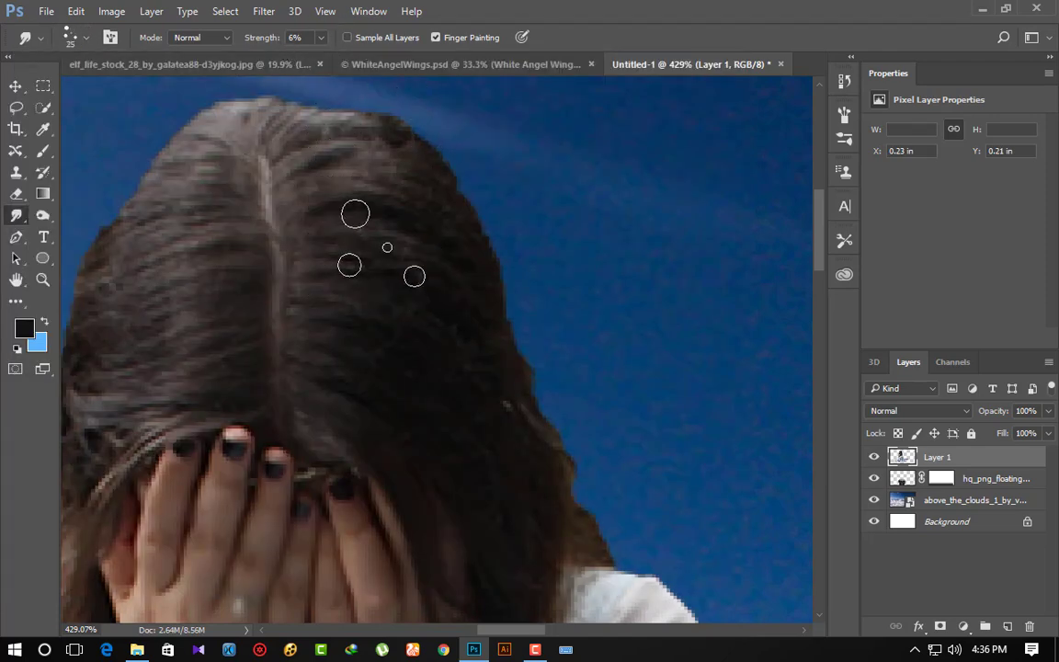
key("bracketleft")
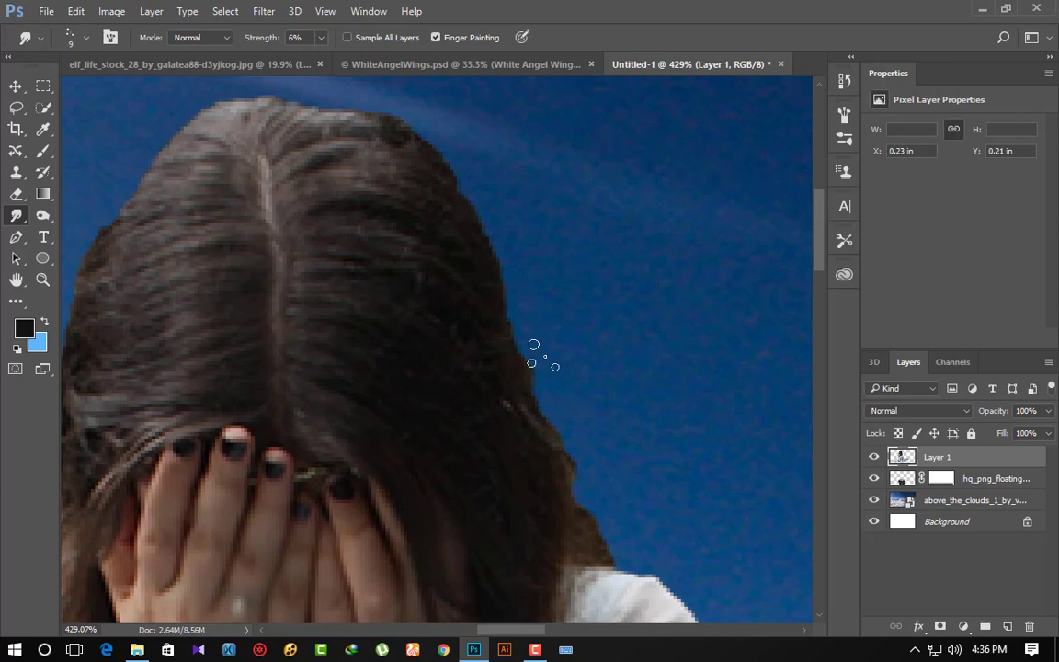
key("bracketright")
scroll(659, 528, "up", 1)
left_click_drag(253, 38, 275, 39)
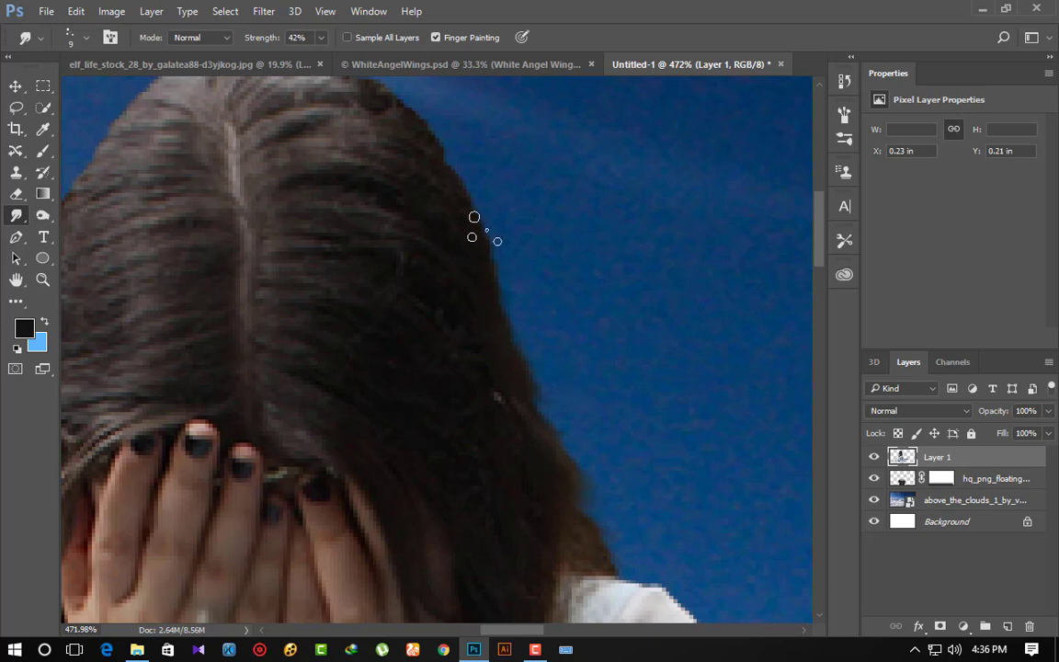
Smudge the hair edges on the right, left and top of the head, then zoom out.
left_click_drag(570, 403, 813, 433)
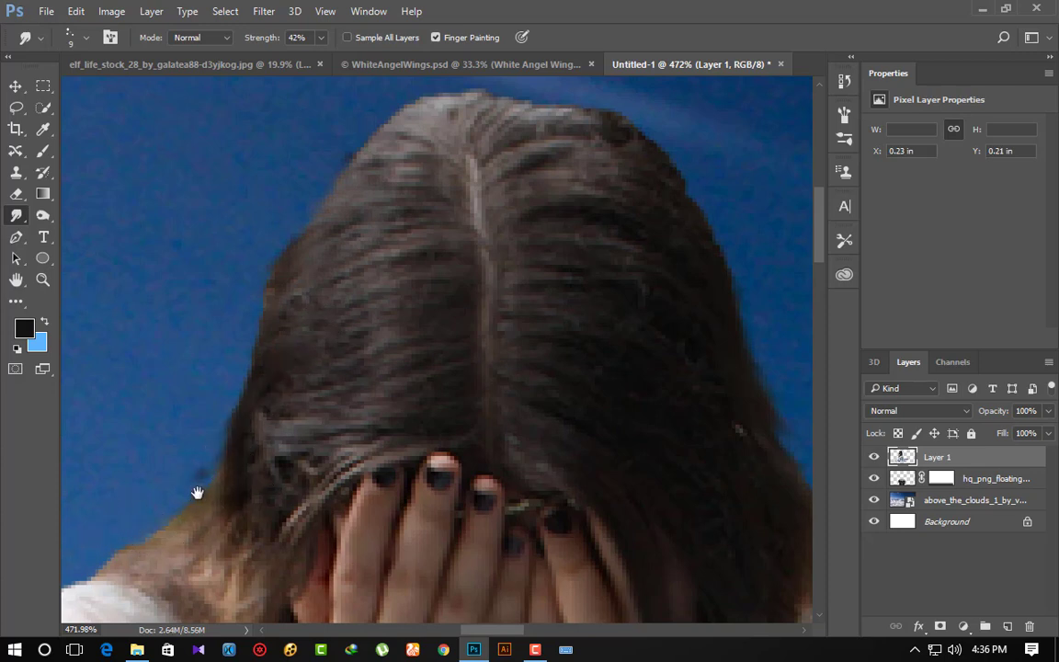
left_click_drag(222, 481, 331, 388)
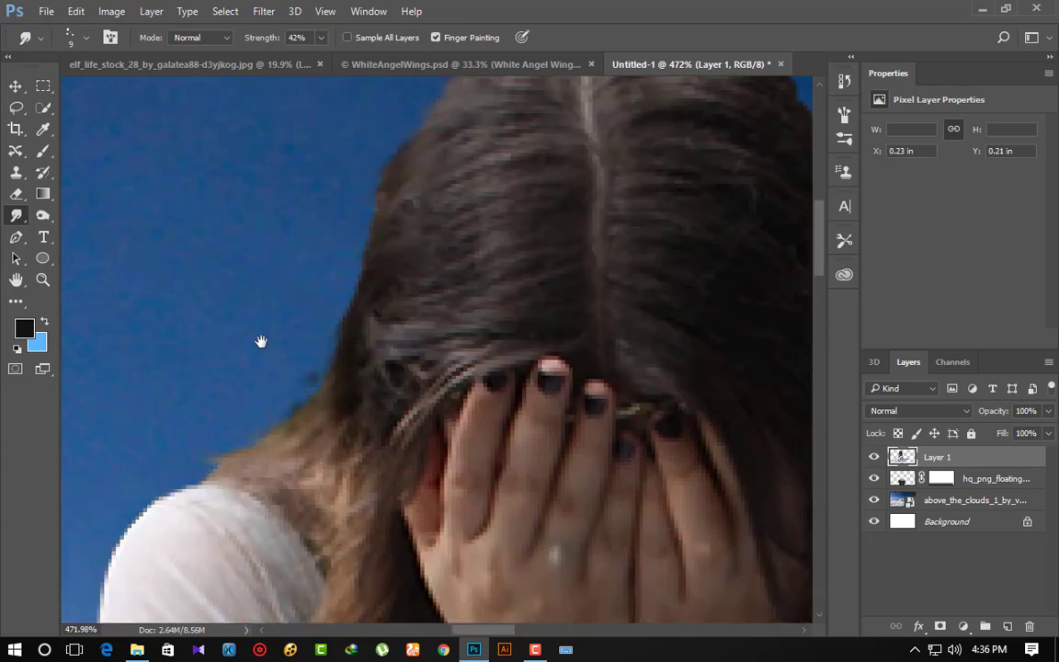
left_click_drag(260, 343, 217, 483)
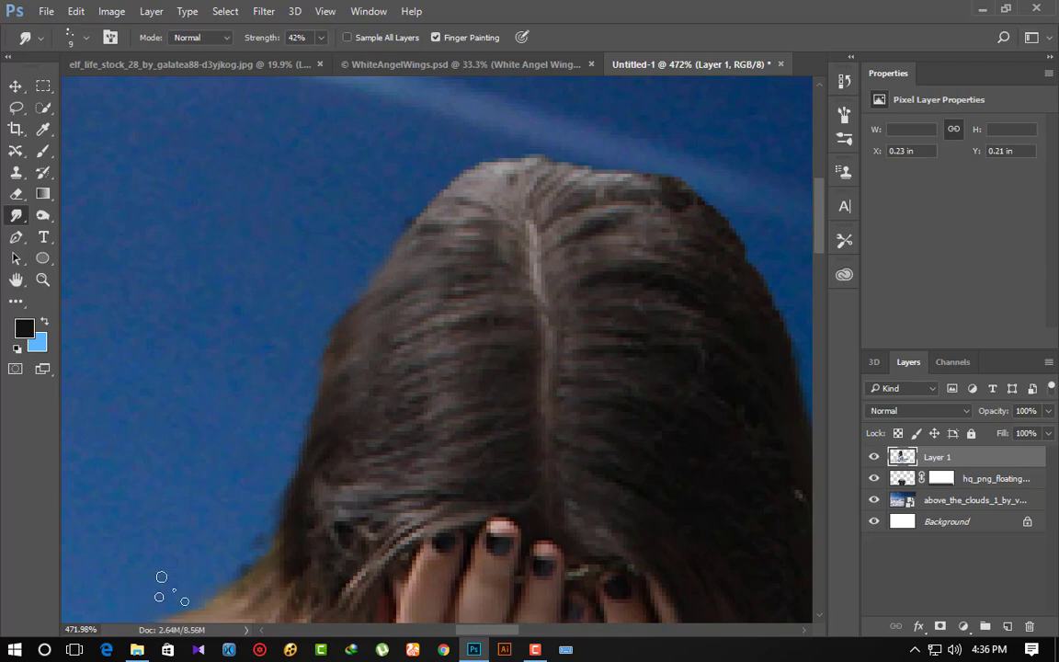
scroll(285, 522, "down", 3)
scroll(289, 526, "down", 2)
scroll(290, 527, "down", 2)
scroll(291, 528, "down", 1)
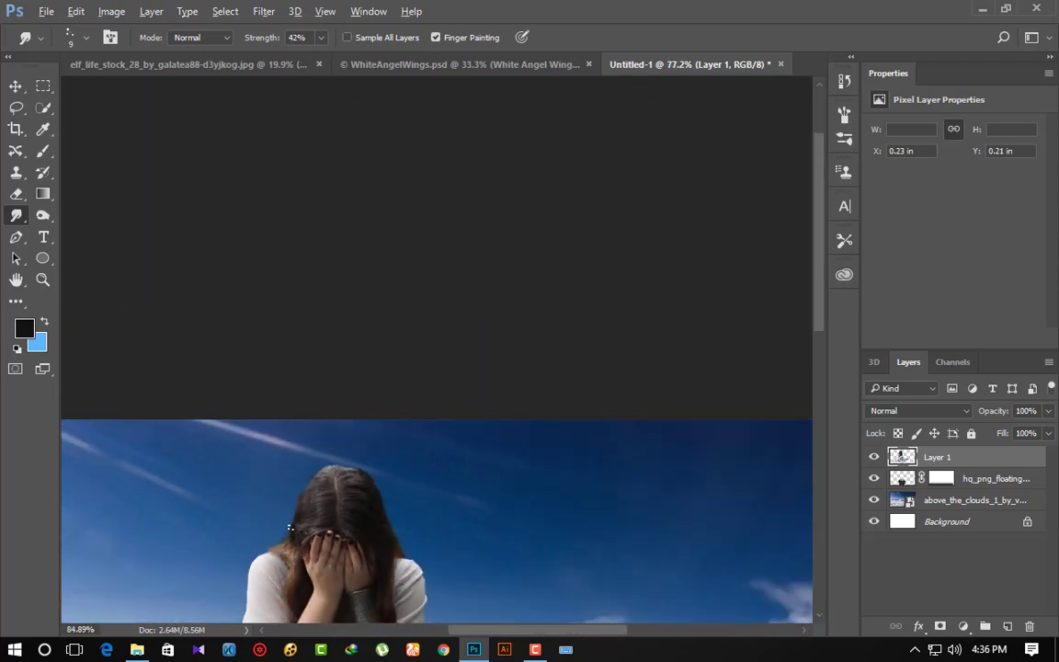
scroll(289, 527, "down", 1)
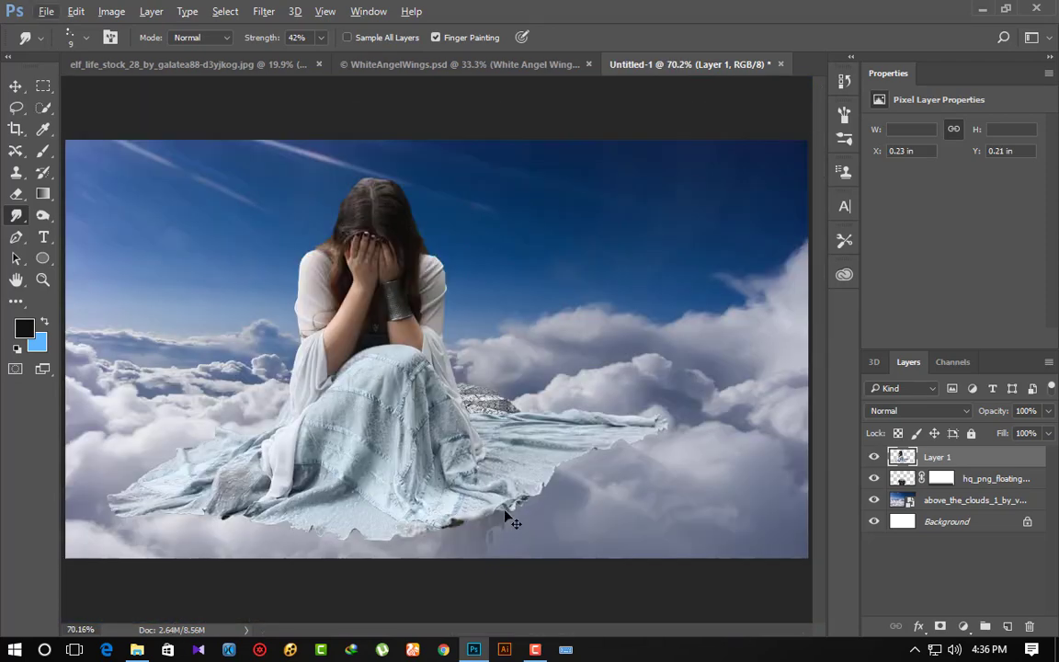
Scale the girl to about 37% and position her on top of the floating rock.
key("ctrl+t")
left_click_drag(679, 174, 494, 297)
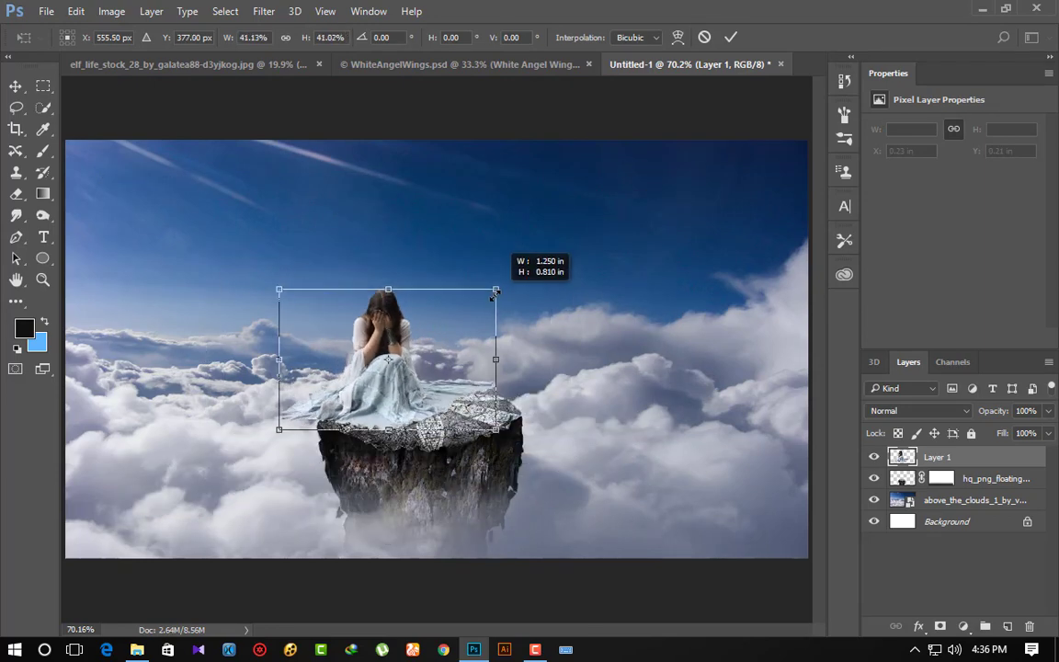
left_click_drag(355, 315, 396, 326)
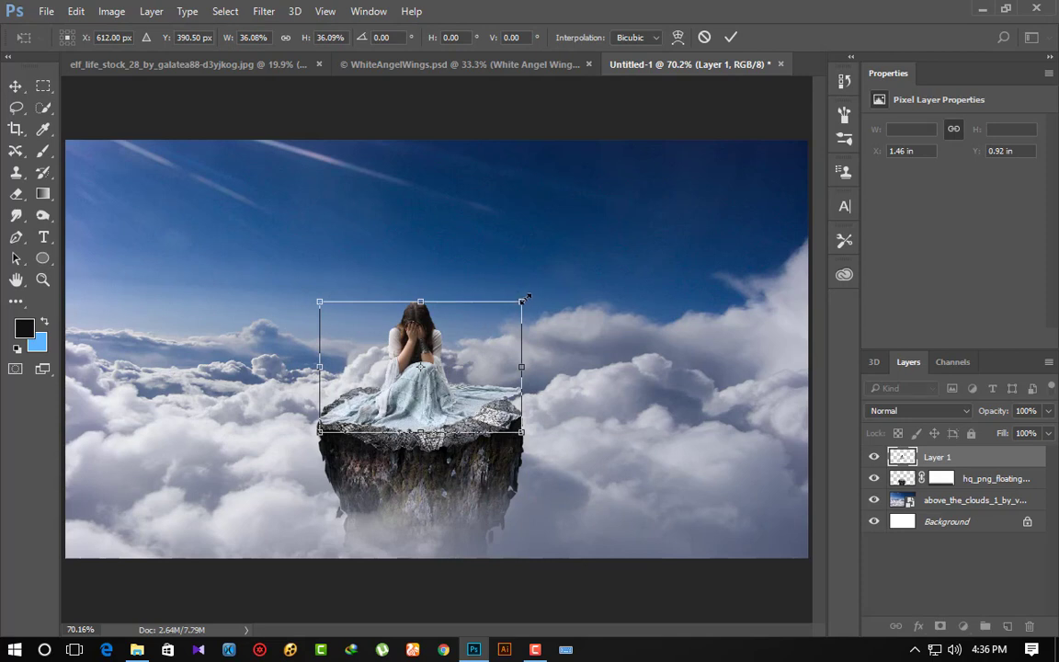
left_click_drag(524, 298, 527, 298)
key("Return")
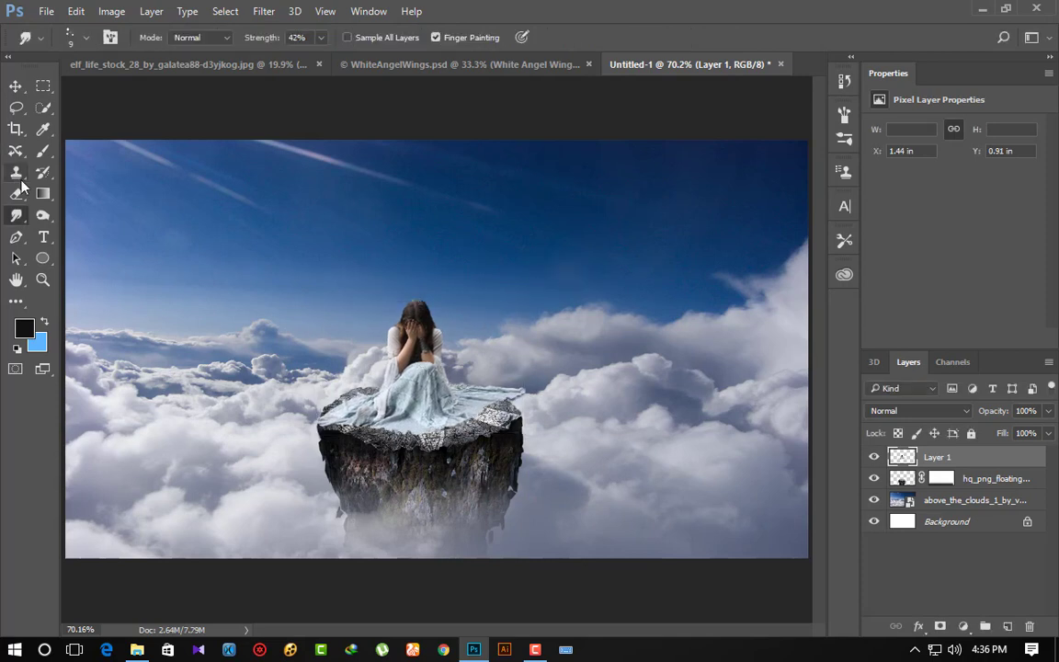
Erase overhanging dress along the rock's right and upper-left edges at 100% eraser opacity.
left_click(17, 193)
scroll(459, 340, "up", 2)
scroll(482, 372, "up", 1)
scroll(487, 376, "up", 1)
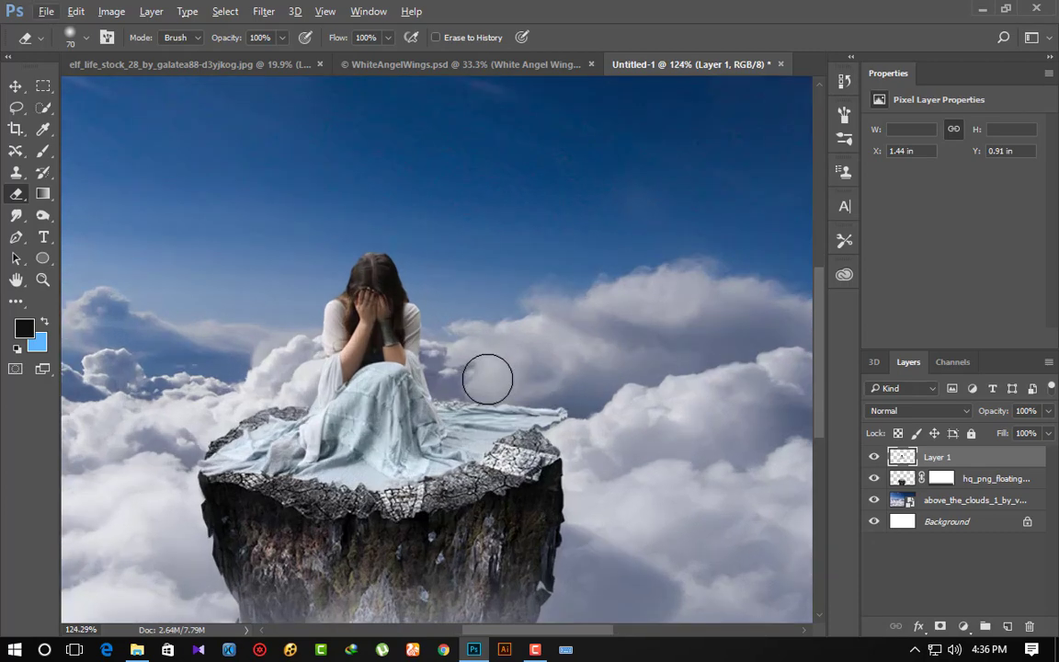
key("bracketleft")
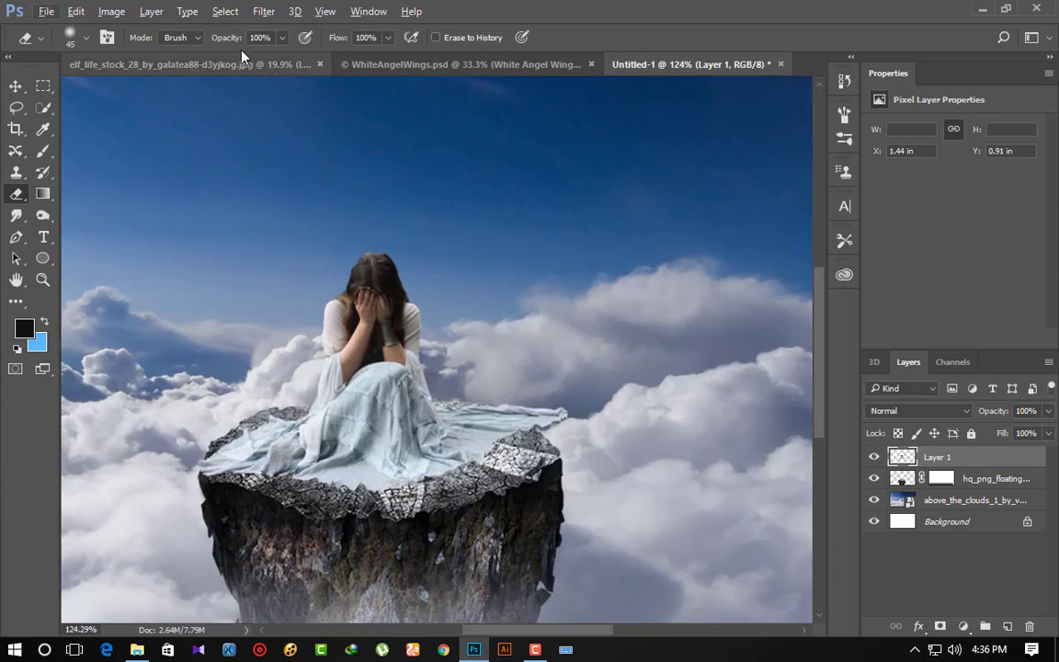
left_click_drag(217, 45, 227, 42)
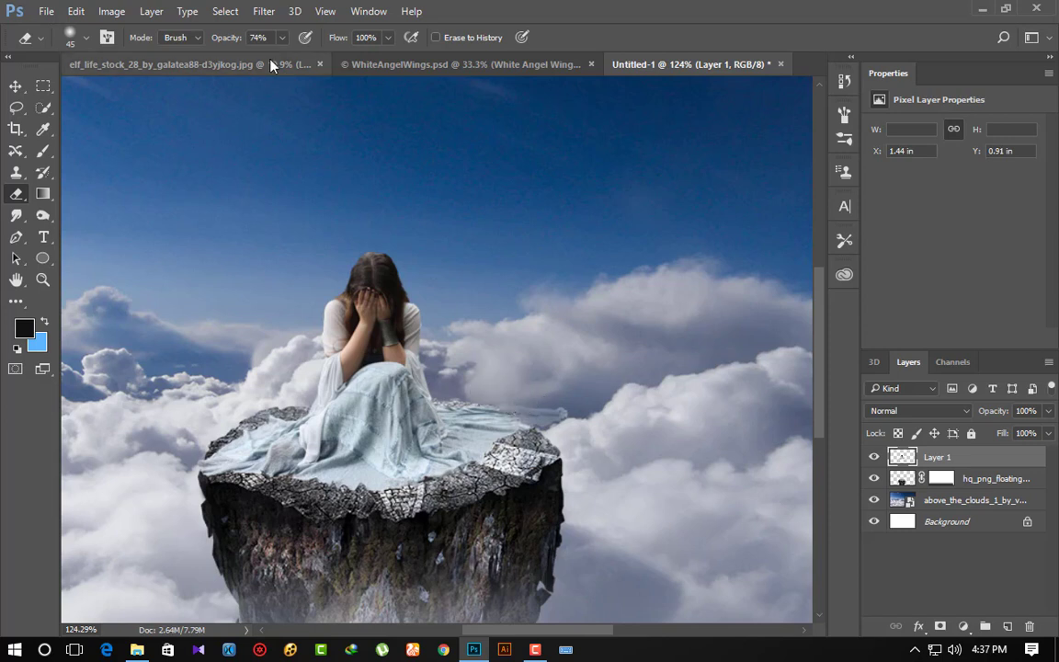
left_click_drag(225, 37, 250, 38)
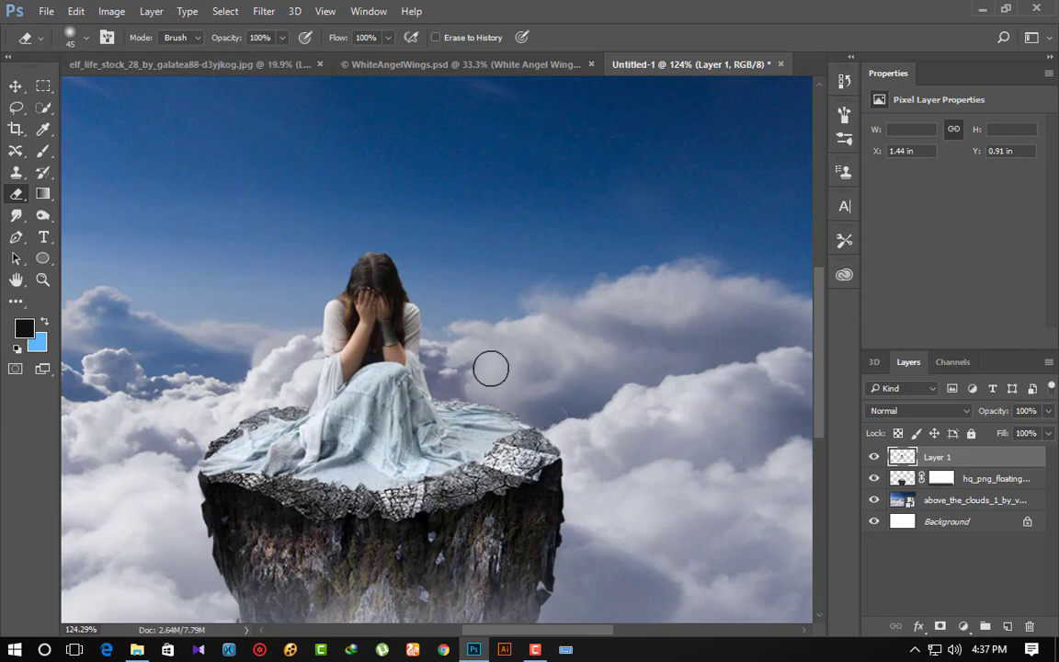
left_click_drag(493, 380, 524, 401)
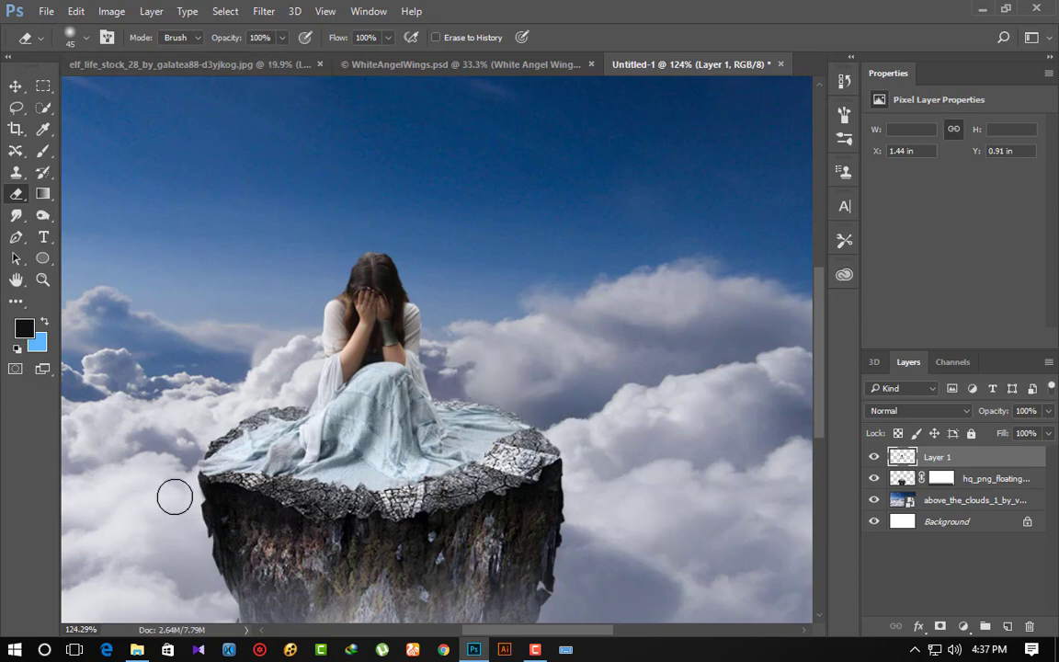
mouse_move(194, 448)
left_mouse_down()
mouse_move(180, 477)
mouse_move(187, 503)
left_mouse_up()
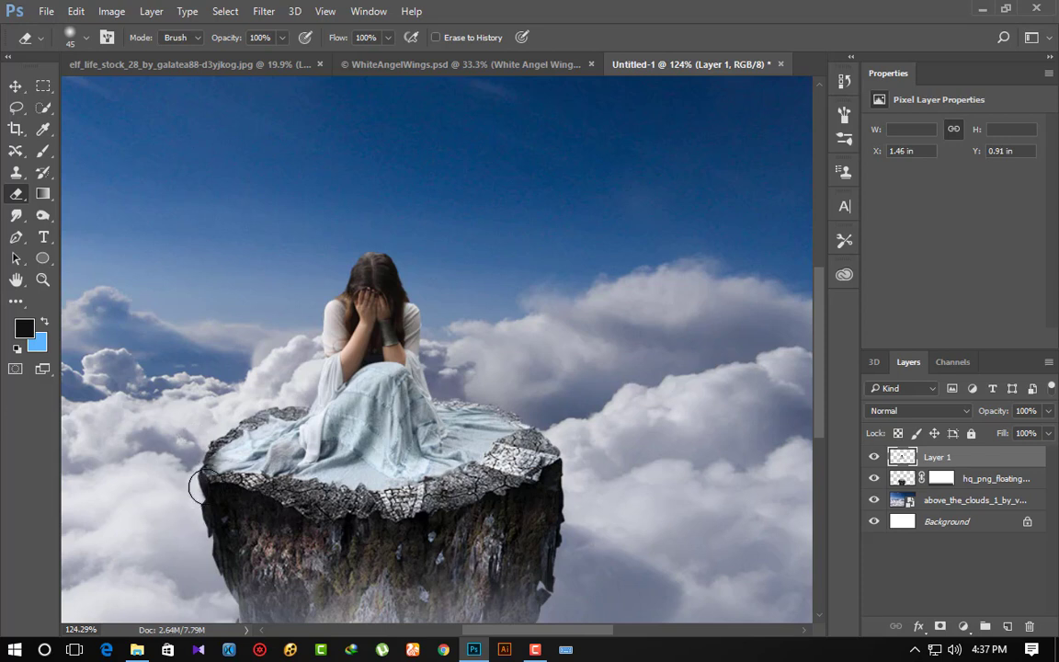
Add a new layer above the rock layer and set black as the brush colour.
left_click(988, 478)
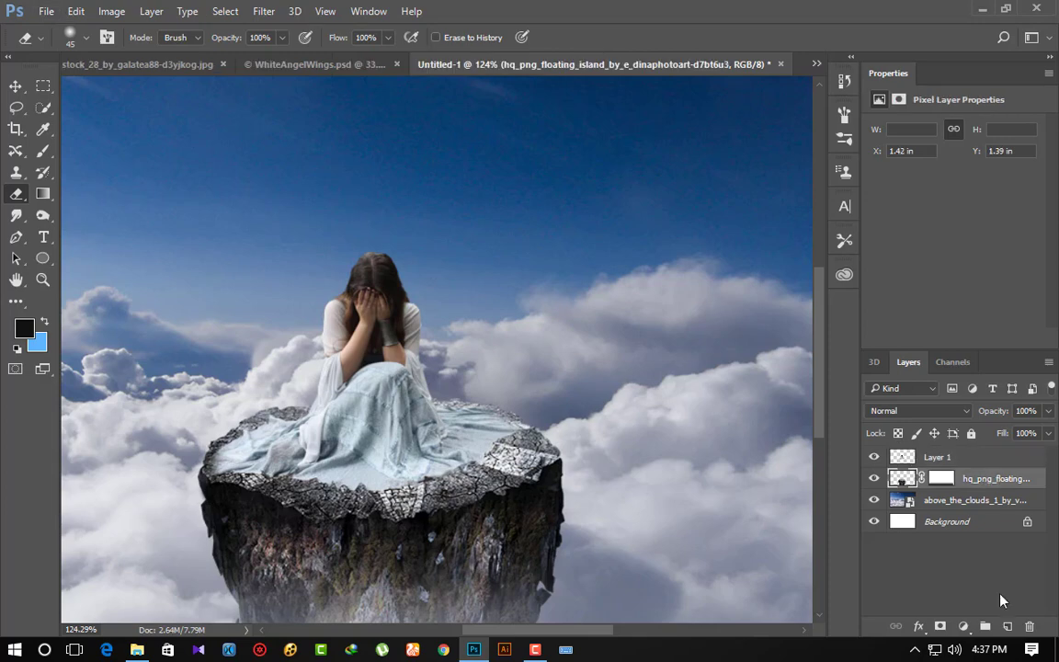
key("ctrl+shift+alt+n")
scroll(423, 454, "up", 2)
left_click(44, 151)
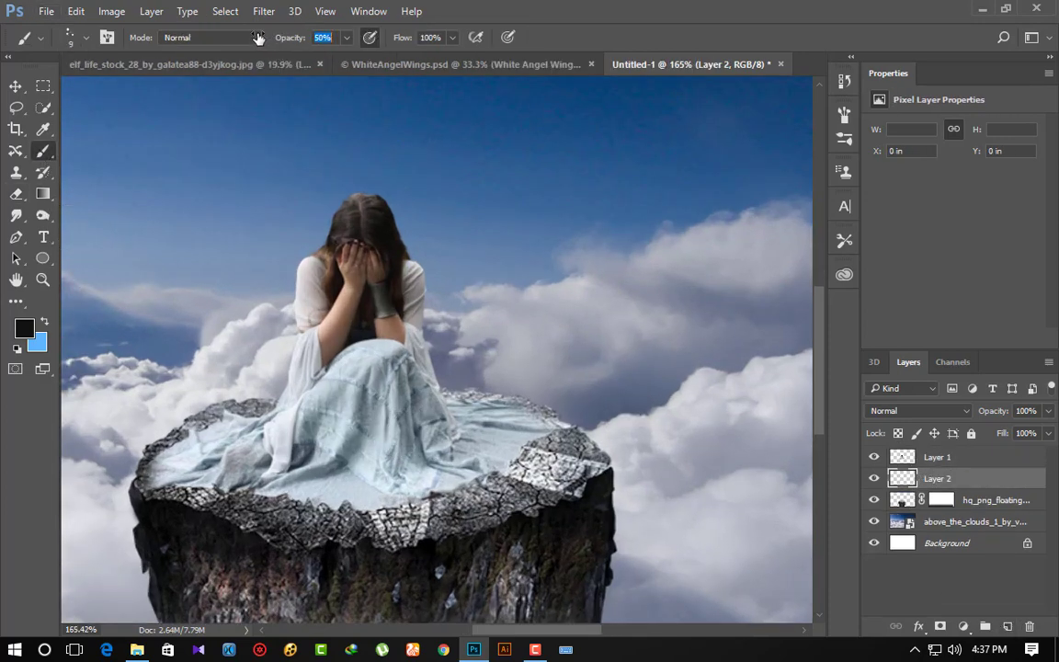
left_click(24, 328)
left_click(385, 494)
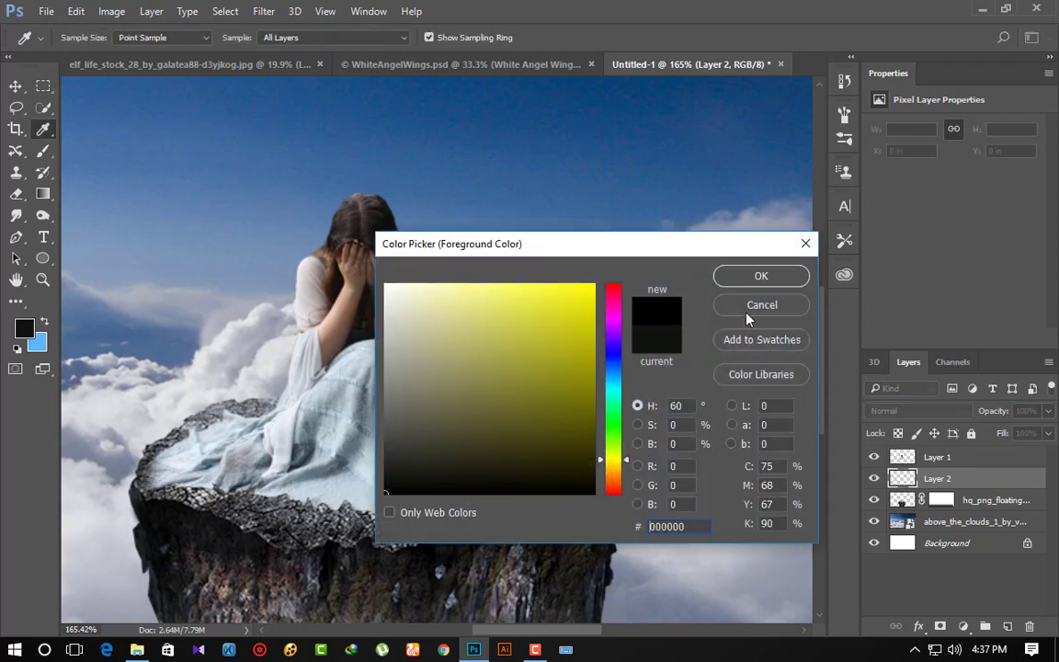
left_click(761, 276)
Choose a soft round brush tip shrunk to 15 px at 50% opacity.
scroll(163, 491, "up", 2)
scroll(163, 492, "up", 1)
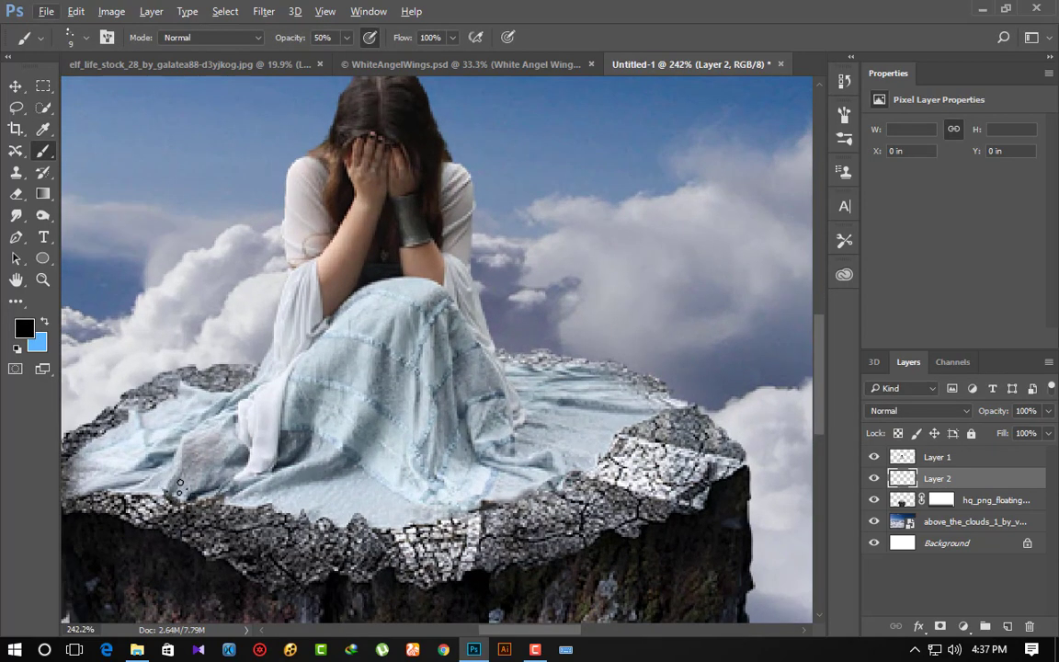
left_click(85, 38)
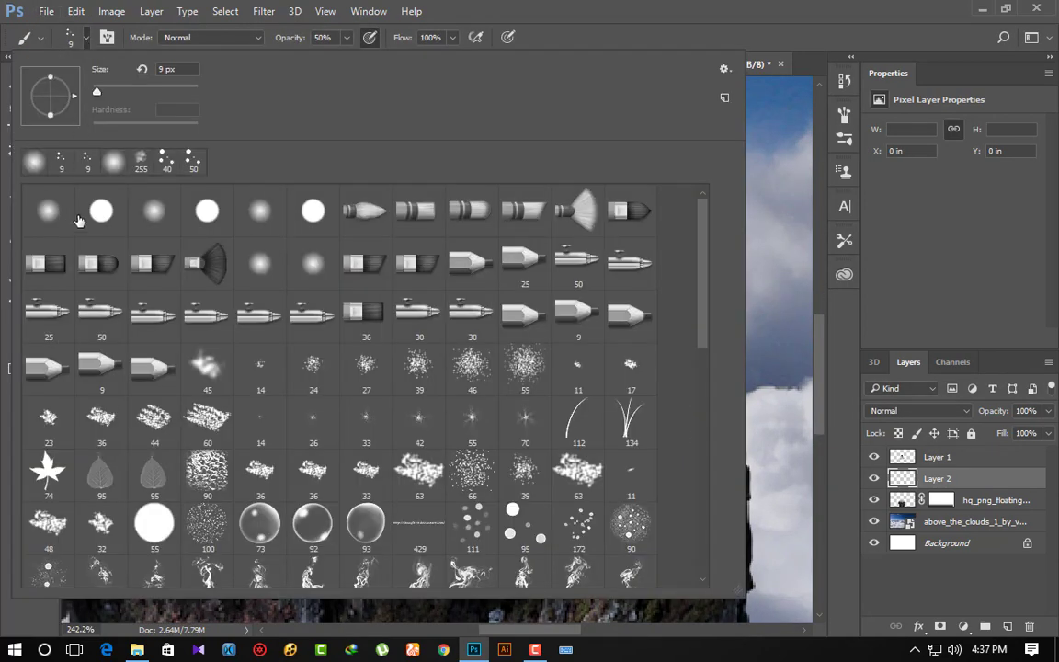
double_click(51, 204)
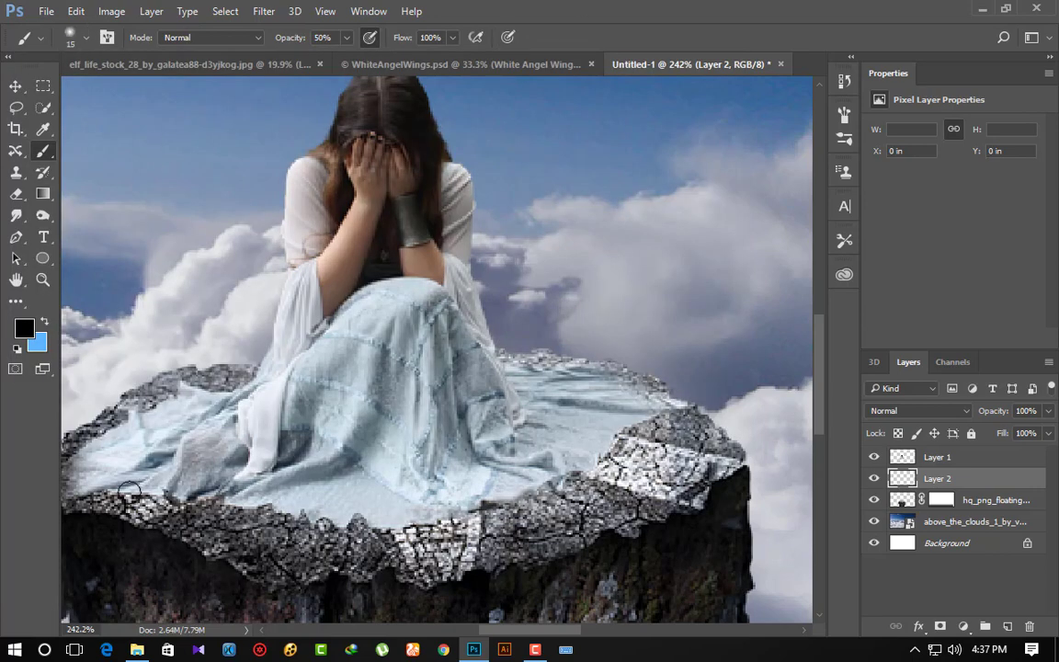
key("bracketleft")
Paint soft black shading along the dress hem where it meets the rock.
mouse_move(125, 485)
left_mouse_down()
mouse_move(379, 511)
mouse_move(371, 514)
mouse_move(485, 496)
left_mouse_up()
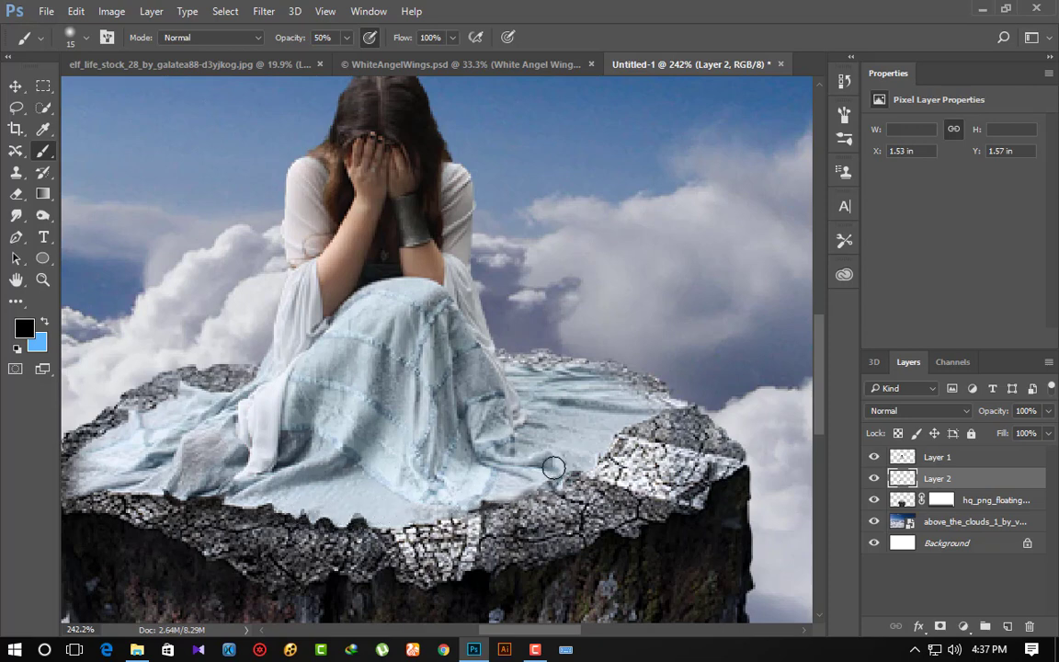
mouse_move(553, 466)
left_mouse_down()
mouse_move(527, 483)
mouse_move(663, 393)
mouse_move(664, 406)
left_mouse_up()
mouse_move(590, 416)
left_mouse_down()
mouse_move(507, 493)
mouse_move(348, 508)
left_mouse_up()
left_click_drag(294, 478, 395, 492)
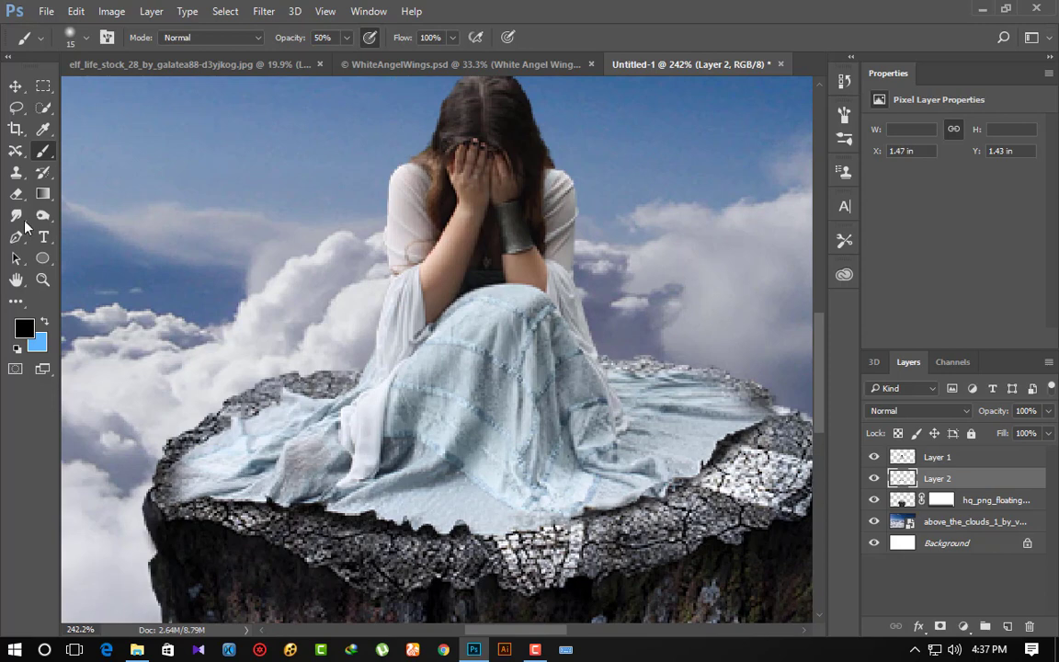
Set up the Eraser with a hard round tip shrunk to 9 px.
left_click(17, 193)
left_click(76, 35)
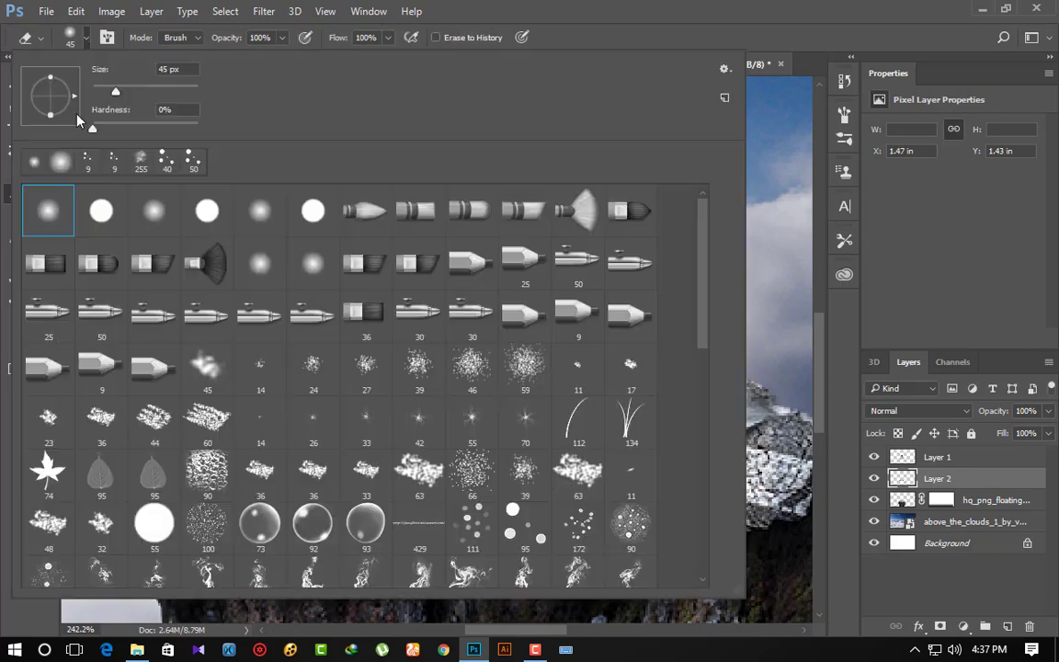
double_click(100, 206)
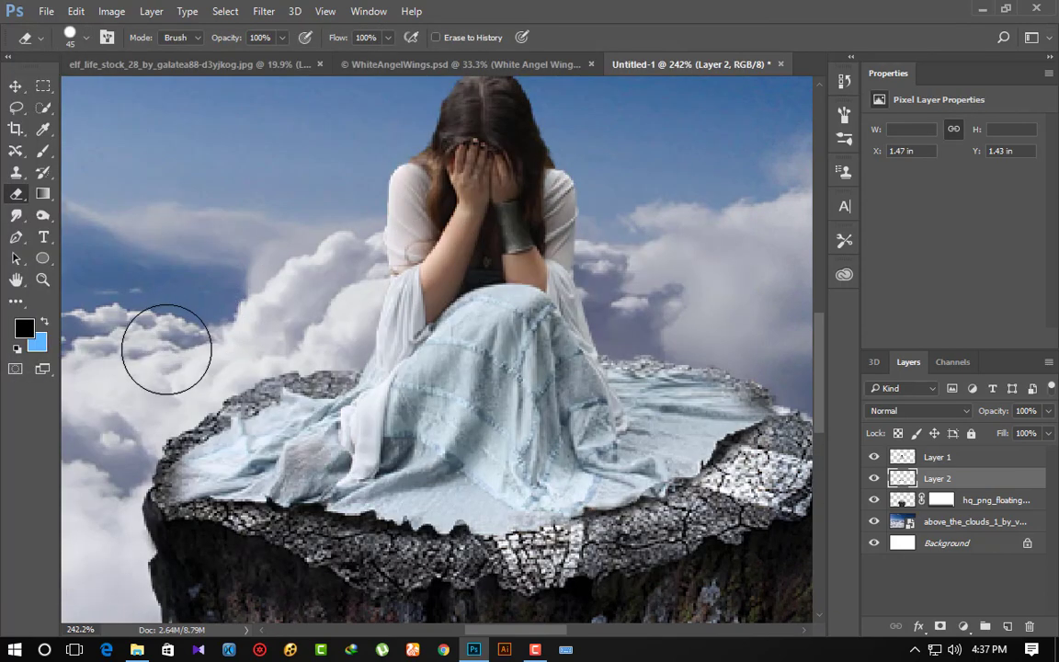
key("bracketleft")
key("bracketleft")
key("bracketleft")
key("bracketleft")
key("bracketleft")
key("bracketleft")
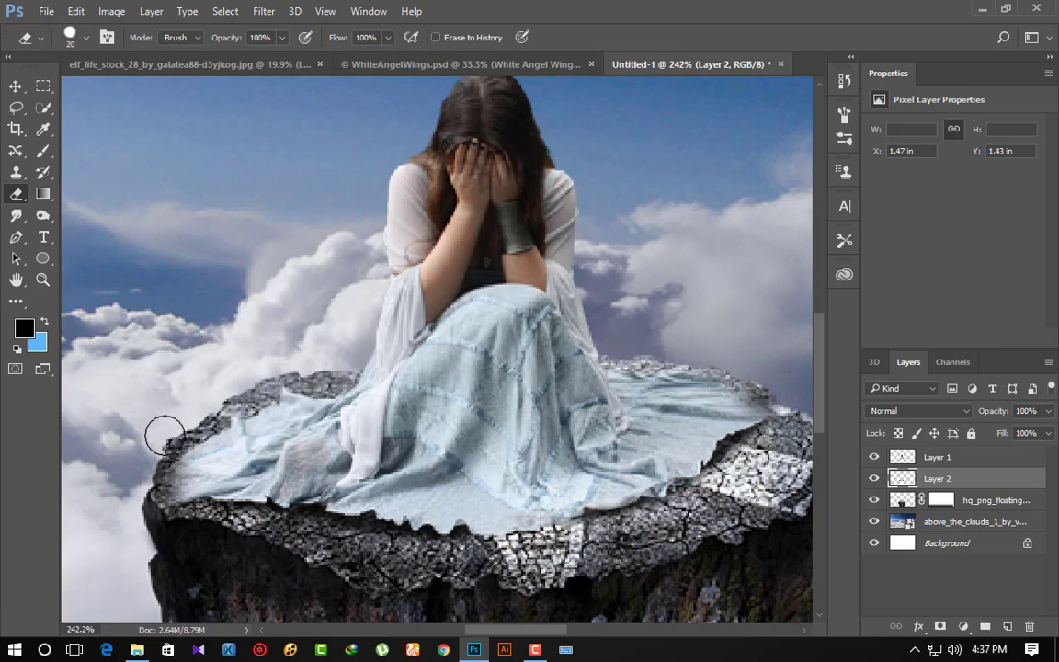
key("bracketleft")
key("bracketleft")
Switch to the girl's Layer 1 and zoom out to review the trimmed left rim.
left_click(908, 457)
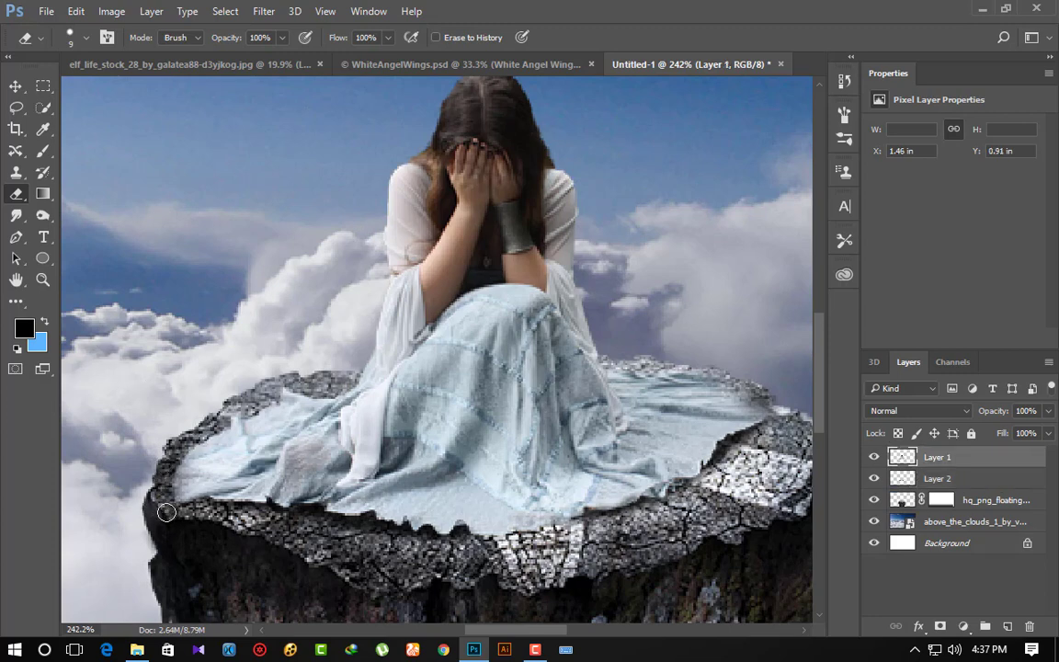
scroll(149, 454, "down", 2)
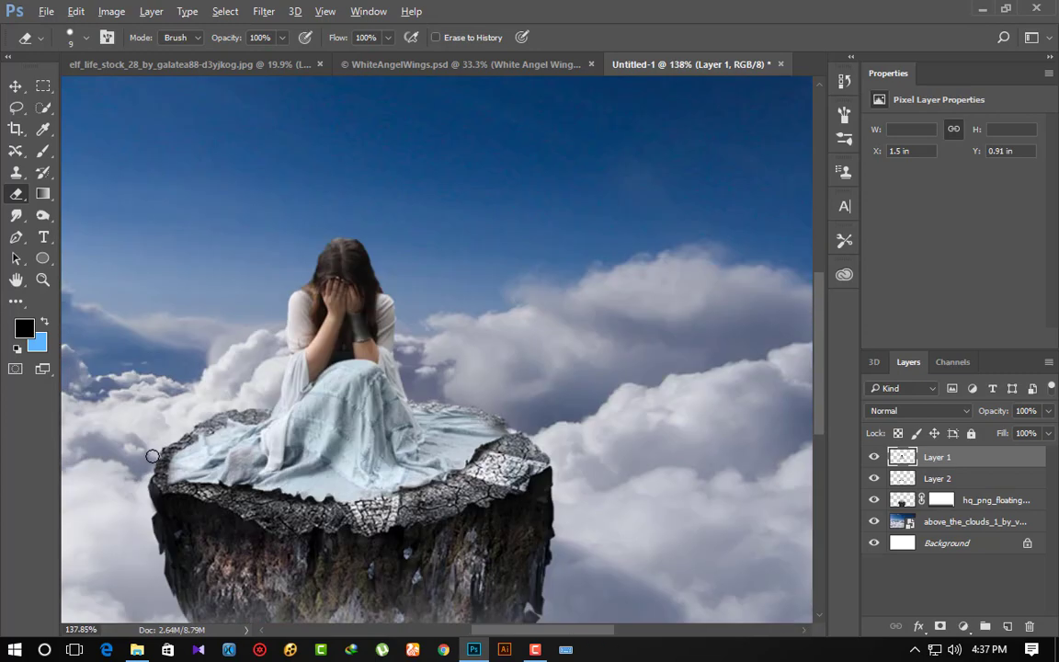
scroll(152, 457, "down", 2)
scroll(156, 462, "down", 1)
scroll(186, 475, "down", 2)
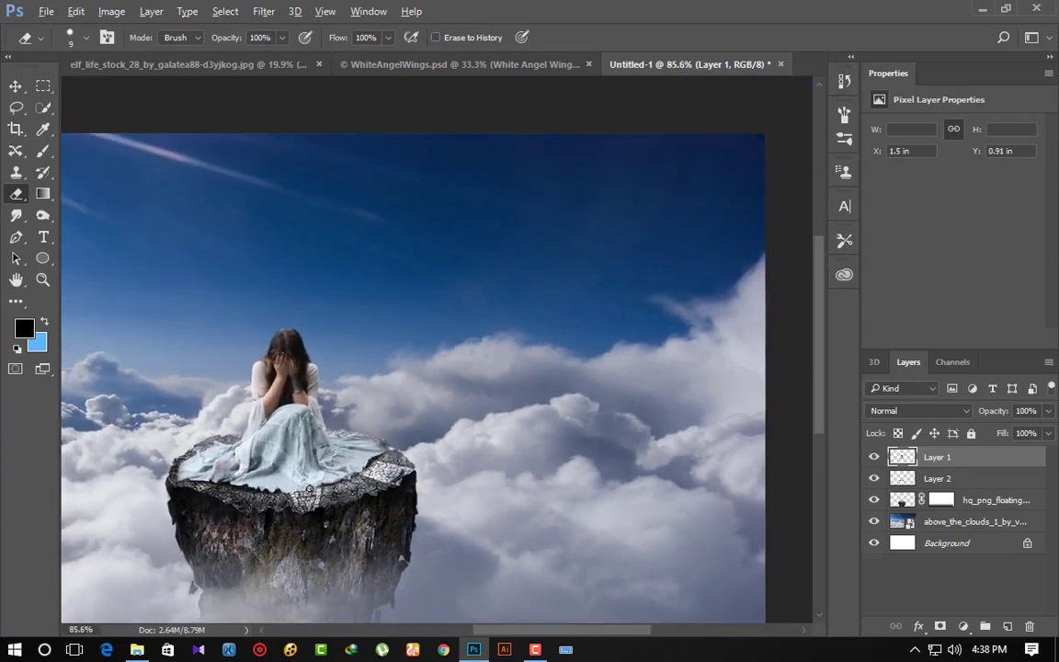
scroll(329, 489, "down", 2)
Apply Camera Raw to the girl with Temperature -6, Contrast +28 and Highlights +3.
left_click(264, 11)
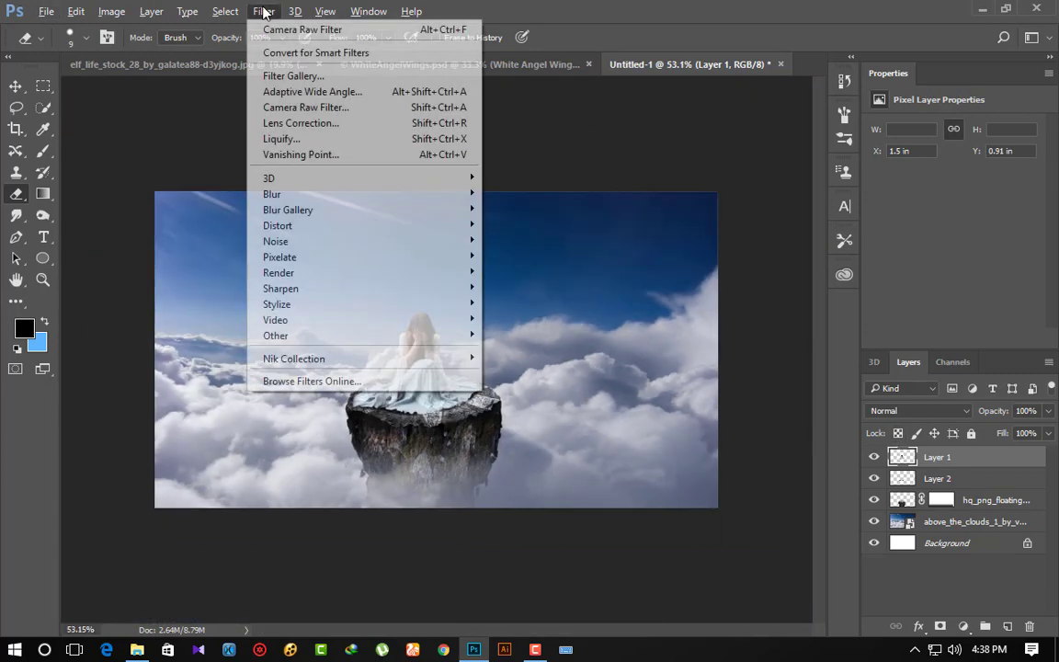
left_click(271, 99)
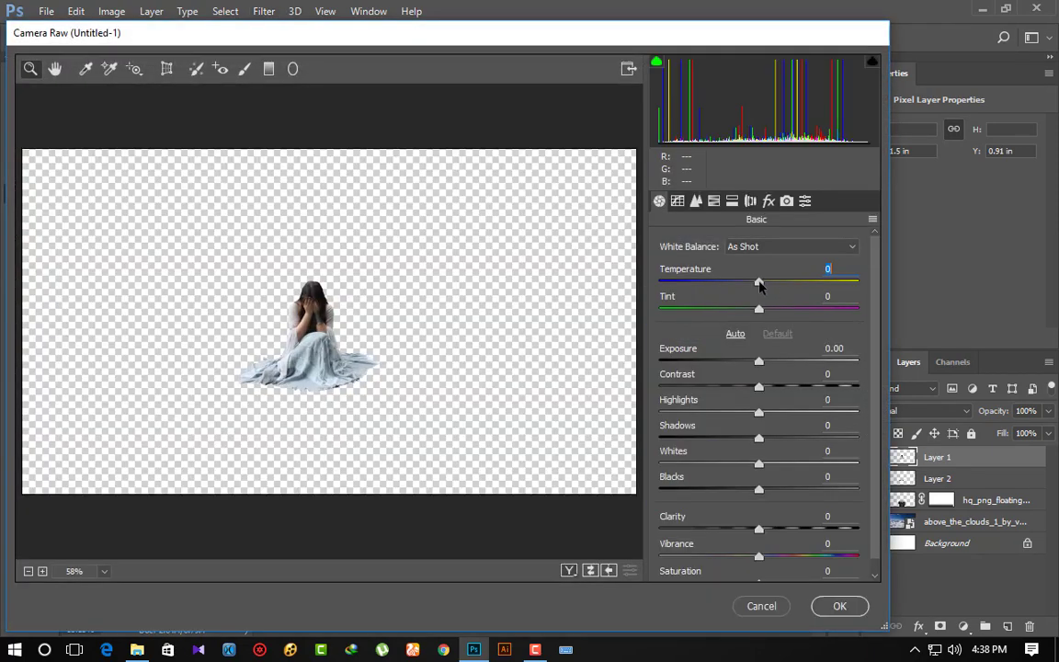
left_click_drag(758, 282, 753, 282)
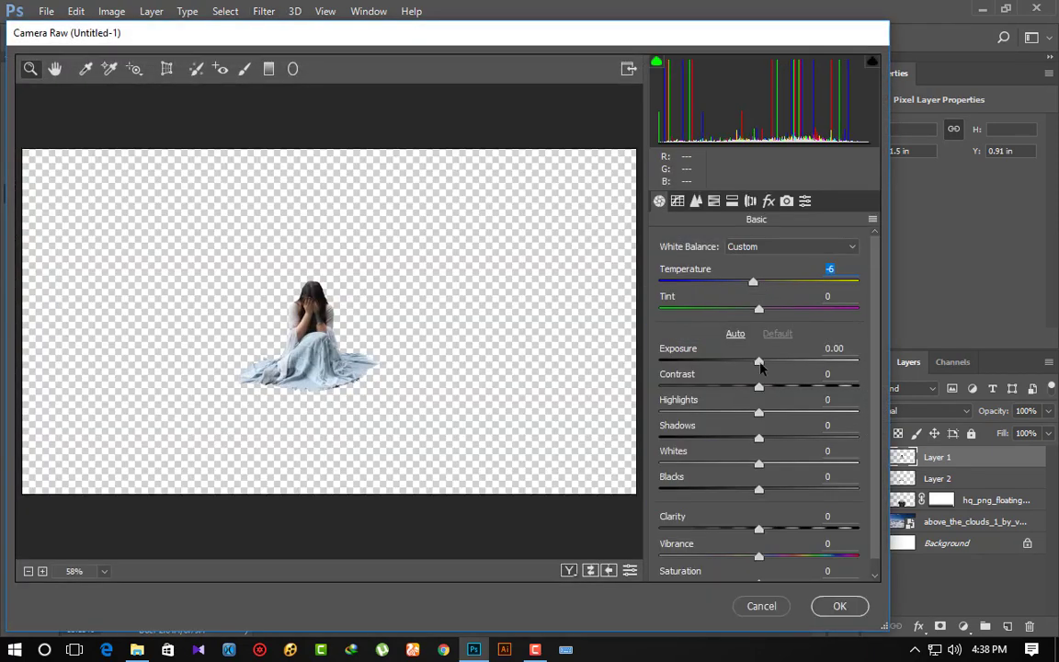
left_click_drag(760, 387, 787, 387)
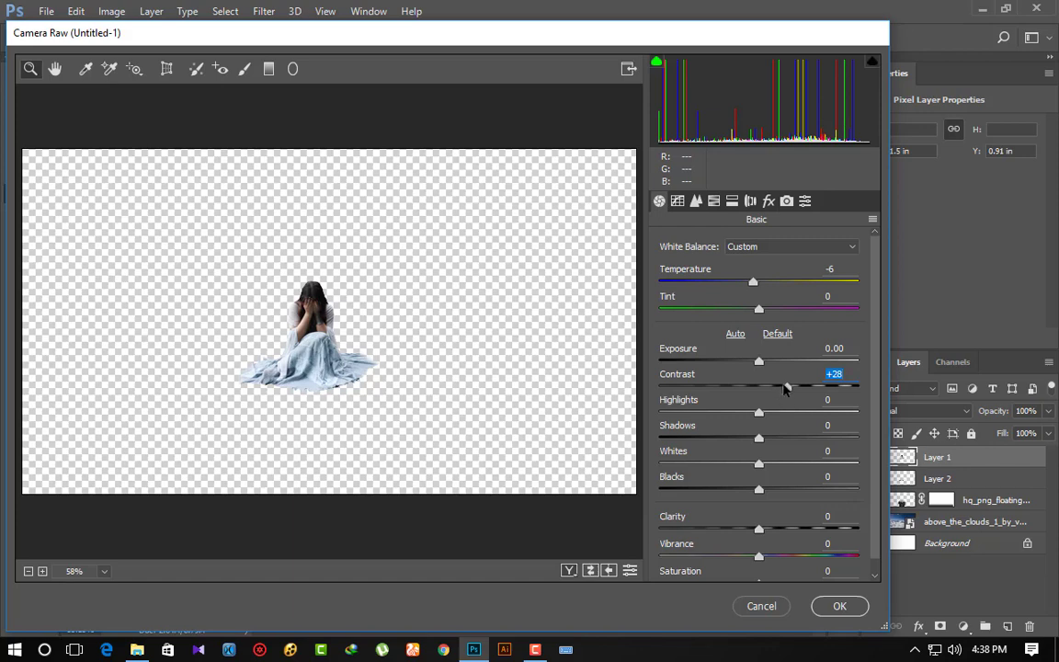
left_click_drag(758, 412, 759, 418)
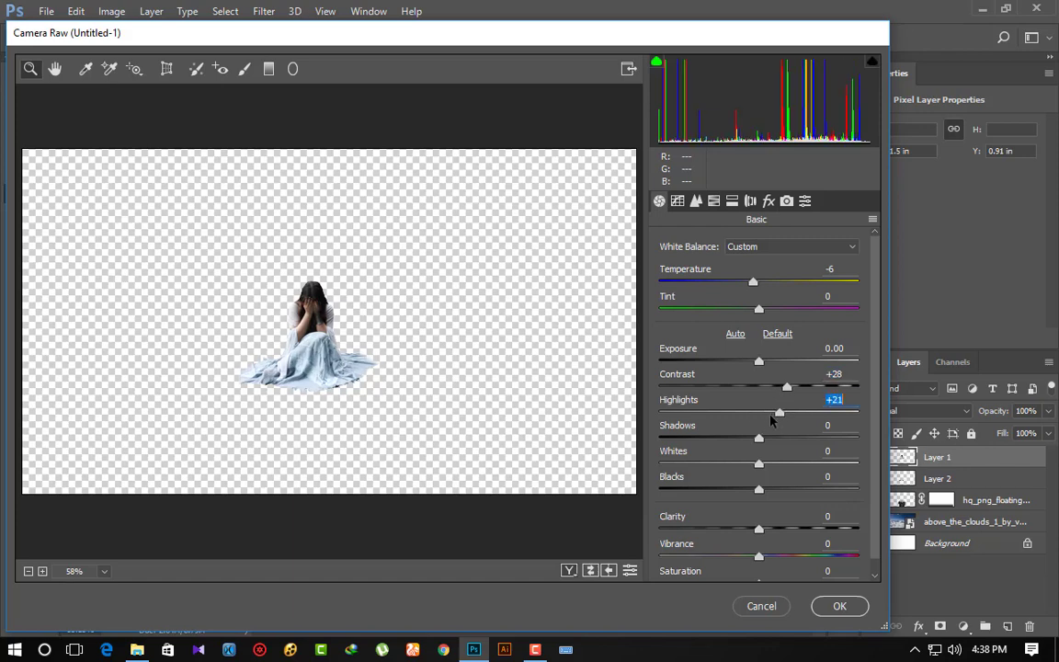
left_click(823, 610)
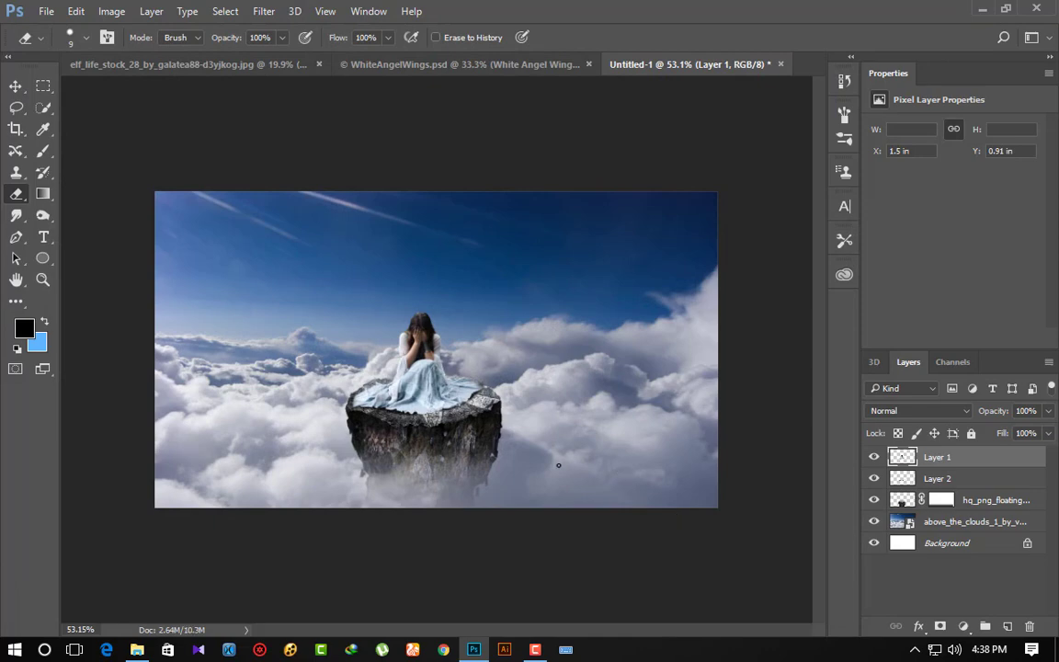
scroll(557, 465, "down", 1)
scroll(558, 463, "up", 2)
scroll(552, 458, "up", 1)
scroll(557, 494, "up", 1)
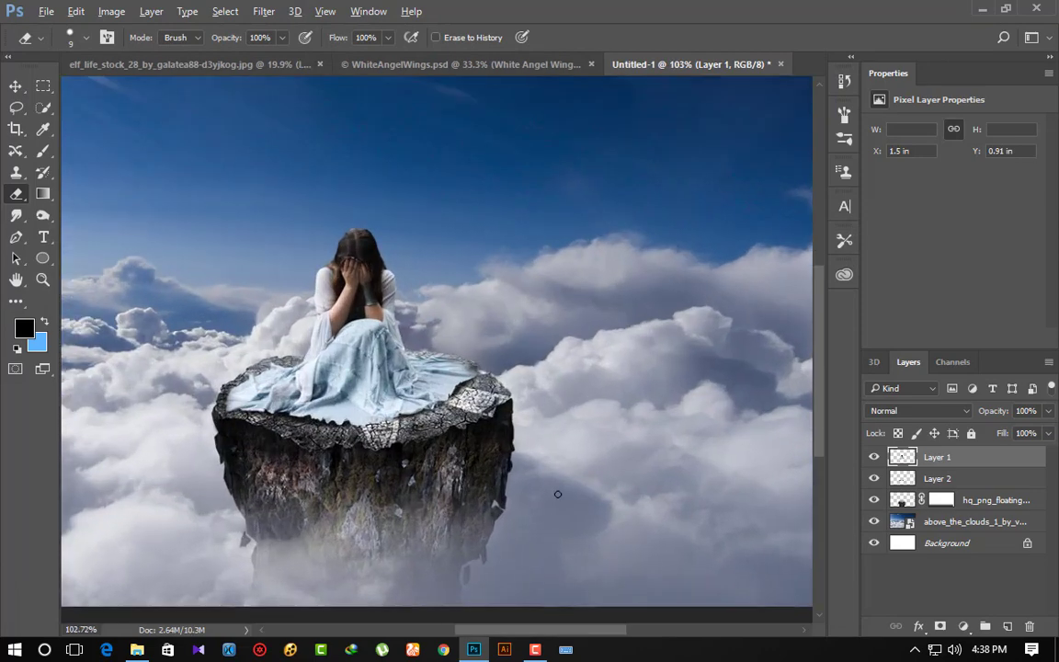
scroll(557, 493, "down", 2)
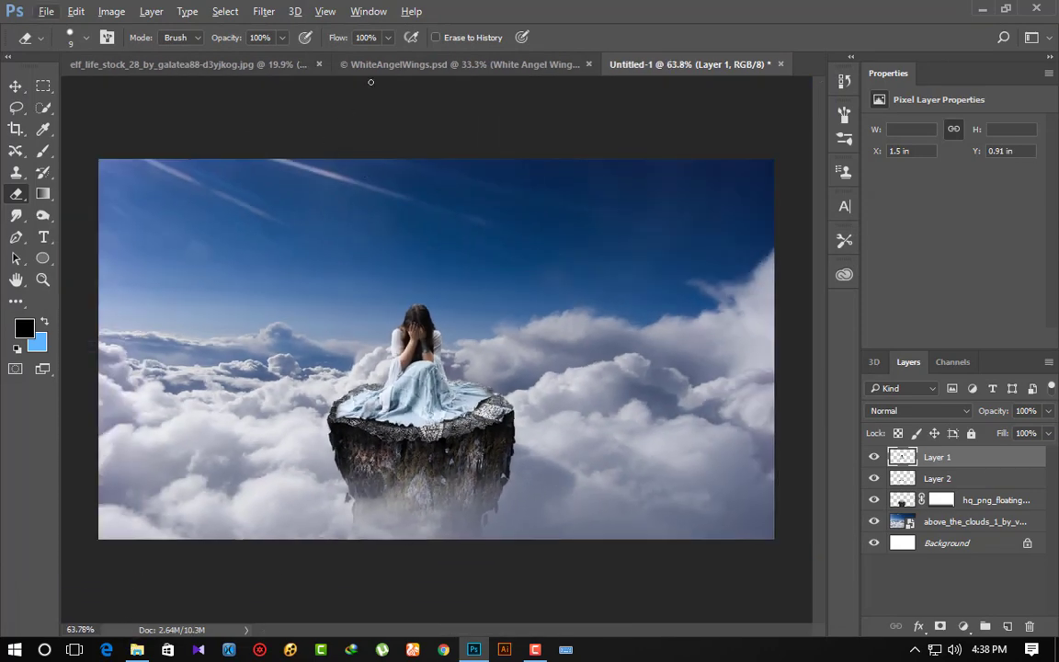
Merge the two wing layers in WhiteAngelWings.psd into one layer.
left_click(346, 64)
left_click(16, 86)
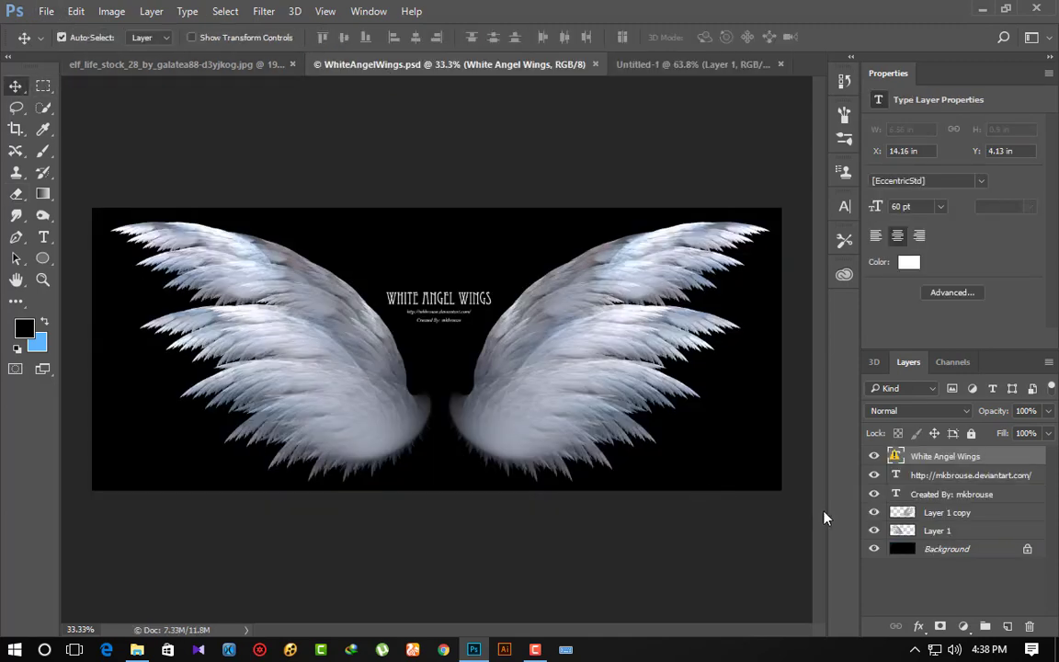
left_click(874, 512)
left_click(874, 530)
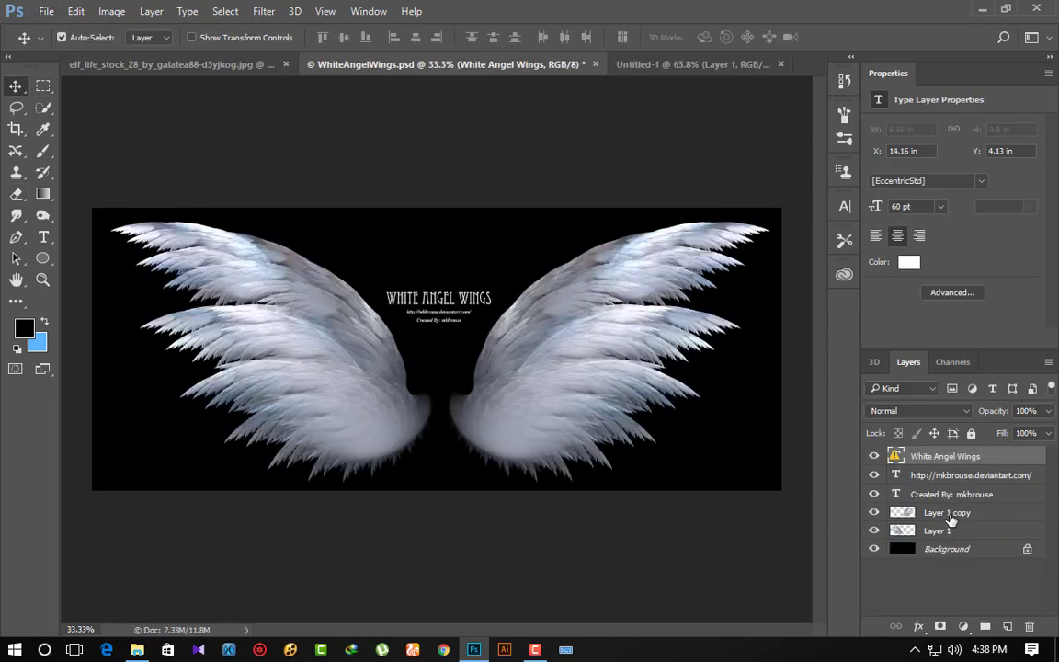
left_click(946, 511)
left_click(947, 532, "shift")
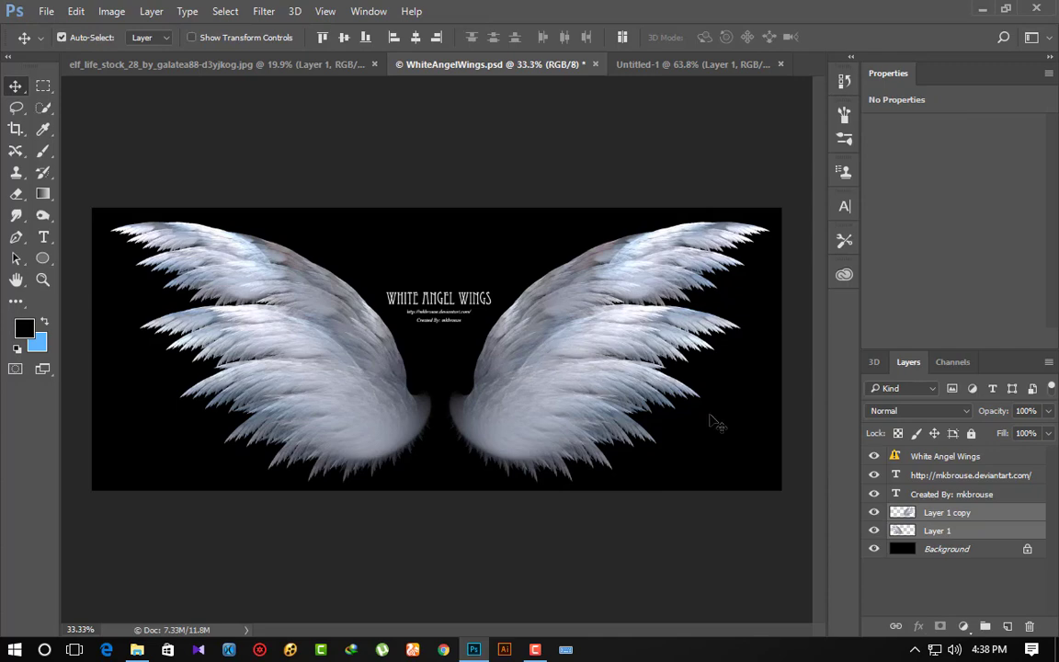
right_click(986, 519)
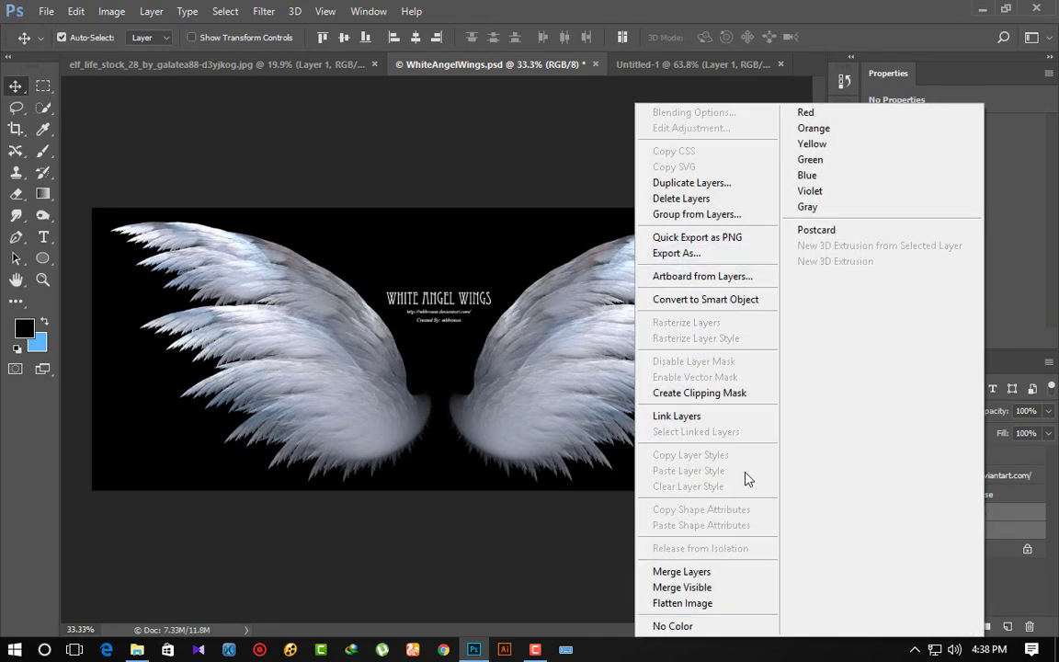
left_click(685, 570)
Drag the merged wings into Untitled-1 and scale them to about 25.8% behind the girl's shoulders.
mouse_move(553, 338)
left_mouse_down()
mouse_move(592, 225)
mouse_move(520, 344)
left_mouse_up()
key("ctrl+t")
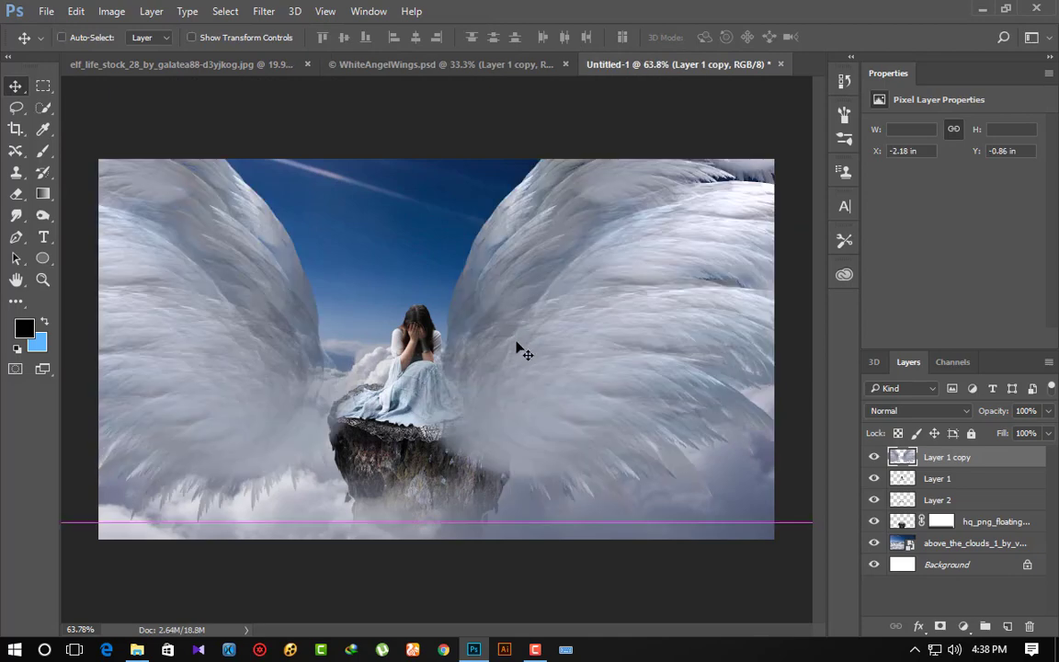
scroll(550, 404, "down", 1)
scroll(589, 422, "down", 1)
scroll(612, 432, "down", 2)
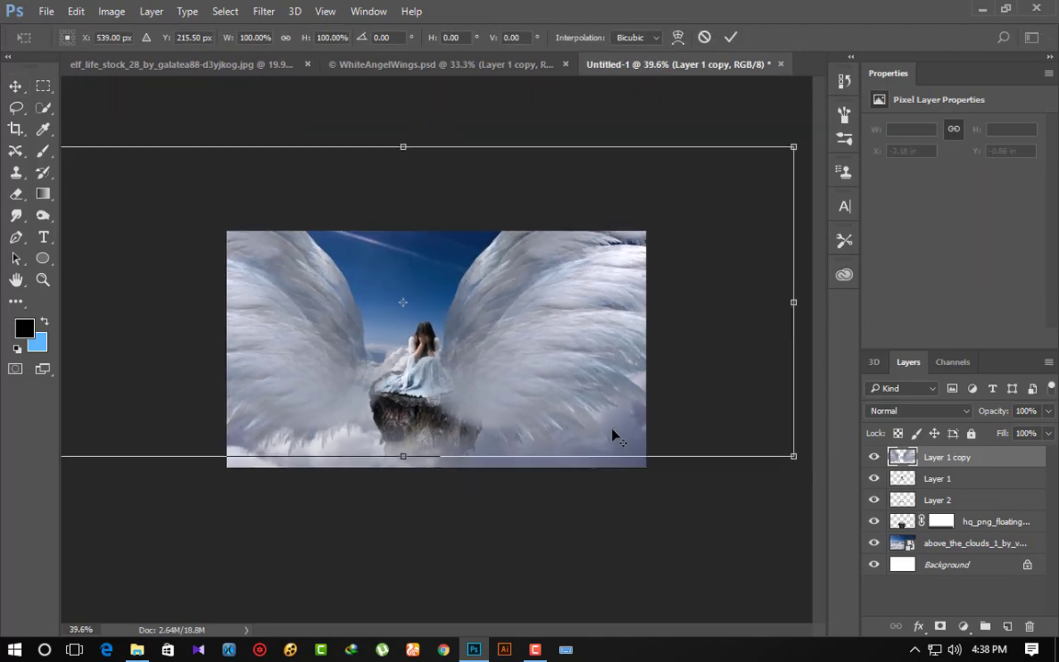
left_click_drag(793, 455, 611, 379)
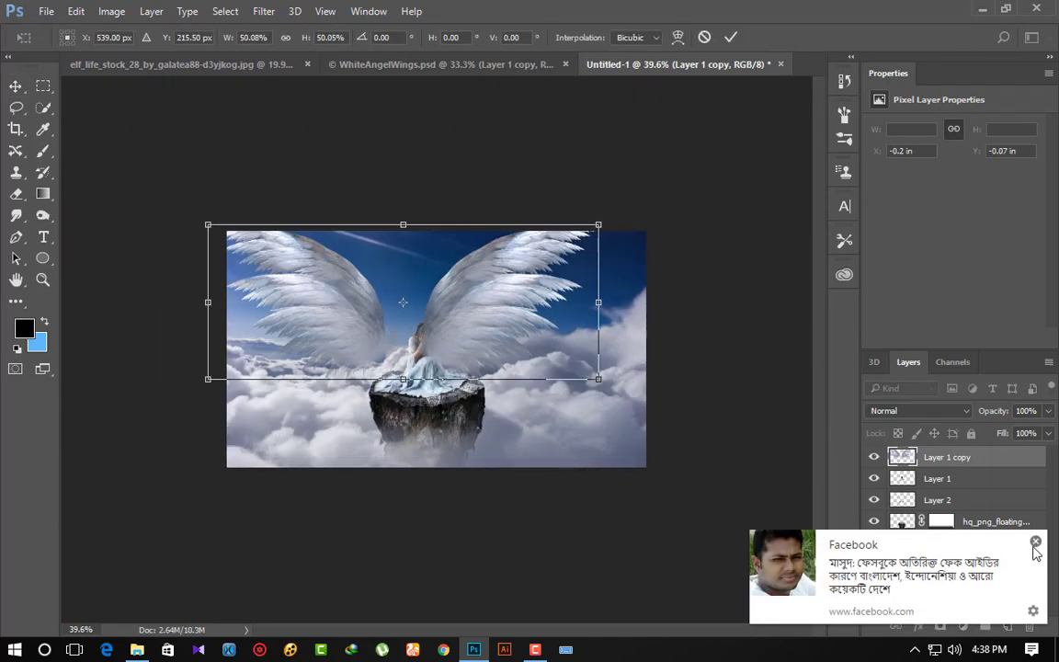
scroll(469, 469, "up", 1)
scroll(469, 470, "up", 4)
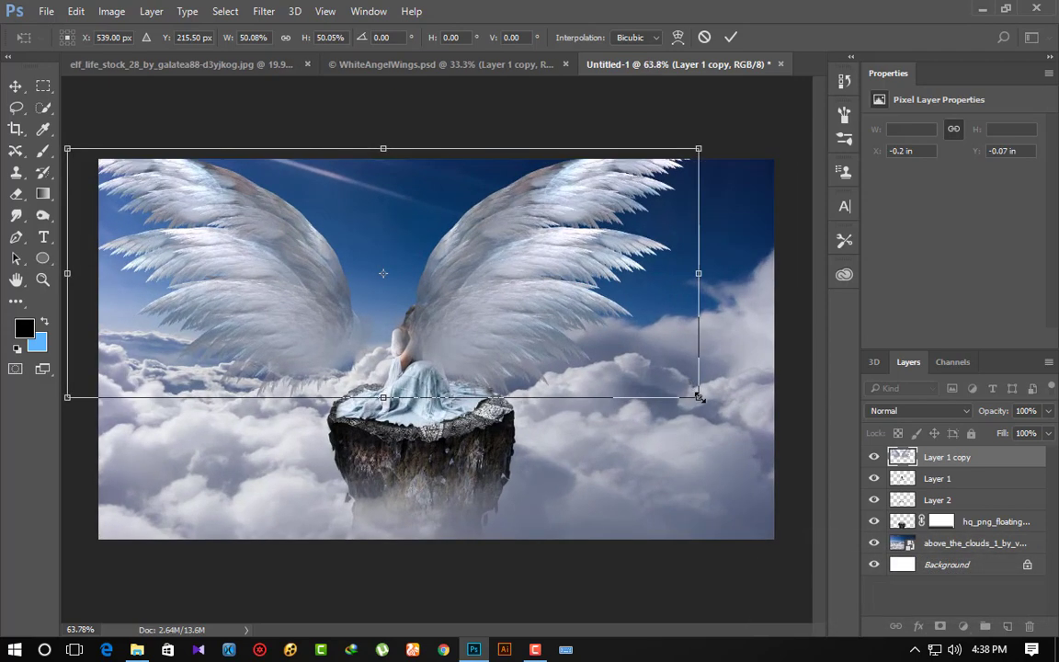
left_click_drag(699, 397, 548, 348)
left_click_drag(508, 275, 539, 300)
key("Return")
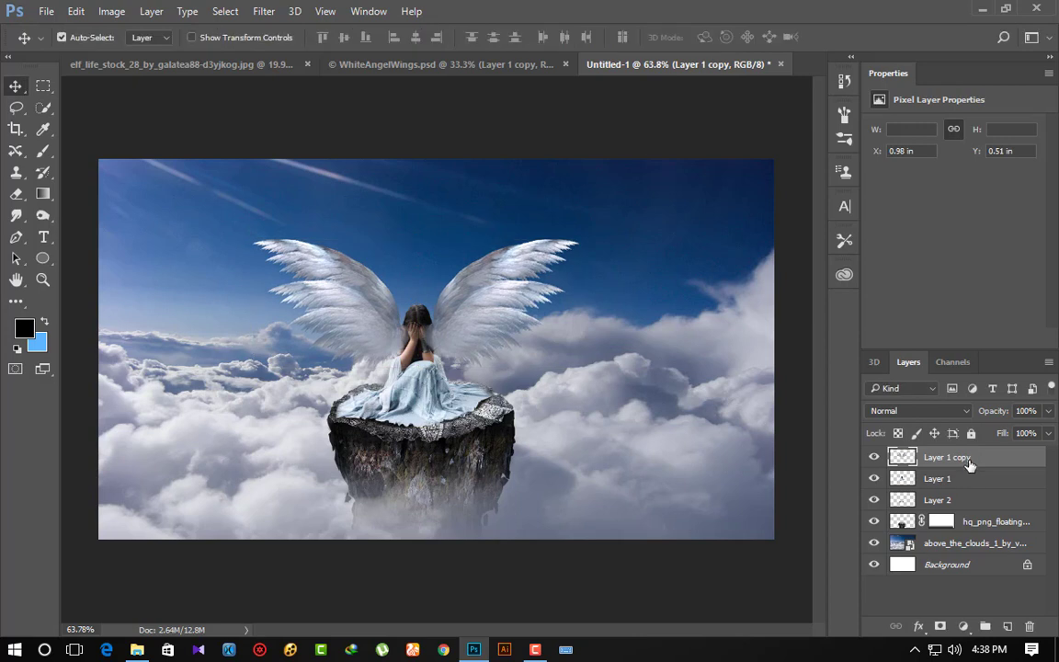
Move the wings layer below Layer 2 and nudge it slightly left.
left_click_drag(968, 464, 981, 508)
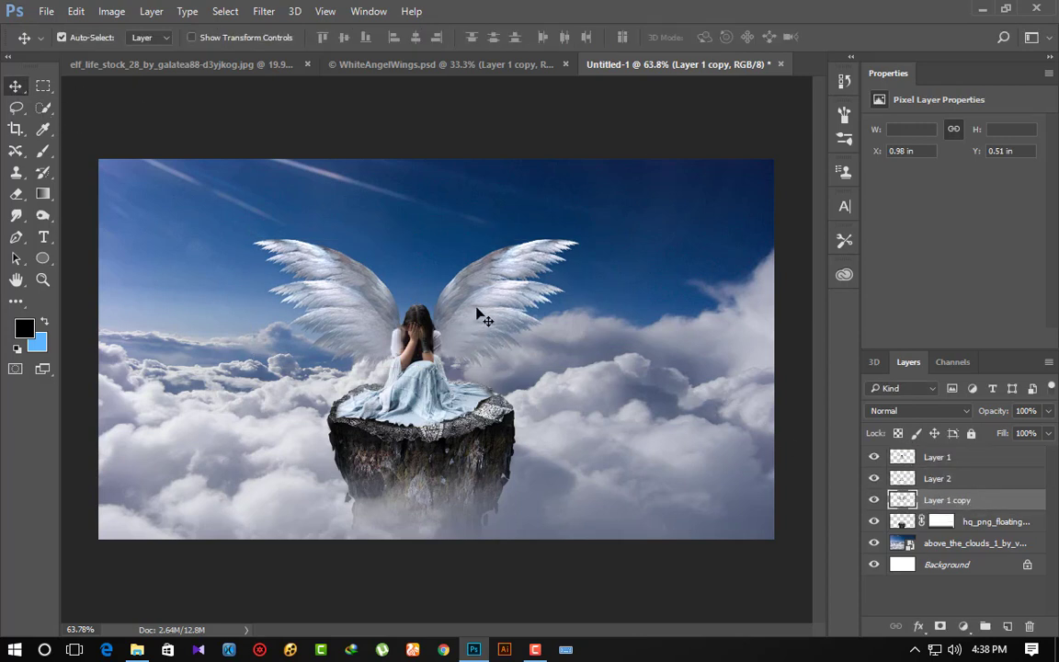
left_click_drag(478, 315, 474, 315)
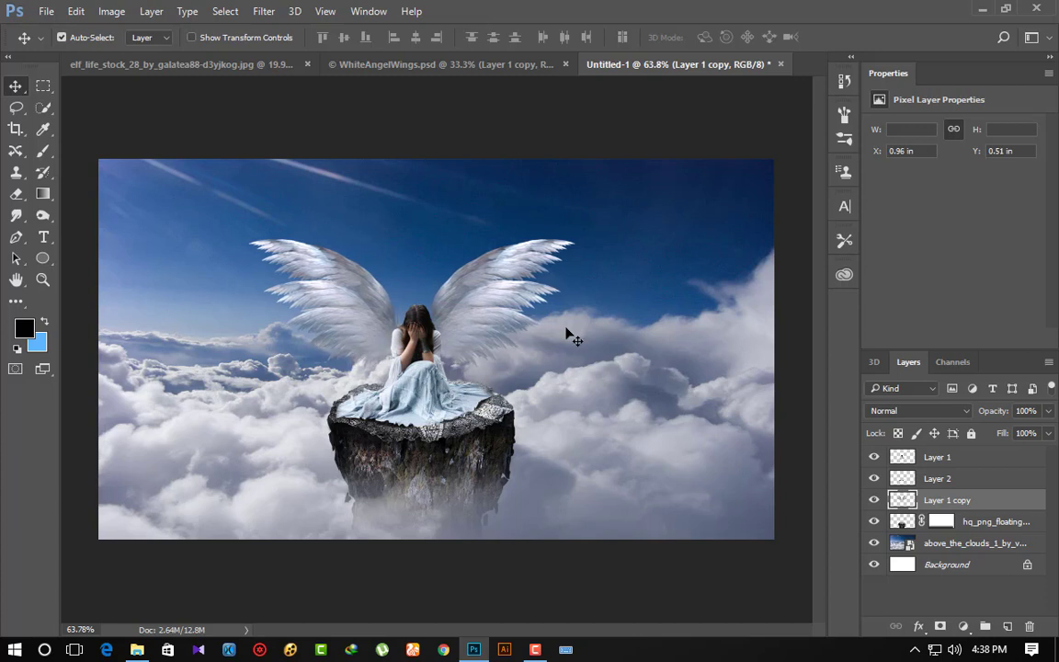
key("Left")
key("Left")
key("Left")
key("Left")
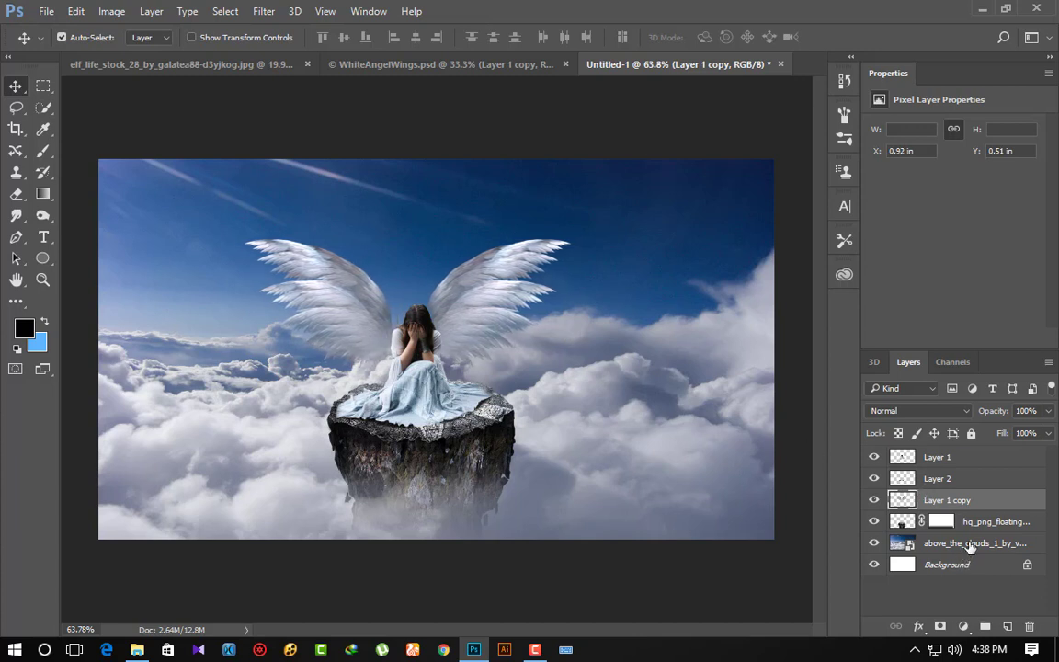
Add a new layer above the clouds and set the brush colour to white (ffffff).
left_click(970, 547)
left_click(1007, 626)
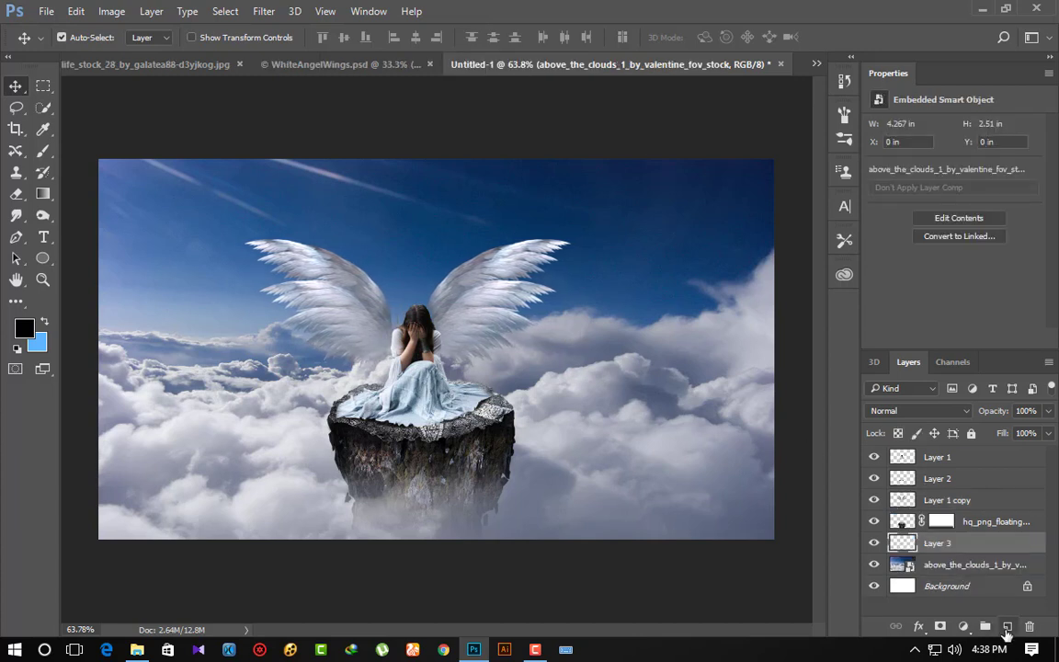
right_click(50, 158)
left_click(87, 144)
left_click(26, 329)
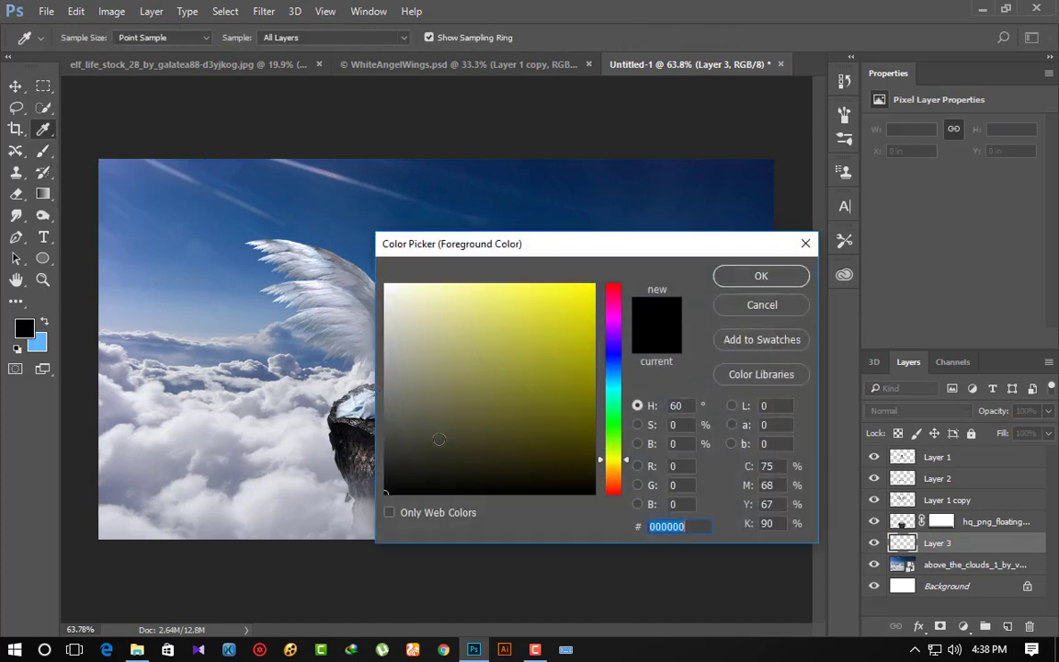
type("ffffff")
left_click(761, 275)
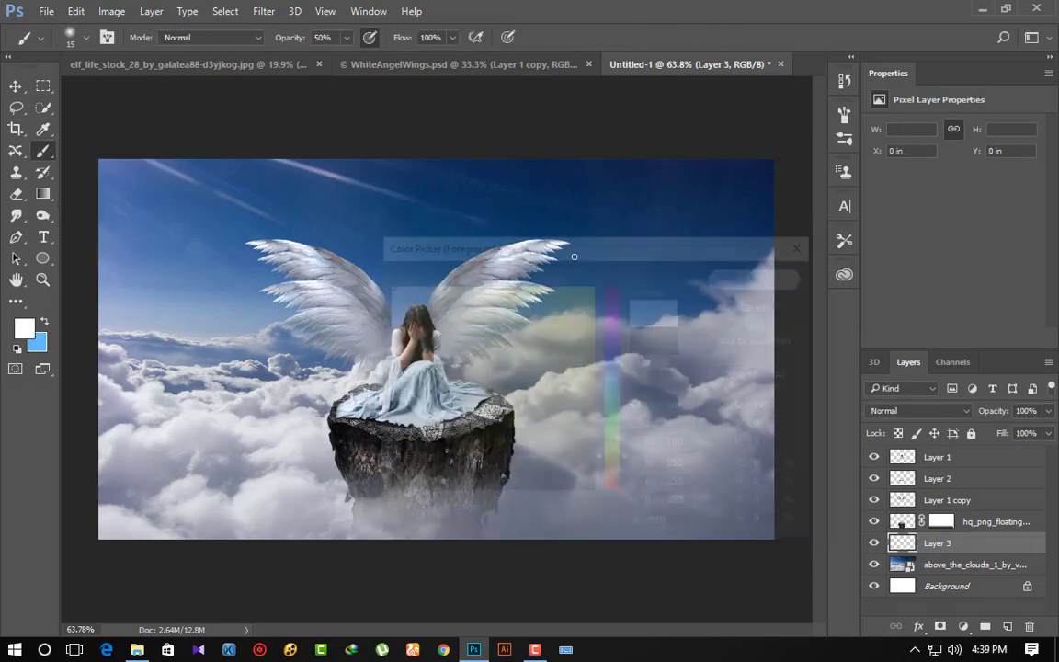
Paint a soft white glow behind the angel with a 500 px brush at 50% opacity.
right_click(449, 278)
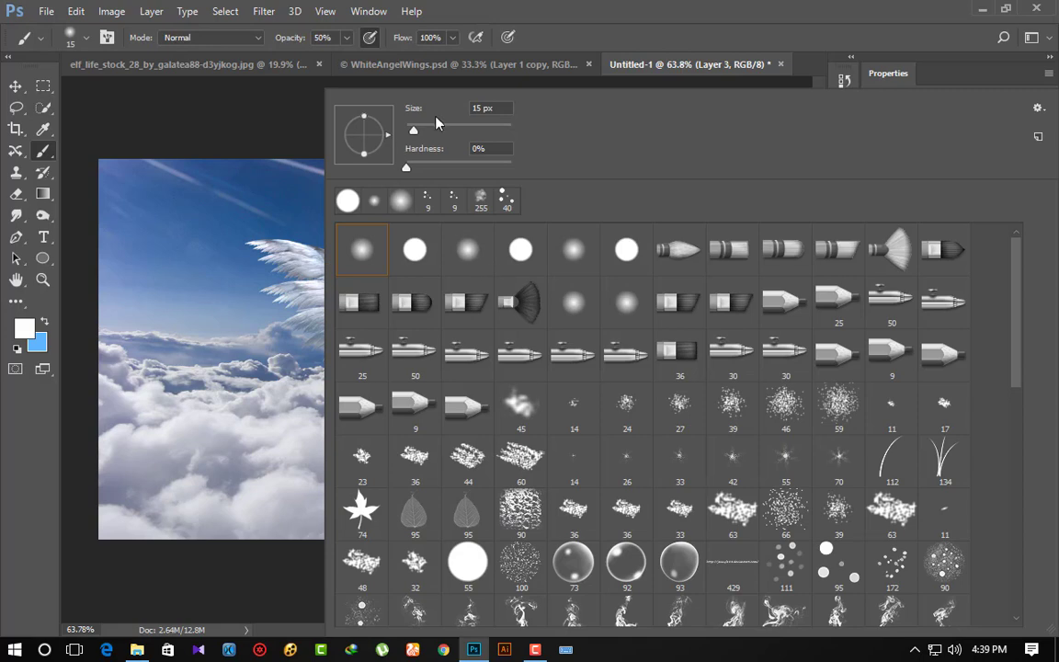
key("Return")
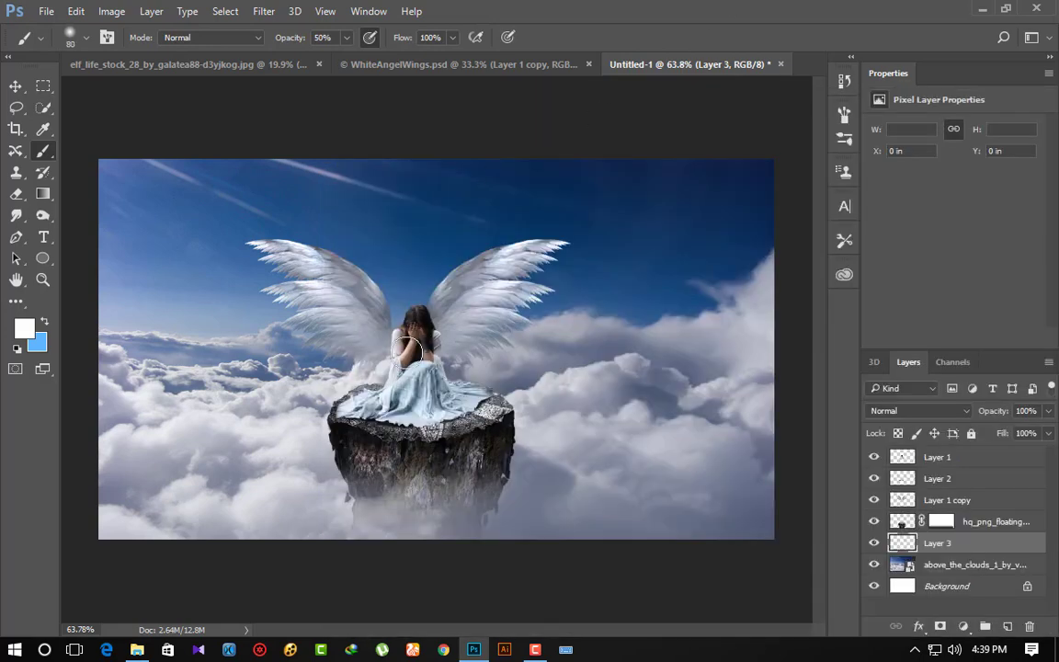
key("bracketright")
key("bracketright")
key("bracketright")
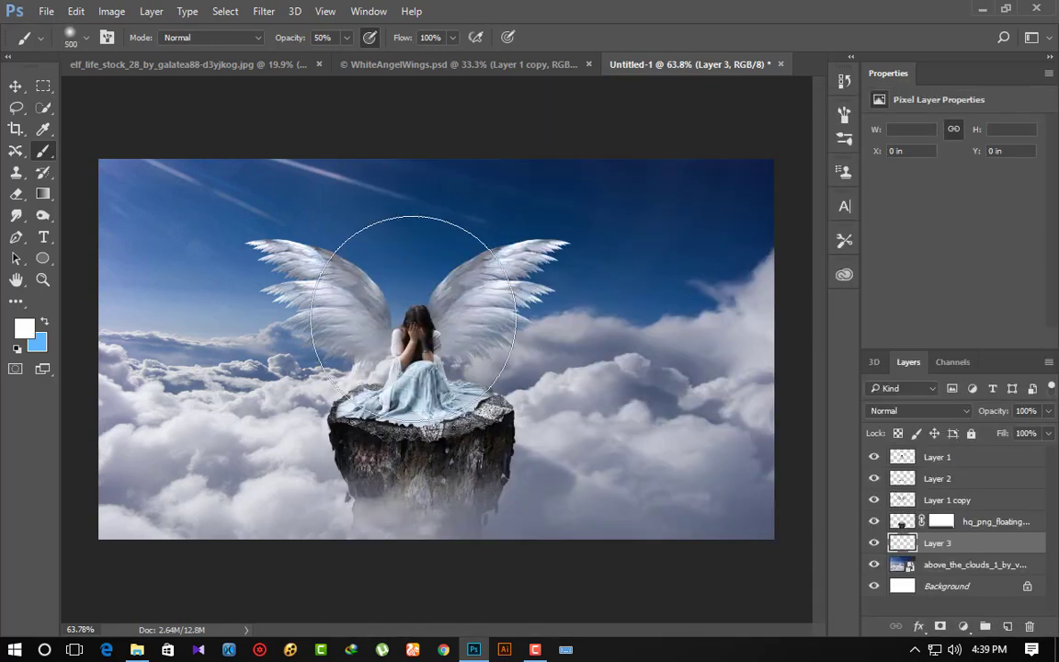
left_click(377, 230)
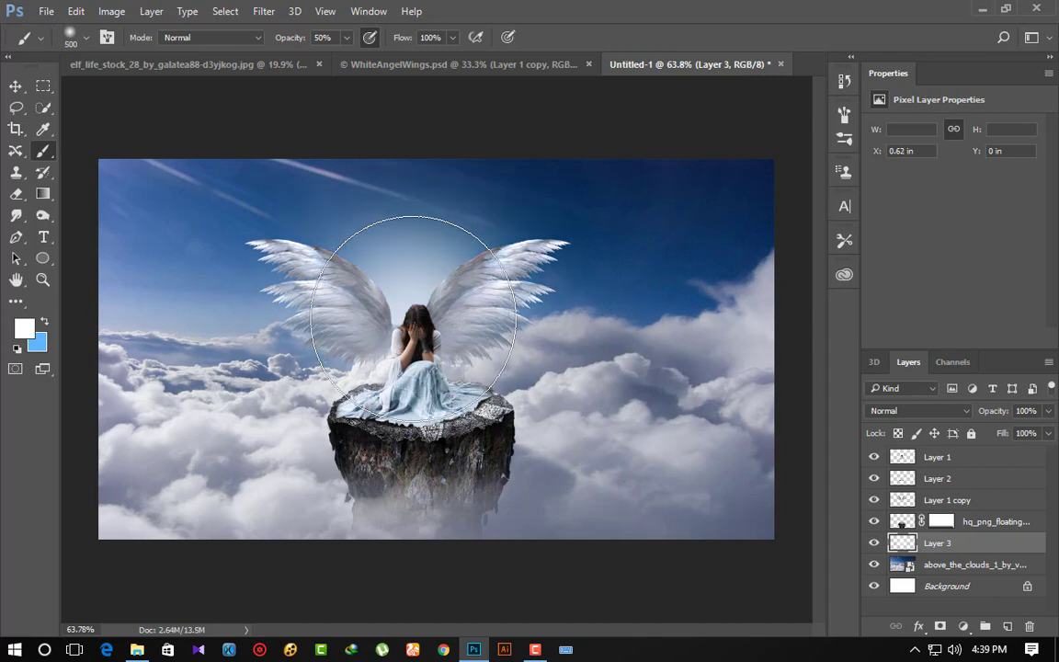
left_click(377, 230)
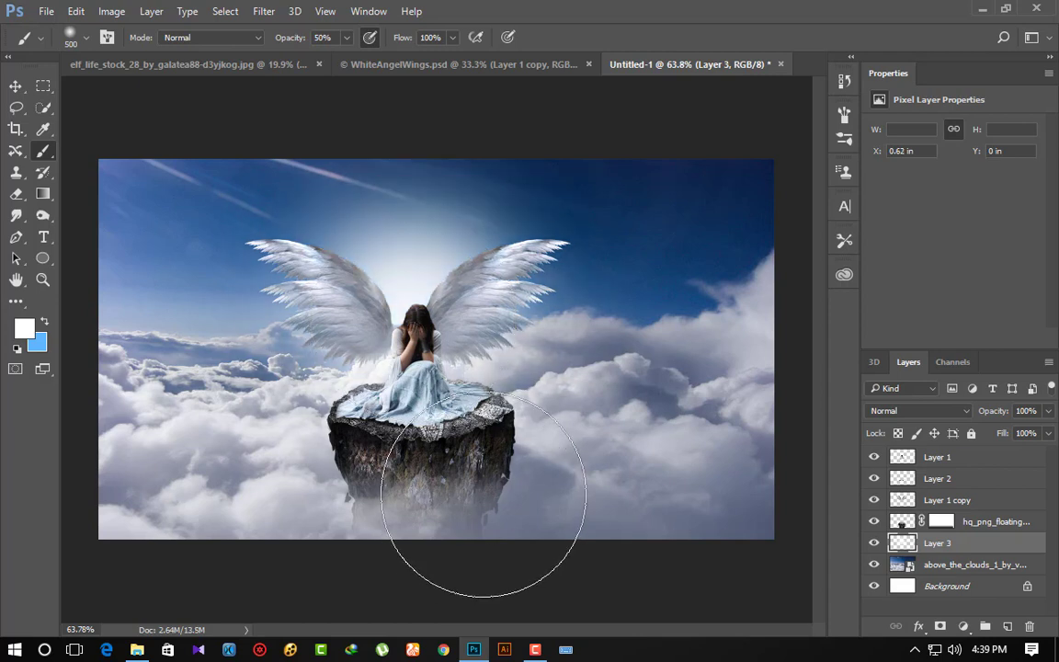
Enlarge the glow layer to about 140 percent.
key("ctrl+t")
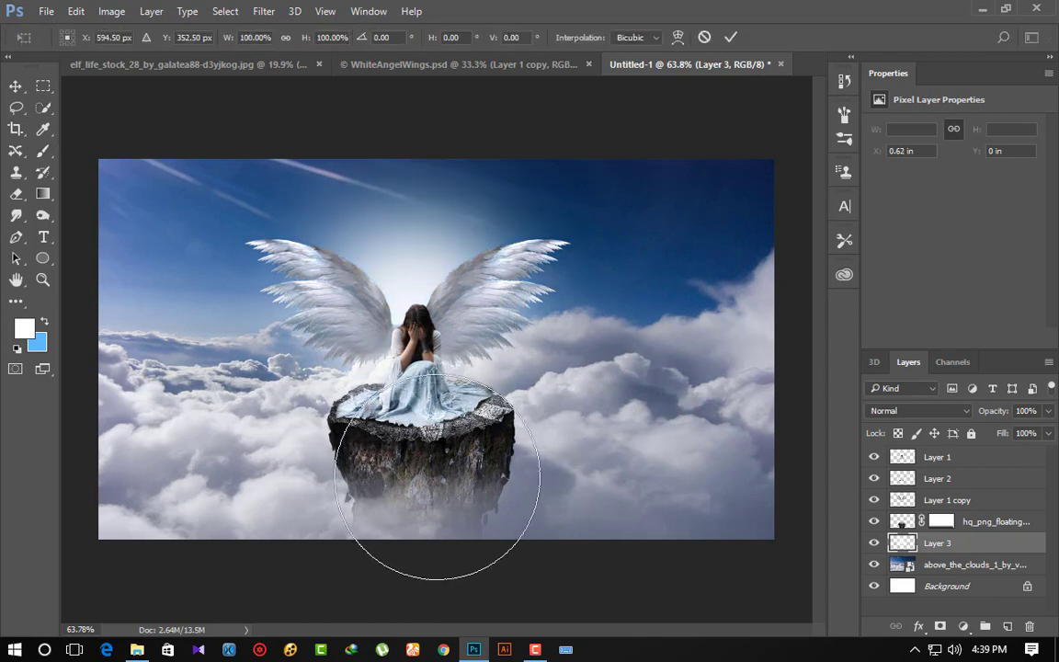
left_click_drag(628, 533, 749, 571)
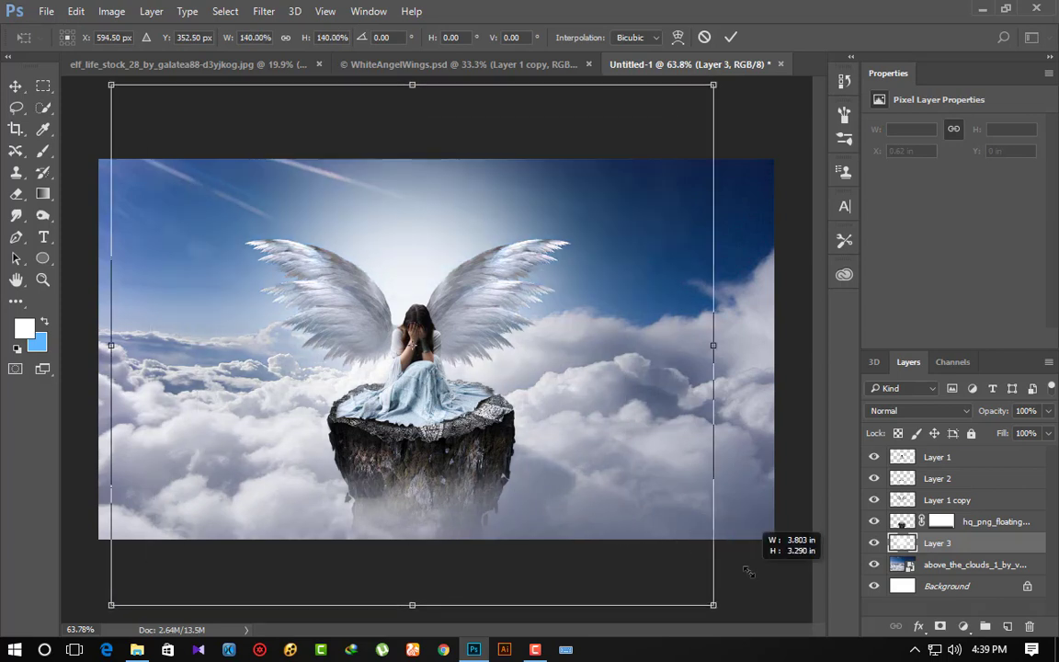
key("Return")
Drag the moon photo from Explorer into the composite.
key("b")
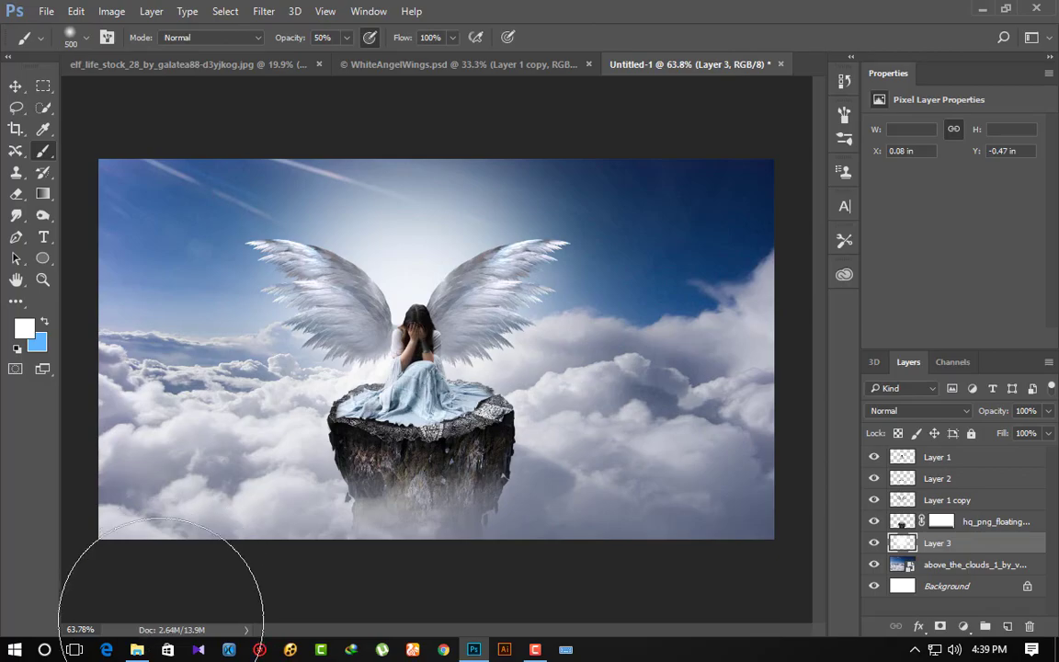
left_click(137, 649)
left_click_drag(525, 157, 496, 434)
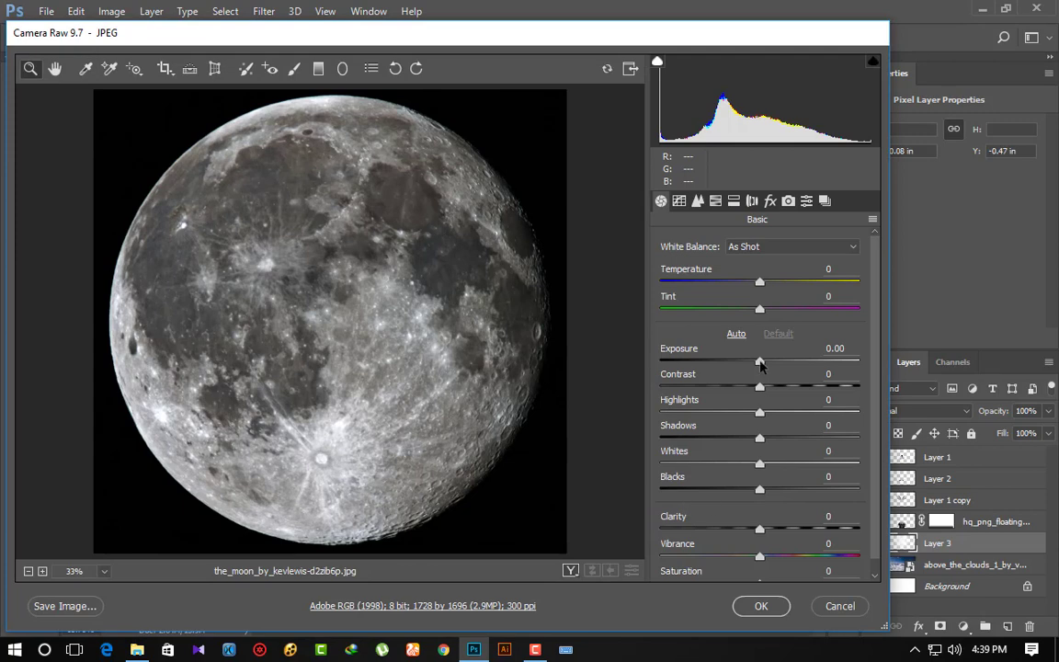
Raise the moon's exposure to +1.10 and place it at about quarter size behind the angel.
left_click_drag(821, 364, 780, 362)
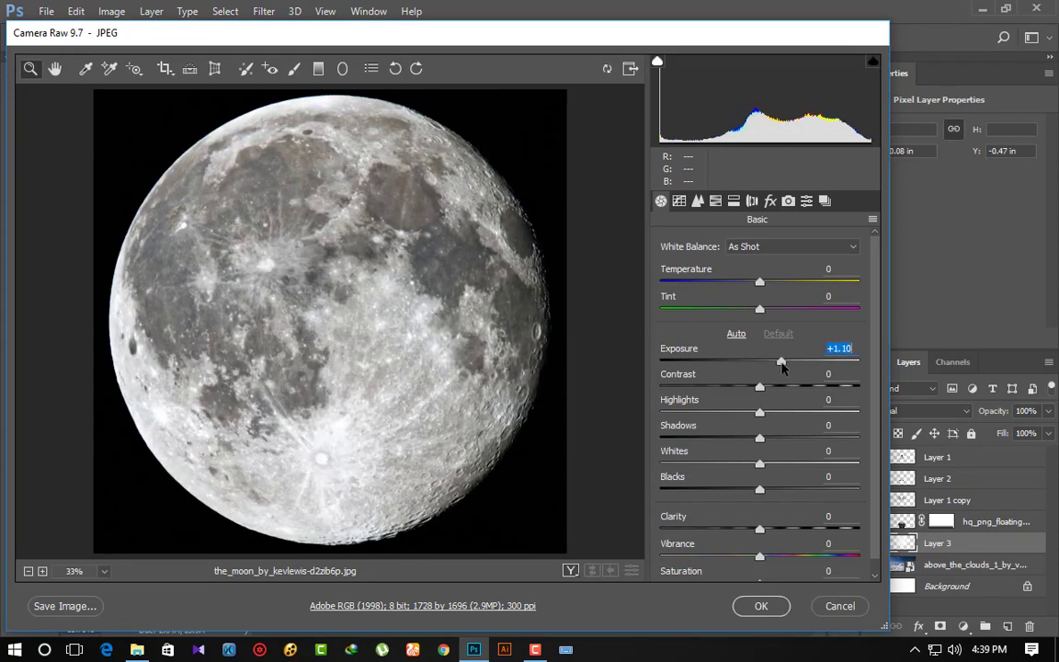
left_click(761, 606)
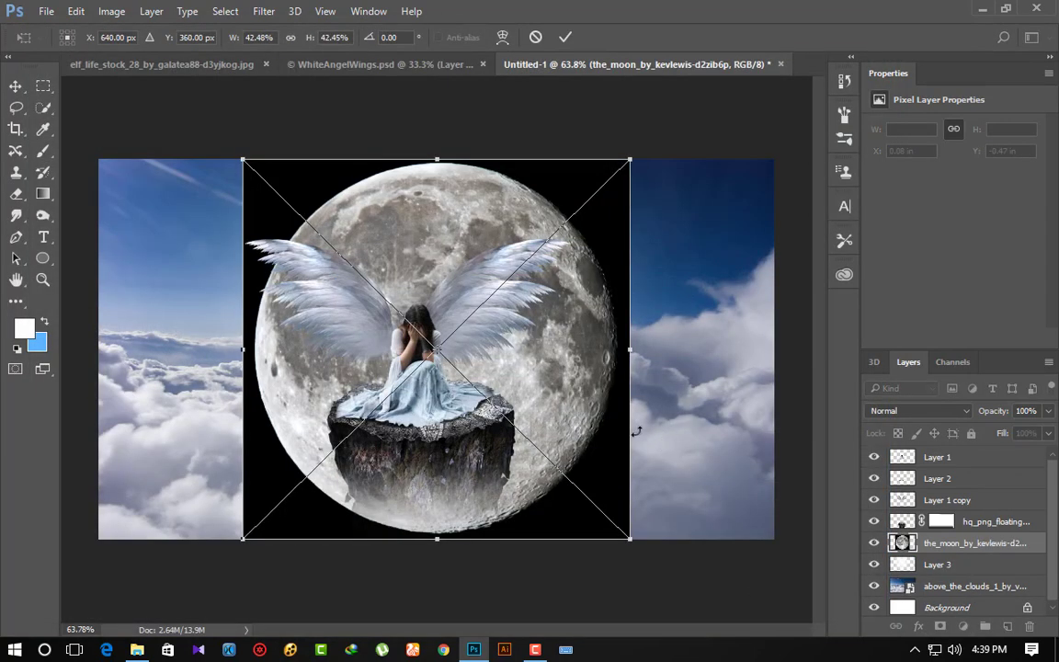
mouse_move(575, 366)
left_mouse_down()
mouse_move(533, 443)
mouse_move(515, 409)
mouse_move(498, 404)
left_mouse_up()
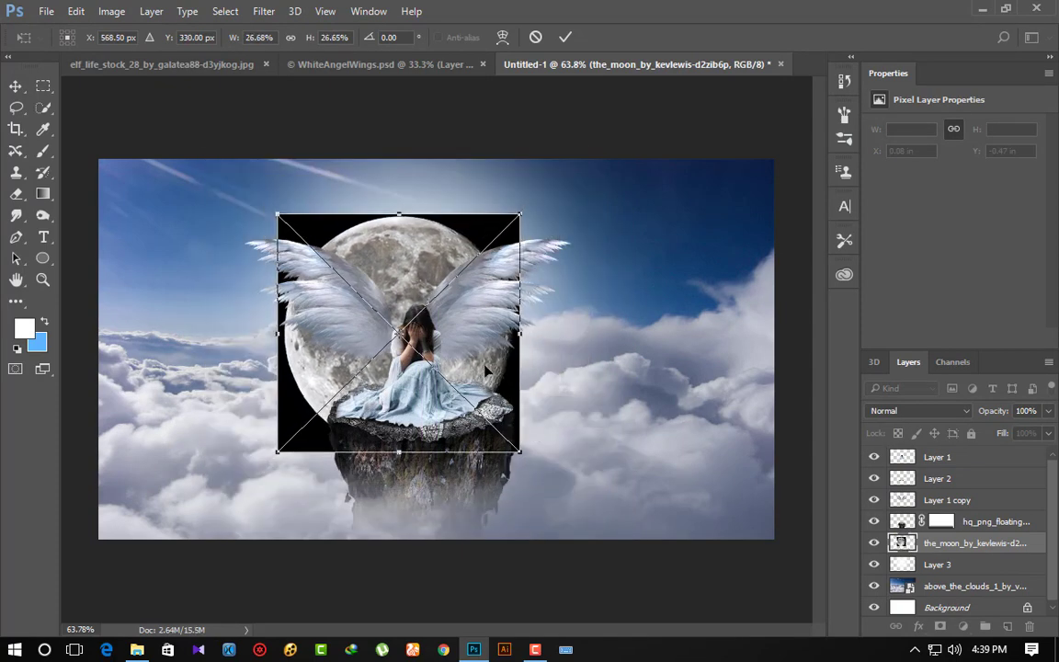
left_click_drag(489, 354, 496, 357)
key("Return")
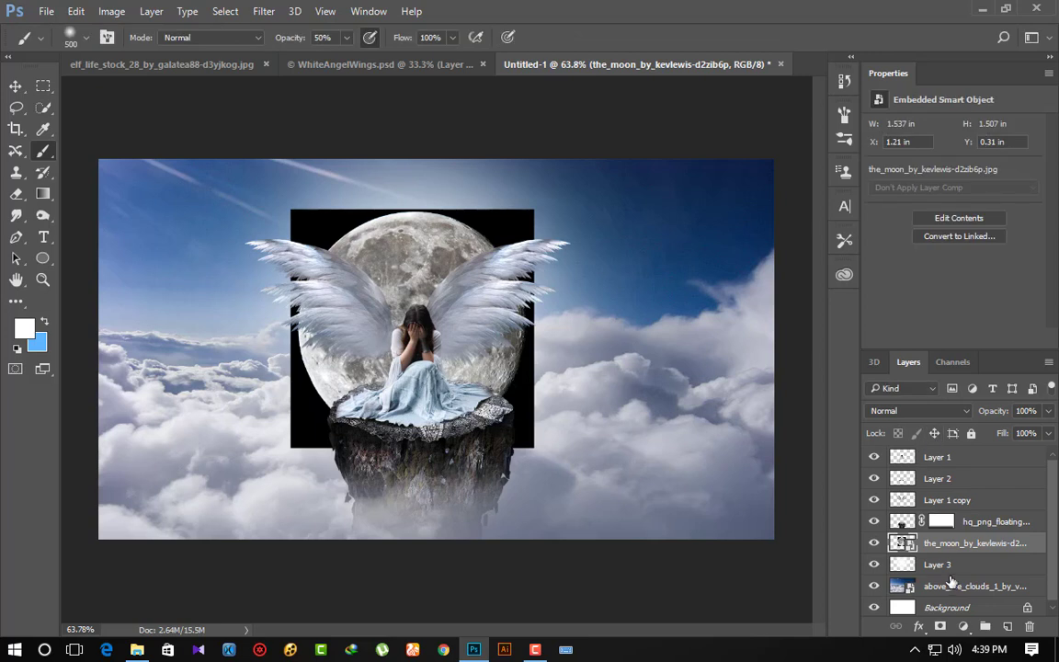
Move the moon layer beneath the rock and girl and set it to Screen blend mode.
left_click_drag(969, 543, 972, 569)
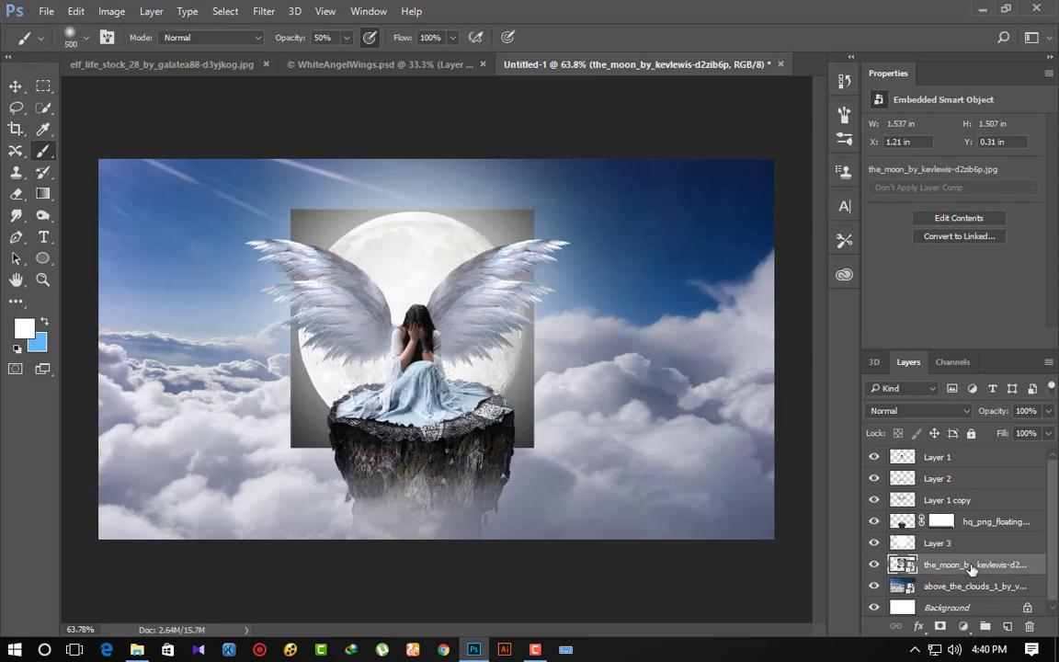
left_click(923, 410)
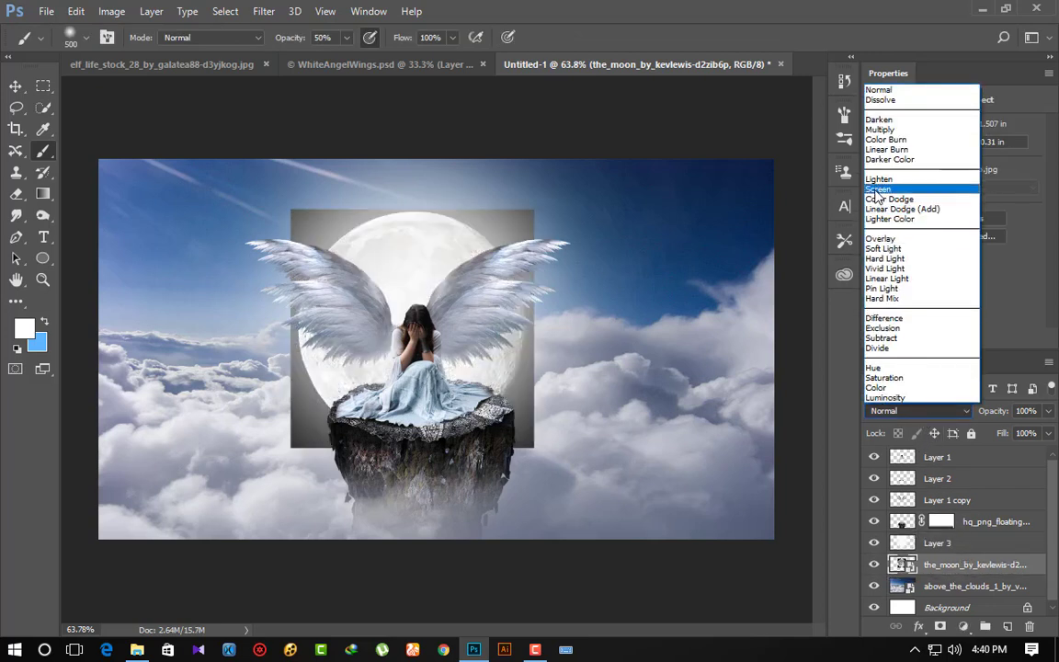
left_click(933, 184)
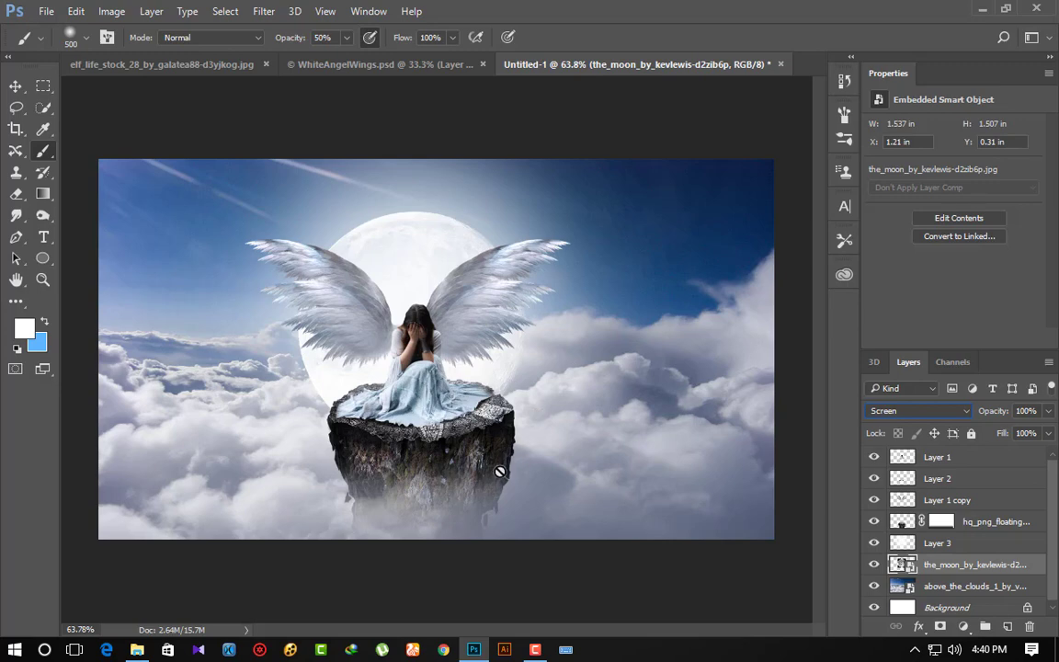
Hide the wings to check the moon, then select the wings layer Layer 1 copy.
left_click(16, 87)
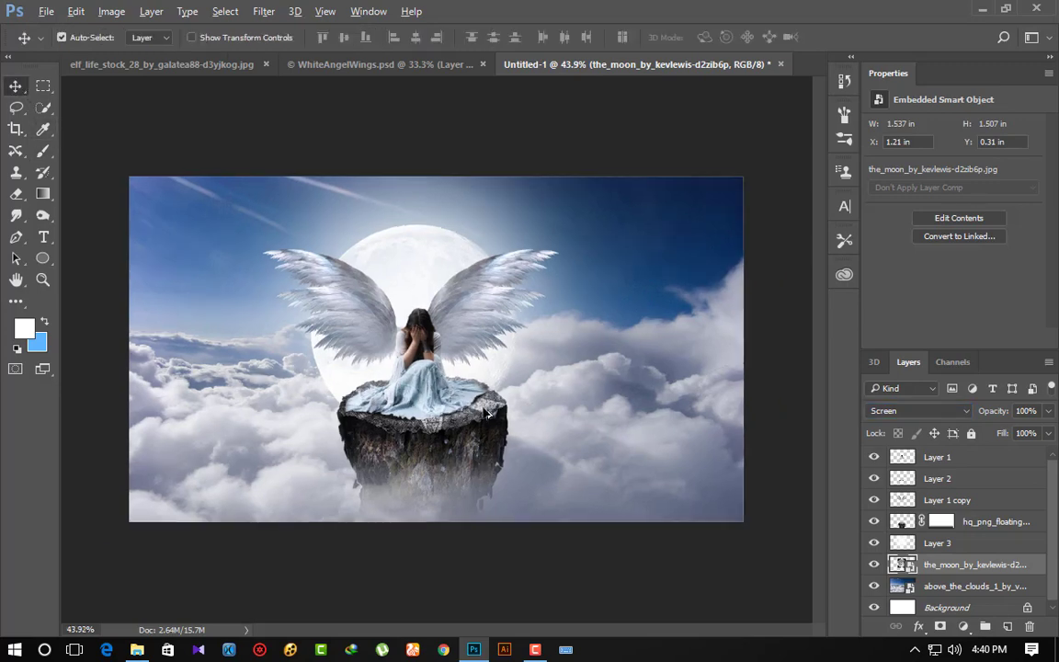
scroll(437, 366, "down", 5)
scroll(437, 366, "up", 3)
scroll(489, 415, "up", 5)
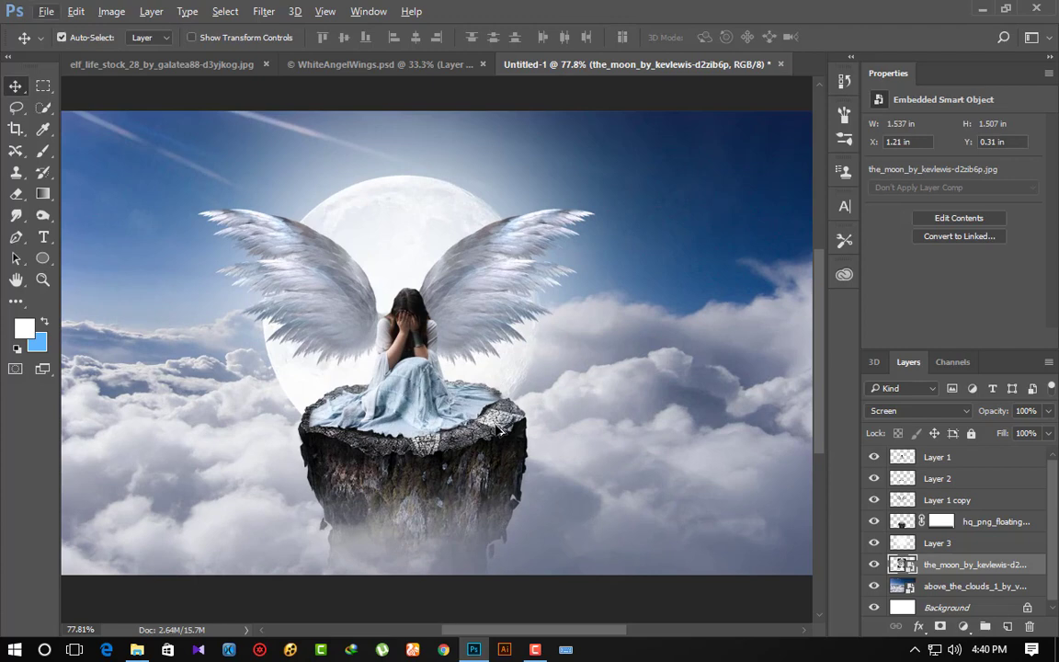
left_click(874, 499)
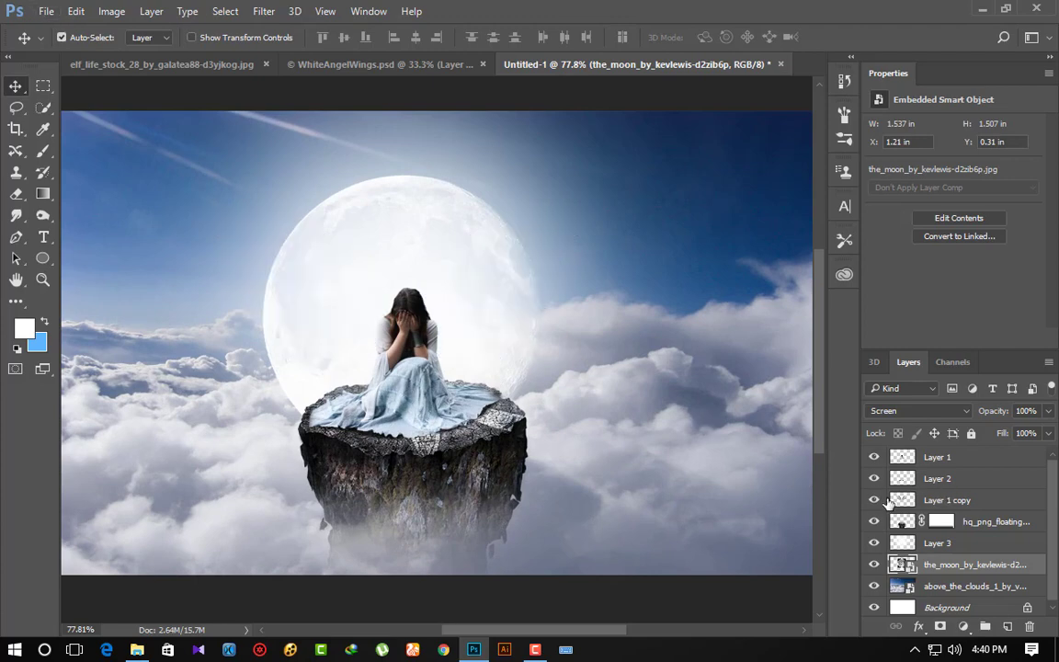
left_click(946, 500)
left_click(264, 11)
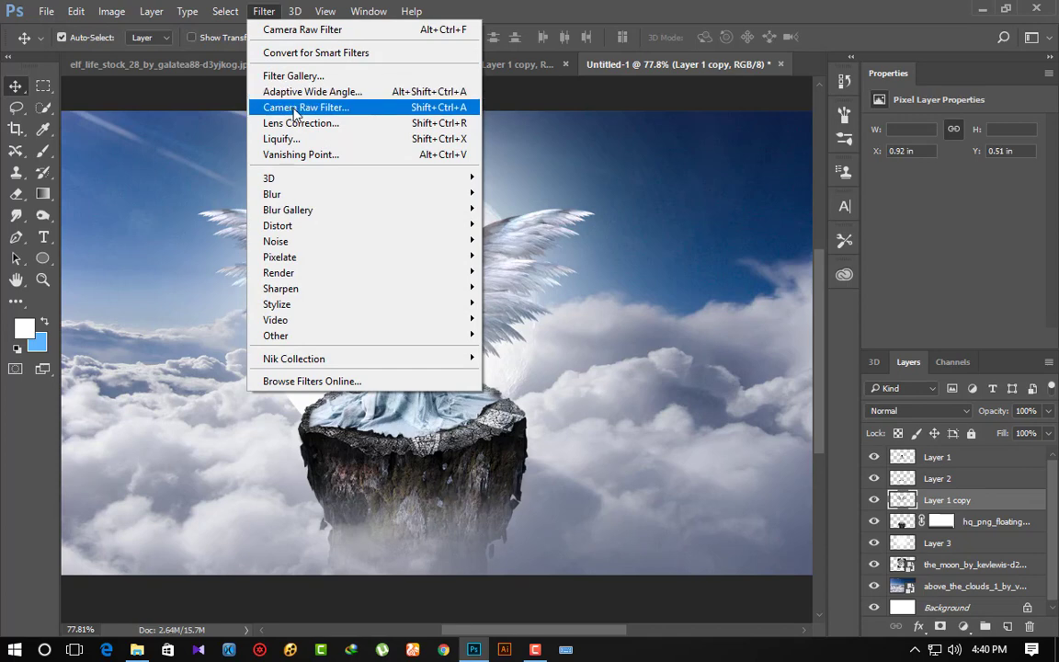
Give the wings layer Contrast +47 and Exposure -0.20 in Camera Raw, then review.
left_click(296, 108)
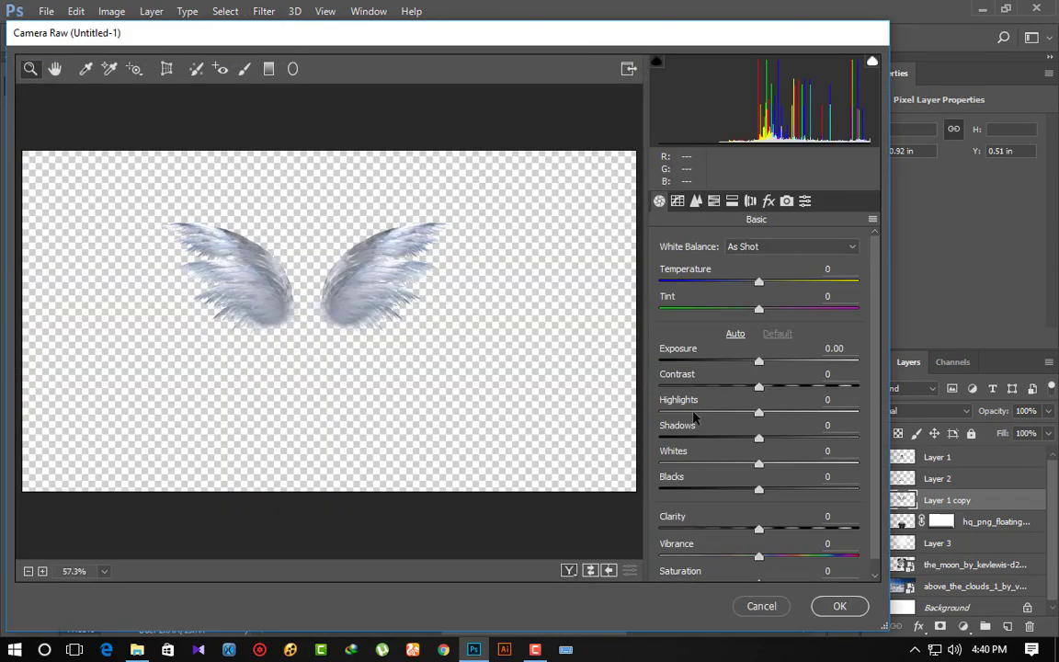
mouse_move(759, 387)
left_mouse_down()
mouse_move(804, 388)
mouse_move(757, 361)
left_mouse_up()
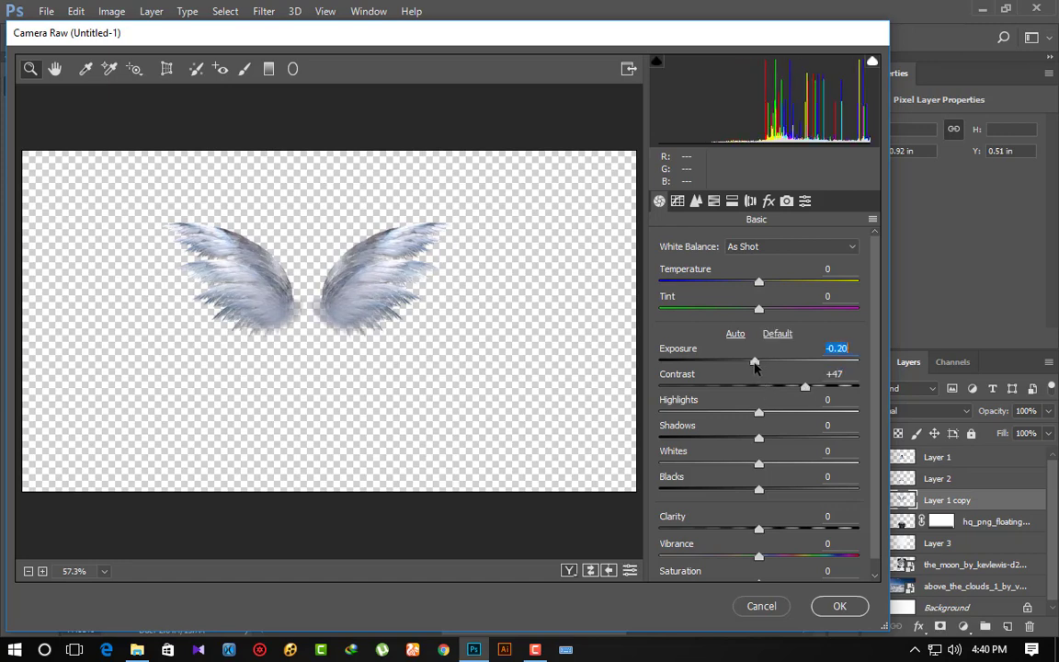
left_click(839, 606)
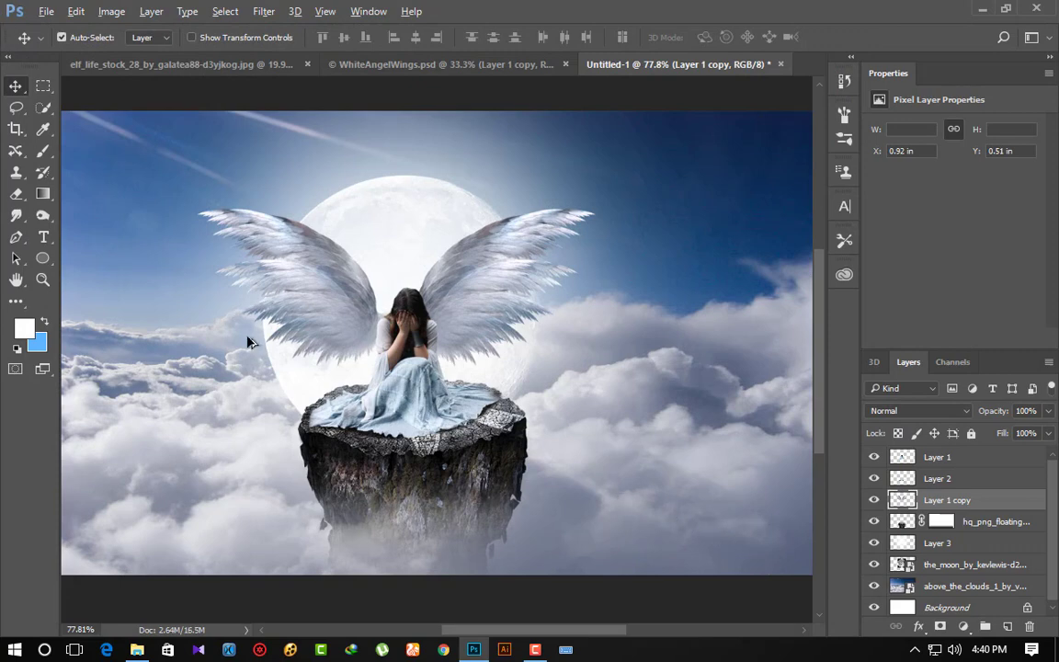
scroll(257, 354, "down", 3)
scroll(436, 390, "up", 3)
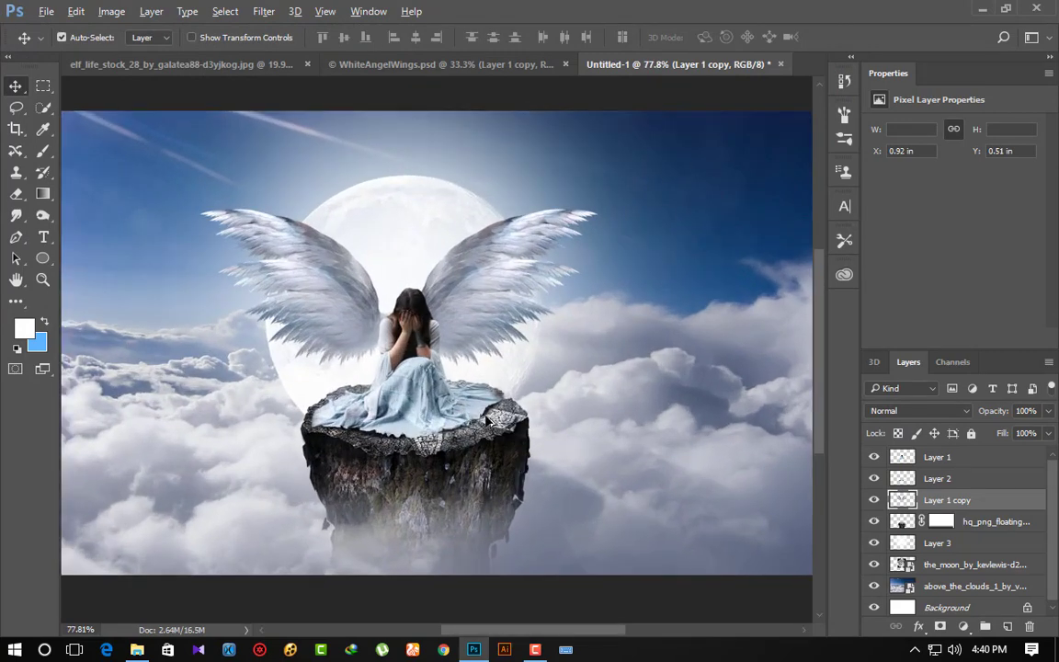
scroll(443, 379, "down", 1)
scroll(482, 414, "down", 2)
scroll(435, 375, "up", 1)
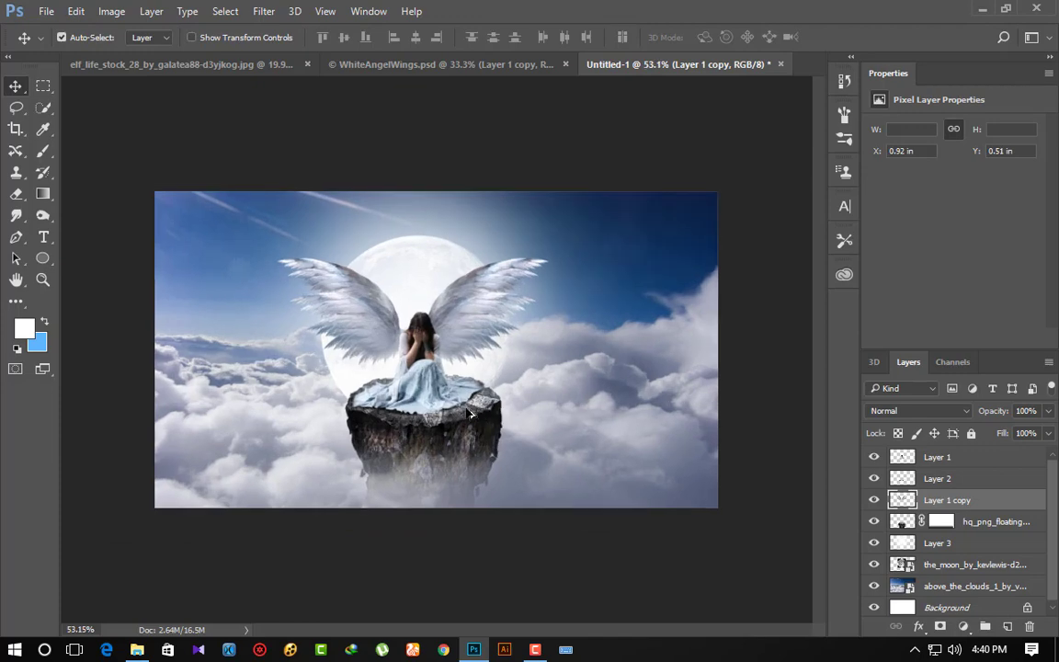
scroll(424, 374, "up", 1)
Choose a cloud-shaped tip from the Brush presets.
left_click(43, 151)
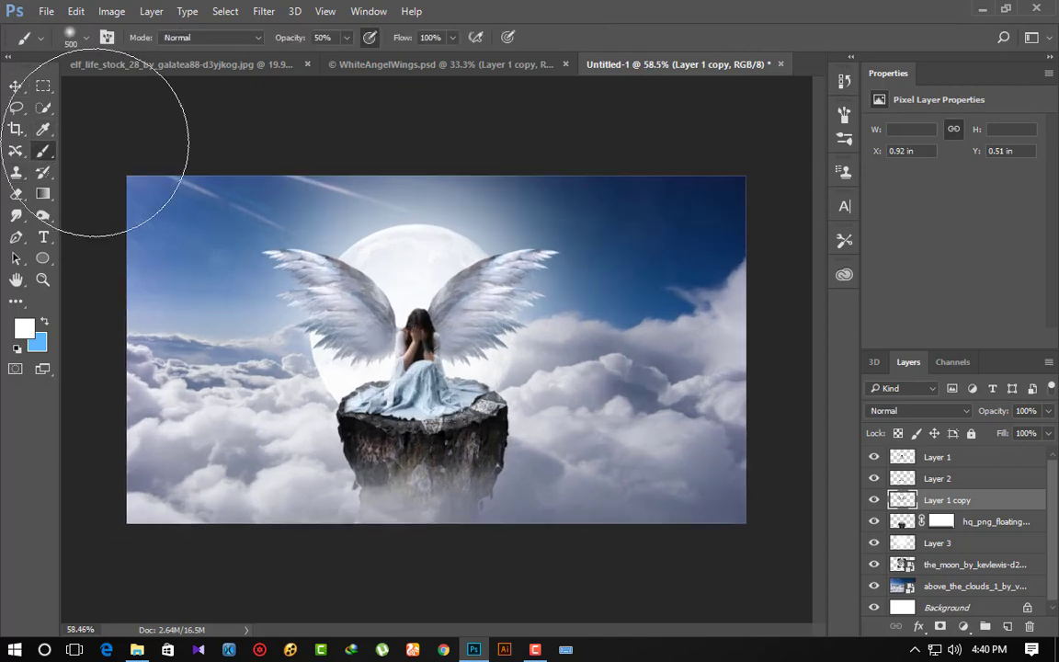
left_click(78, 37)
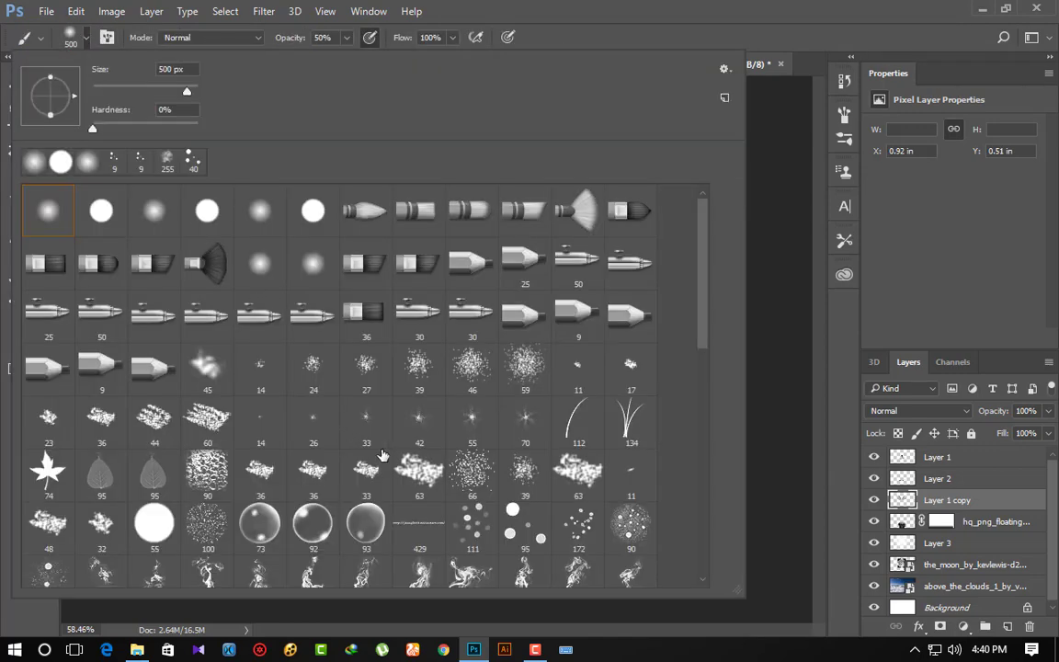
scroll(326, 480, "down", 1)
scroll(386, 487, "down", 2)
scroll(437, 496, "down", 1)
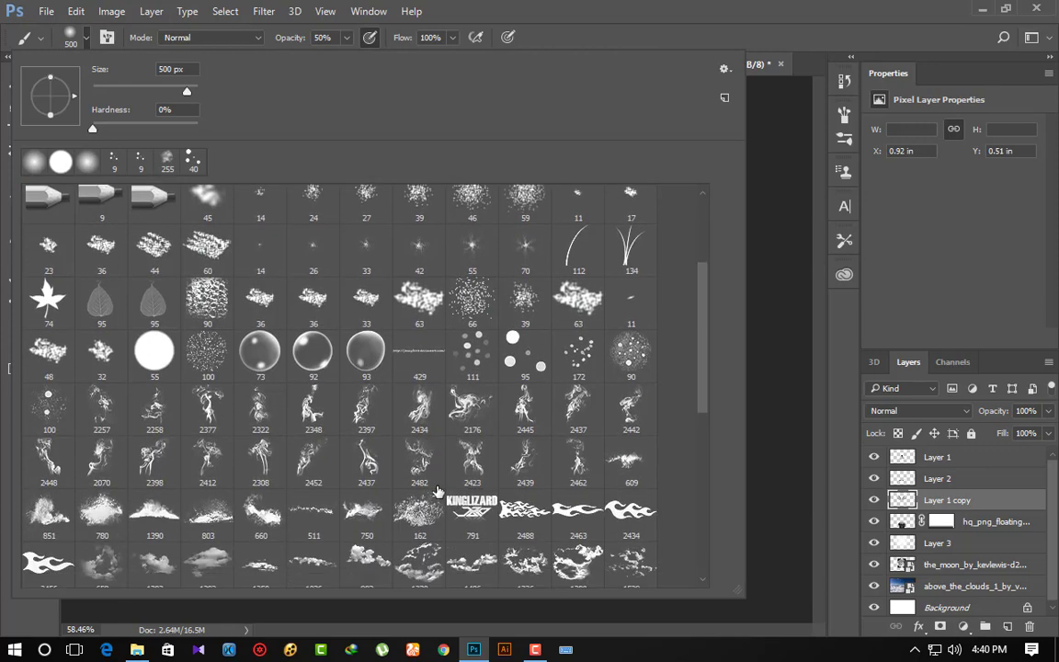
scroll(628, 337, "down", 1)
scroll(631, 399, "down", 3)
scroll(632, 450, "down", 5)
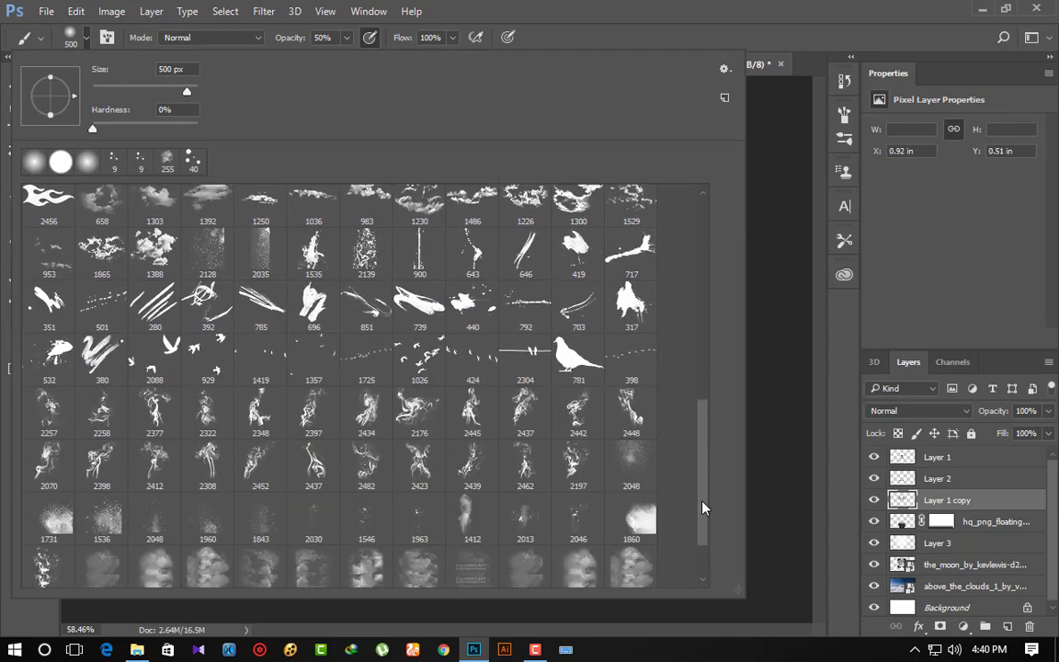
scroll(682, 531, "down", 1)
double_click(419, 505)
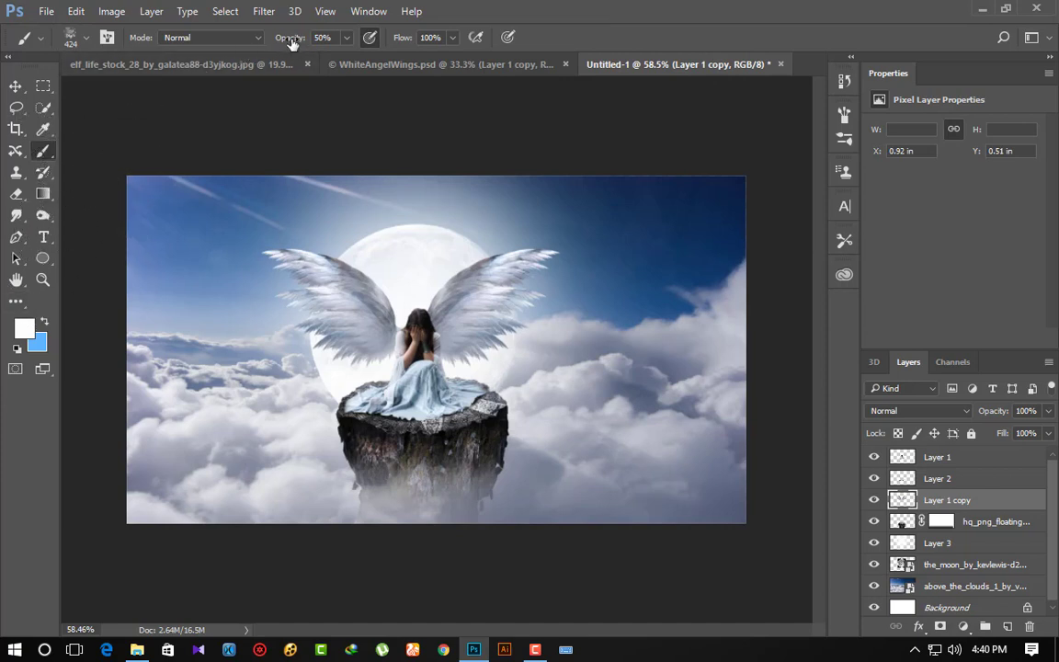
Set the cloud brush to 70% opacity and 49% flow.
left_click_drag(291, 44, 314, 38)
left_click_drag(402, 39, 321, 36)
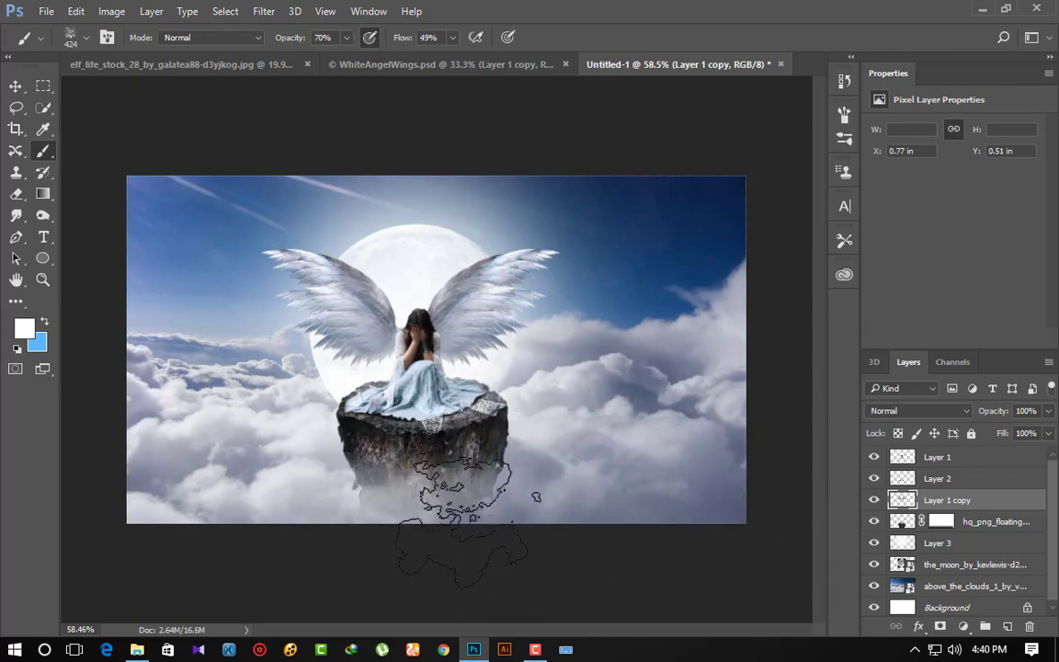
scroll(481, 527, "up", 1)
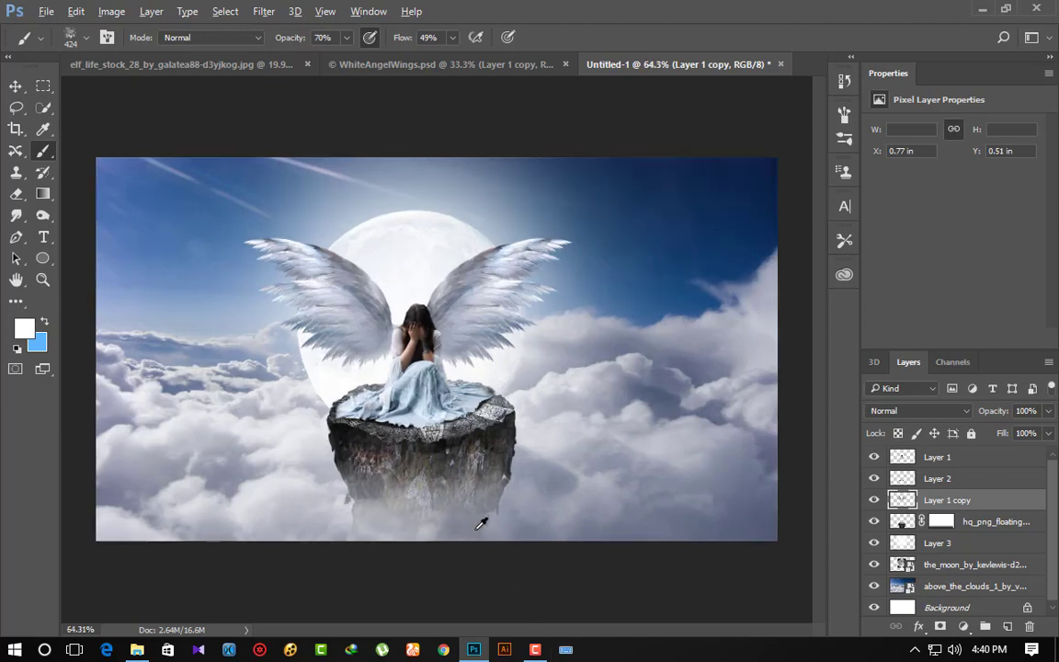
scroll(480, 528, "up", 1)
scroll(510, 533, "down", 2)
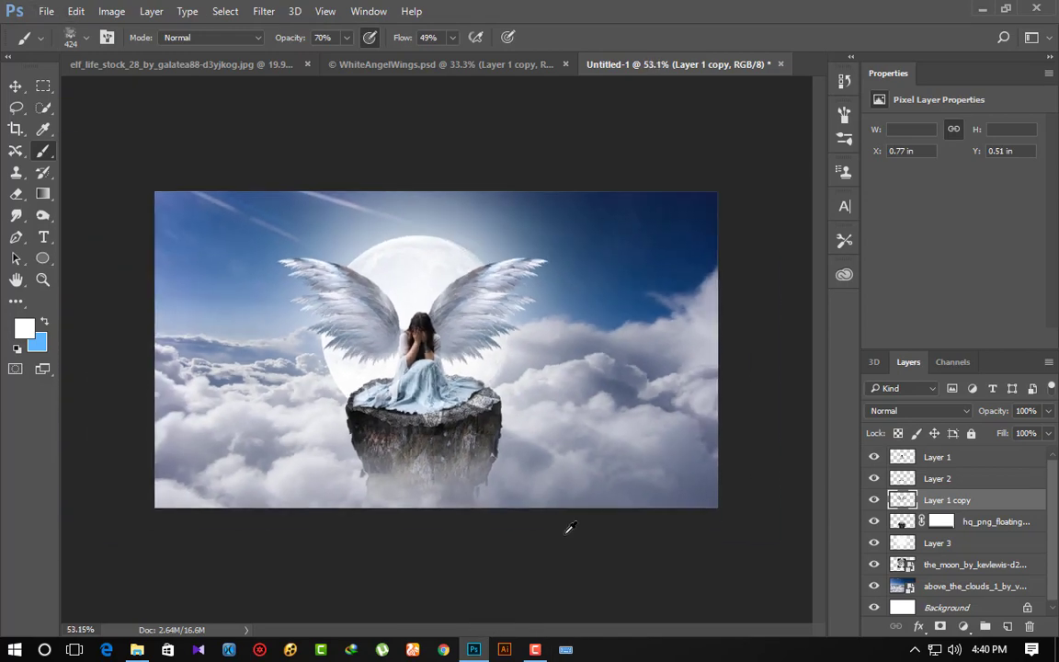
Switch to a different cloud brush enlarged to 1100 px.
right_click(350, 525)
double_click(93, 508)
key("bracketright")
key("bracketright")
key("bracketright")
key("bracketright")
key("bracketright")
key("bracketright")
key("bracketright")
key("bracketright")
key("bracketright")
key("bracketright")
key("bracketright")
key("bracketright")
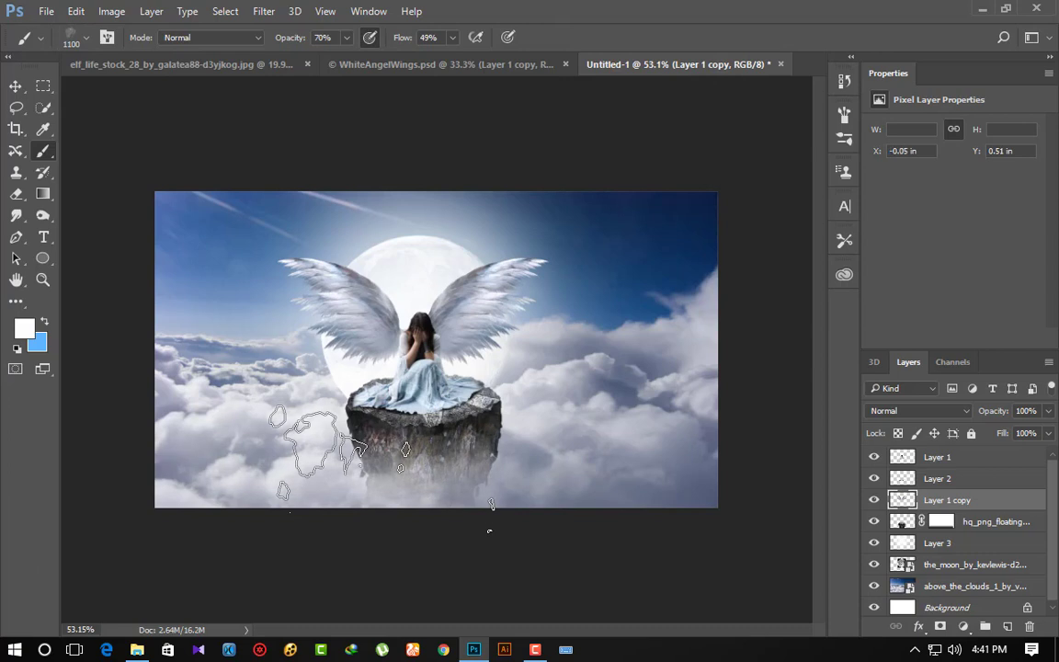
scroll(161, 600, "up", 1)
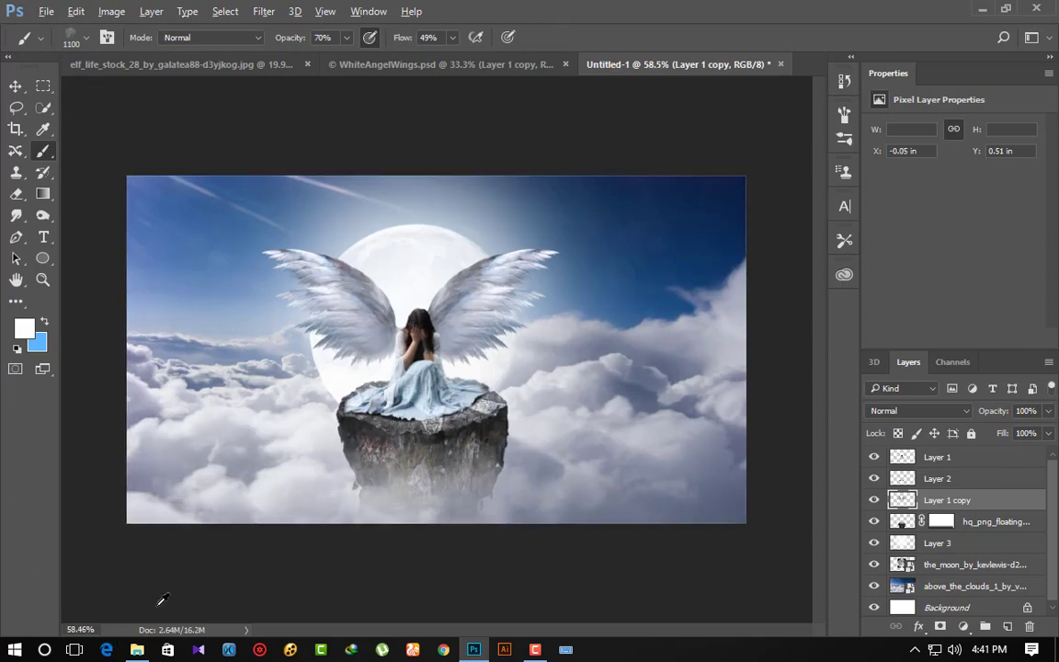
scroll(161, 600, "up", 2)
scroll(283, 575, "down", 2)
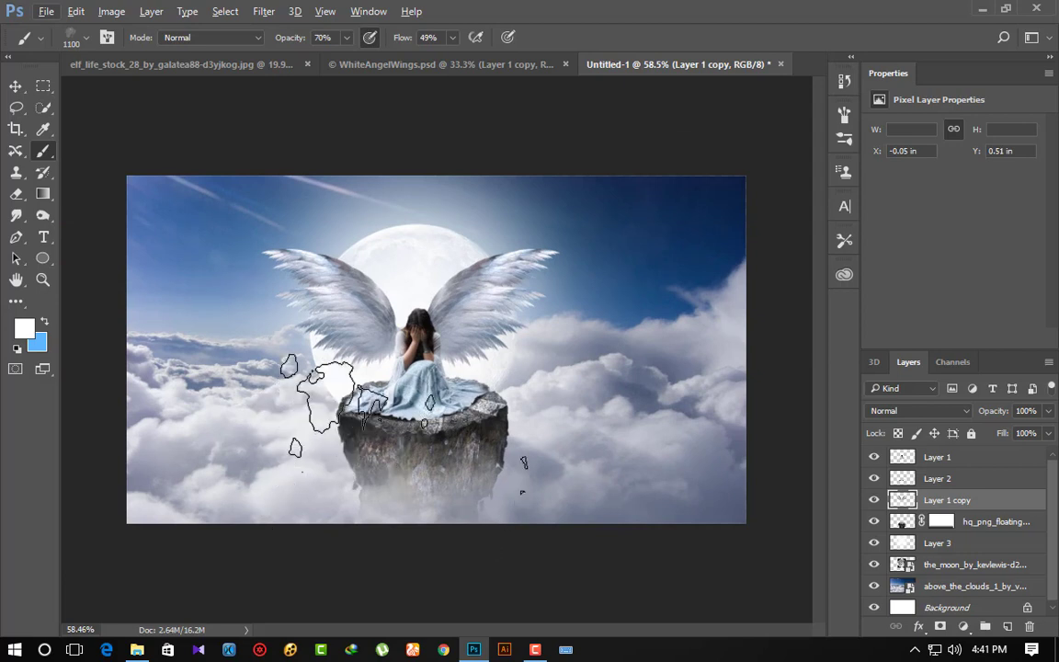
scroll(452, 598, "down", 1)
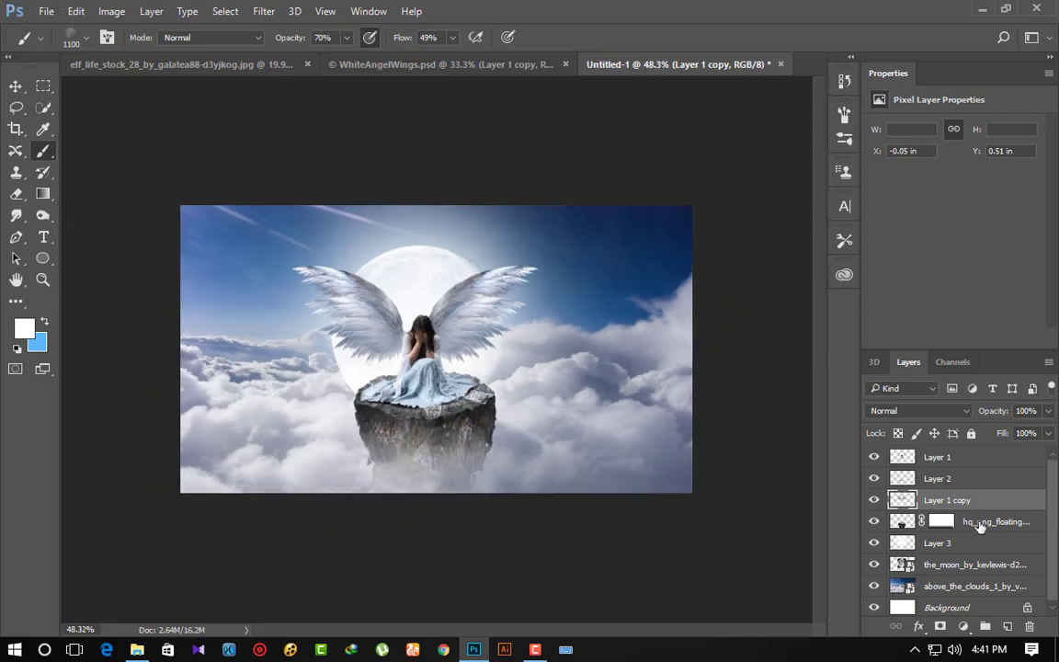
Stamp the merged composite onto a new Layer 4 above Layer 1 with Apply Image.
left_click(995, 457)
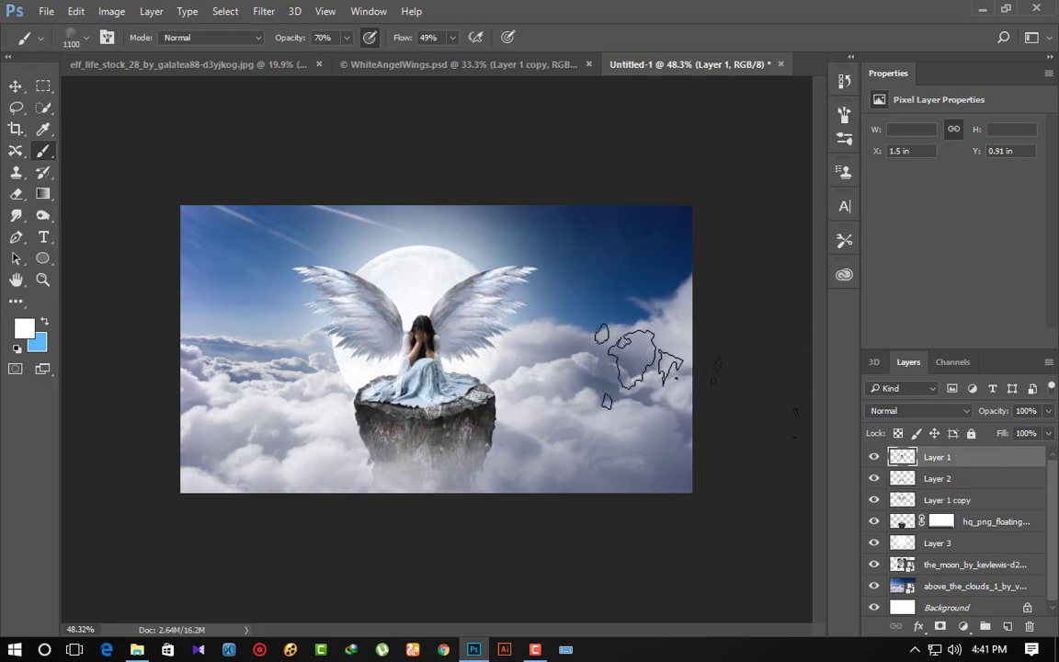
left_click(1007, 626)
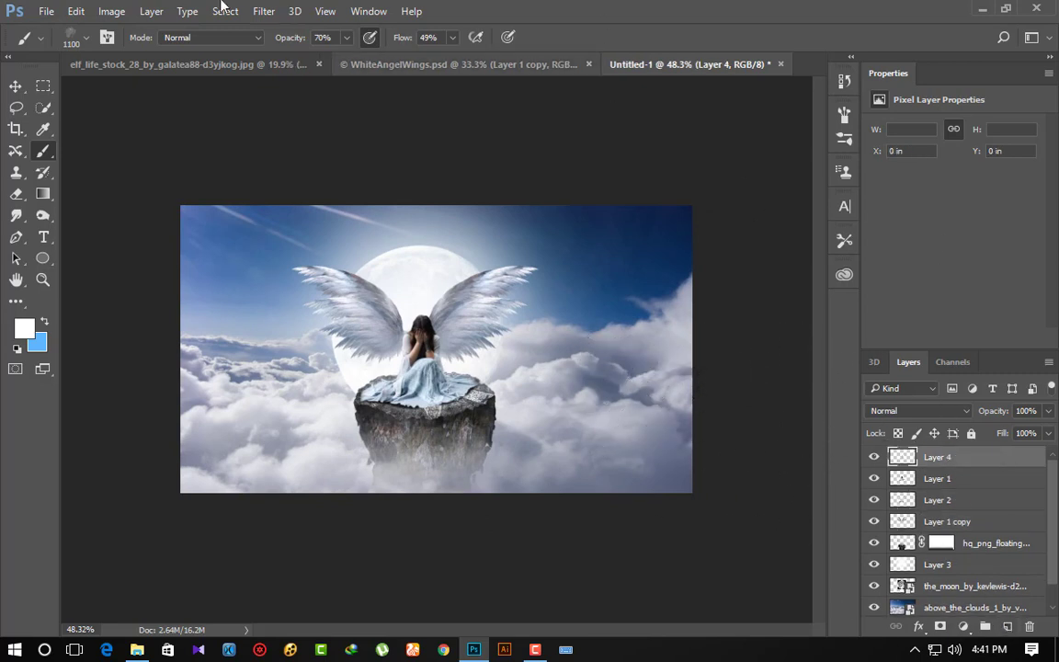
left_click(111, 11)
left_click(144, 244)
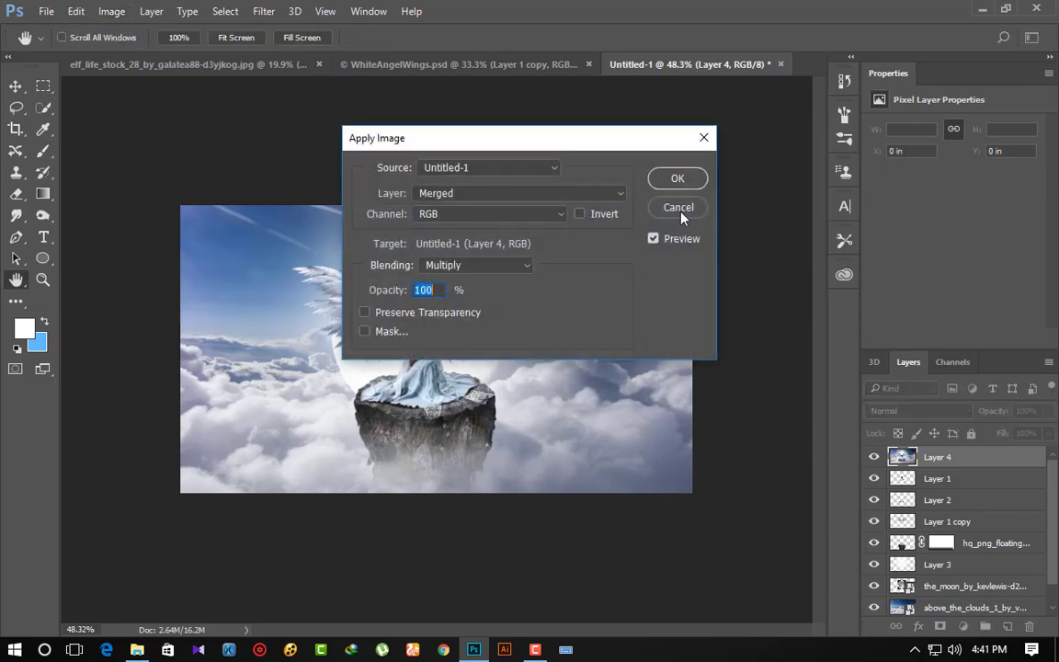
left_click(679, 179)
Grade Layer 4 in Camera Raw: Temperature -5, Contrast +24, Saturation +35.
left_click(264, 11)
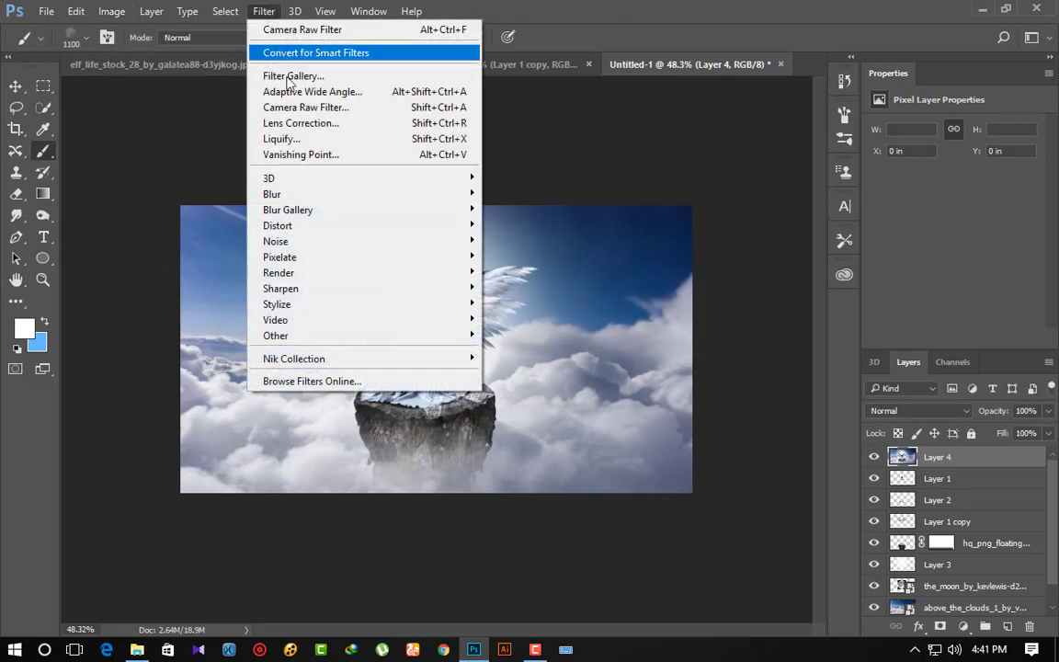
left_click(307, 108)
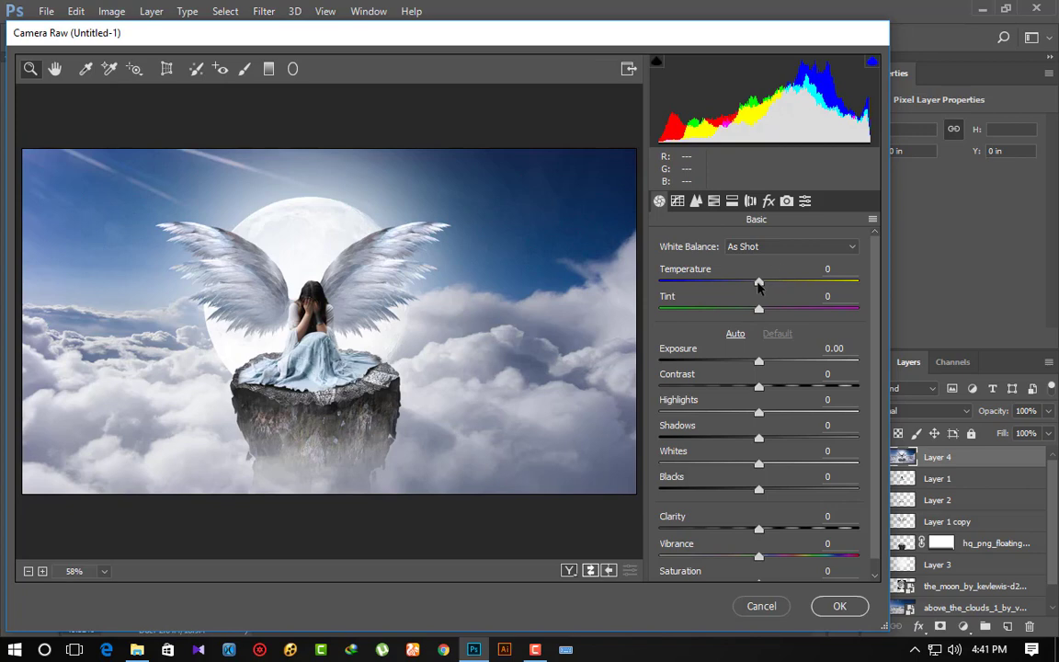
mouse_move(758, 285)
left_mouse_down()
mouse_move(774, 286)
mouse_move(745, 282)
mouse_move(753, 281)
left_mouse_up()
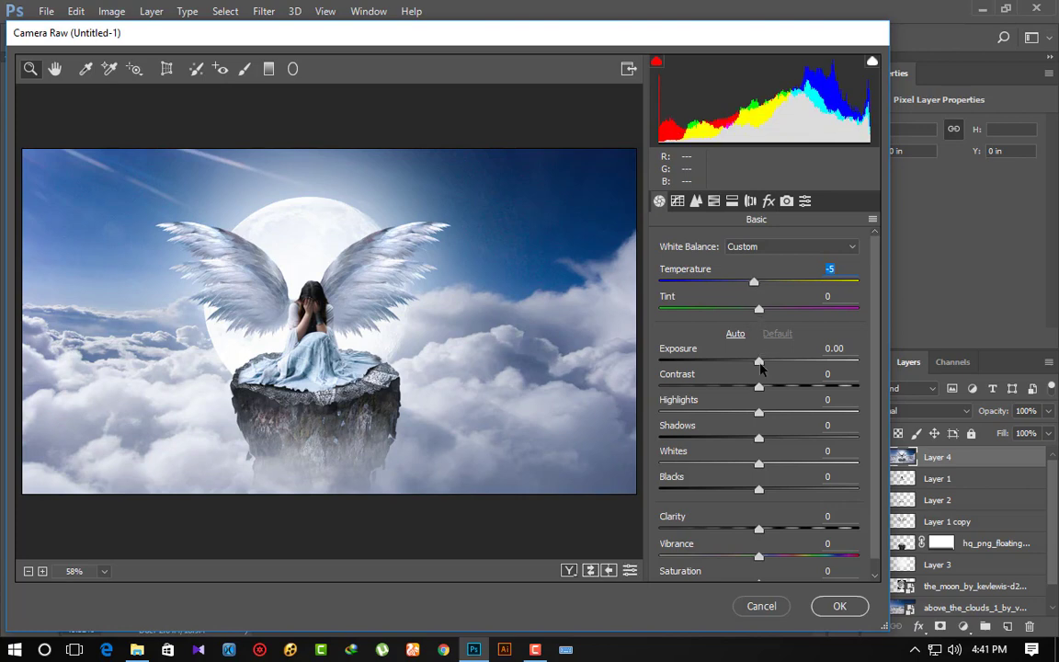
left_click_drag(759, 361, 782, 387)
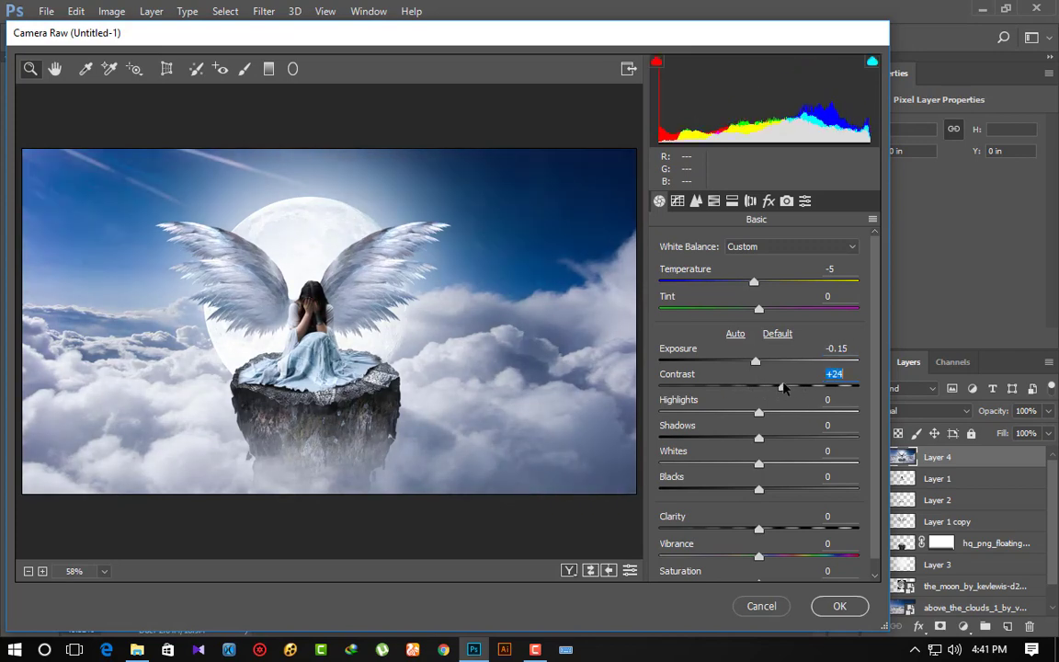
mouse_move(760, 557)
left_mouse_down()
mouse_move(724, 555)
mouse_move(734, 570)
mouse_move(794, 575)
left_mouse_up()
scroll(736, 566, "down", 1)
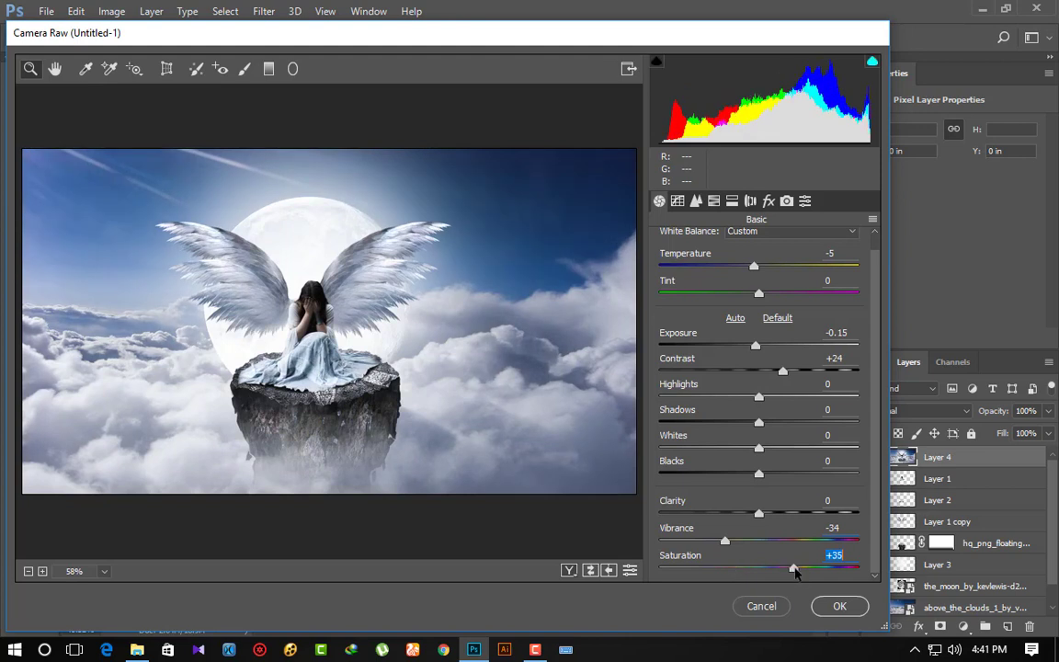
Lift the Blue tone-curve shadow point to Input 8, Output 24.
left_click(696, 201)
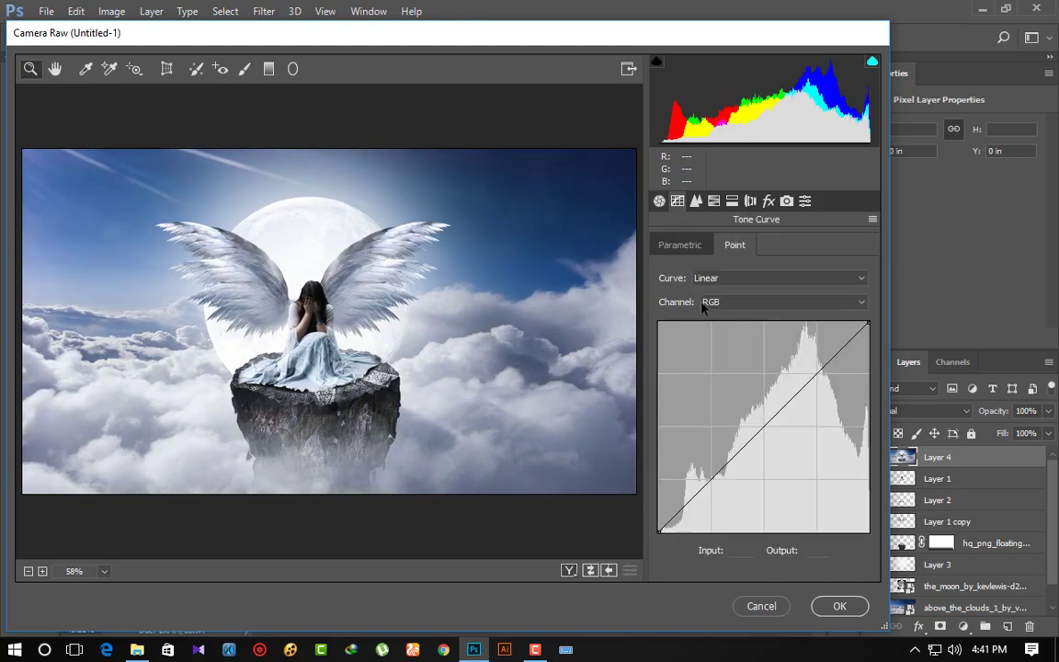
left_click(715, 307)
left_click(710, 355)
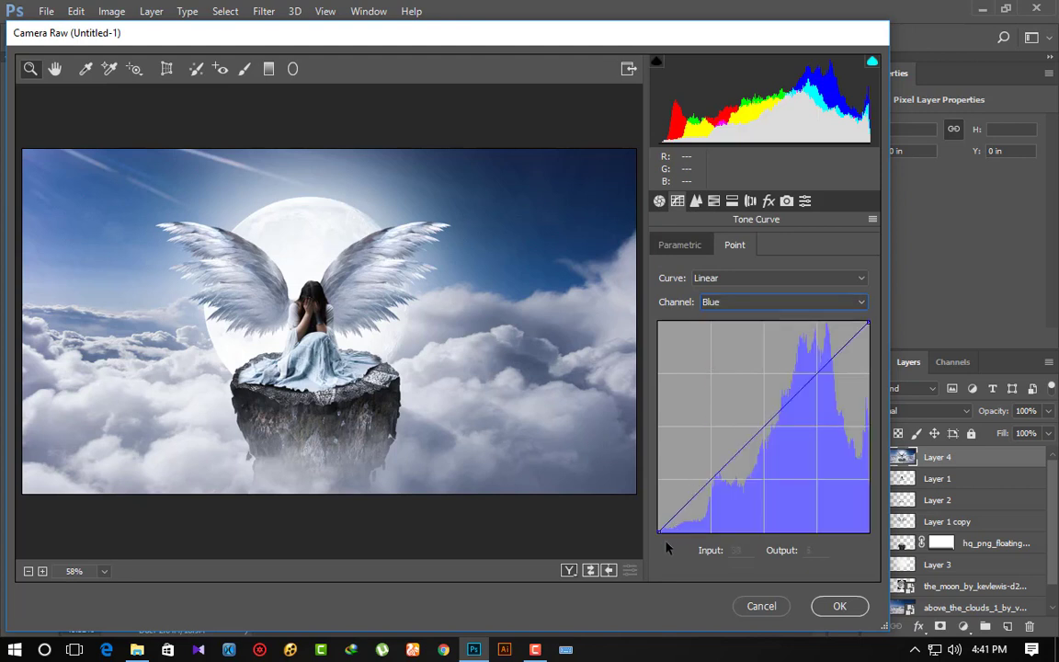
left_click_drag(658, 531, 674, 549)
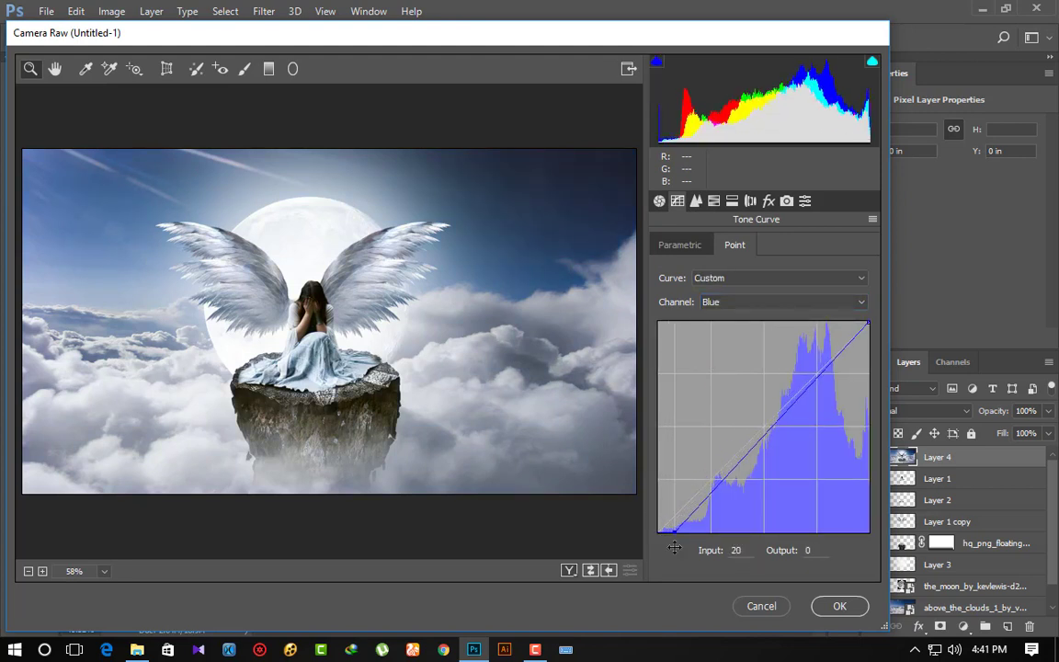
left_click_drag(666, 520, 665, 512)
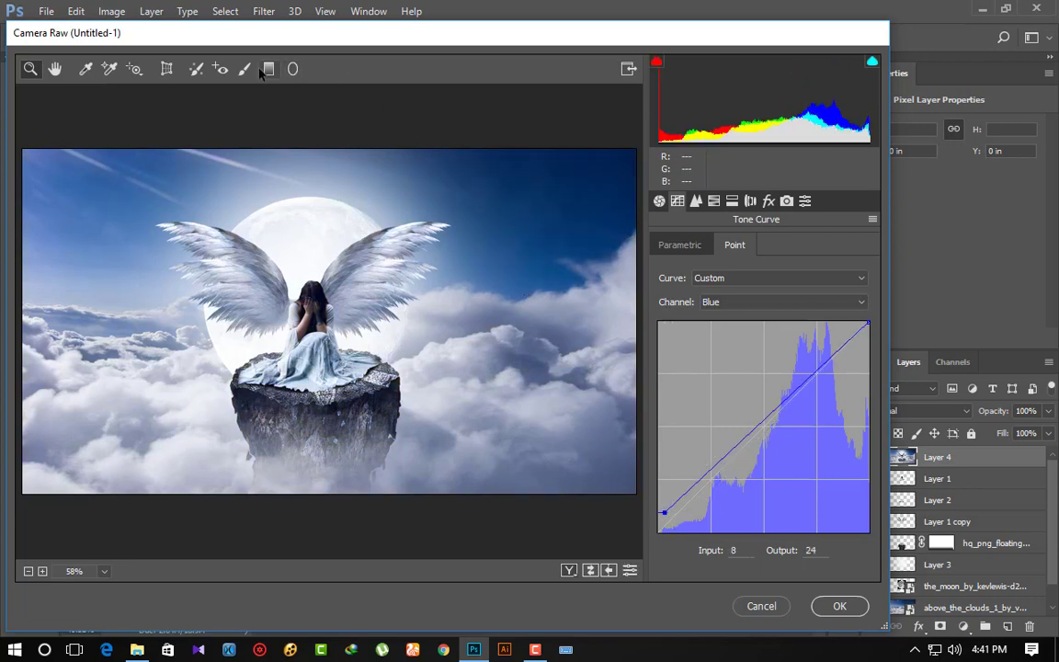
Draw a Radial Filter framing the girl and moon to darken the surroundings outside it.
left_click(292, 69)
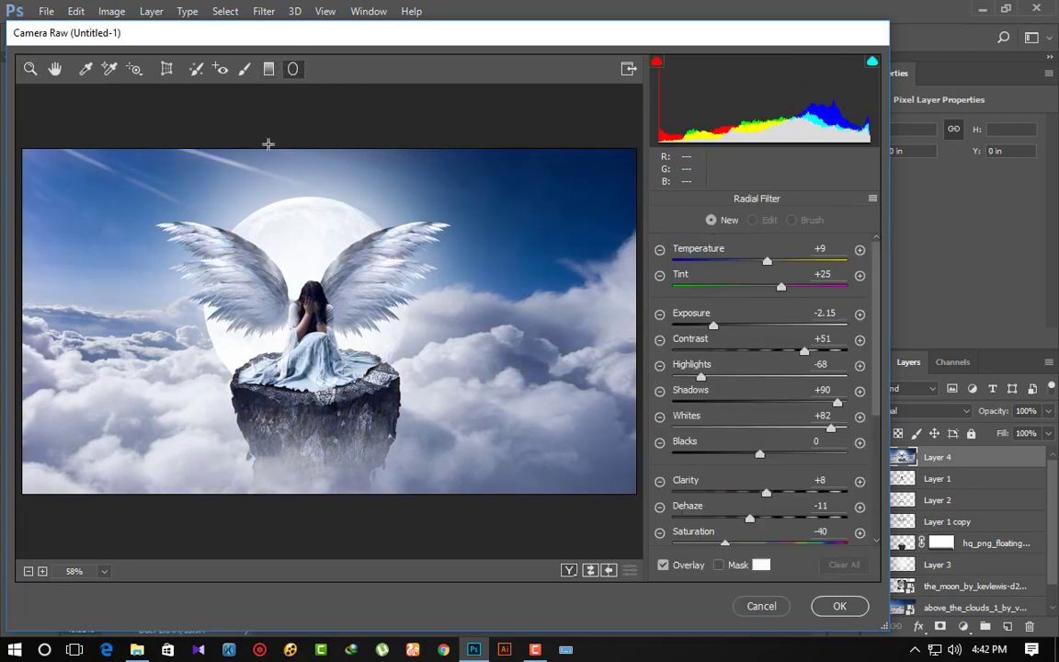
mouse_move(258, 276)
left_mouse_down()
mouse_move(416, 374)
mouse_move(476, 458)
mouse_move(453, 438)
mouse_move(443, 458)
left_mouse_up()
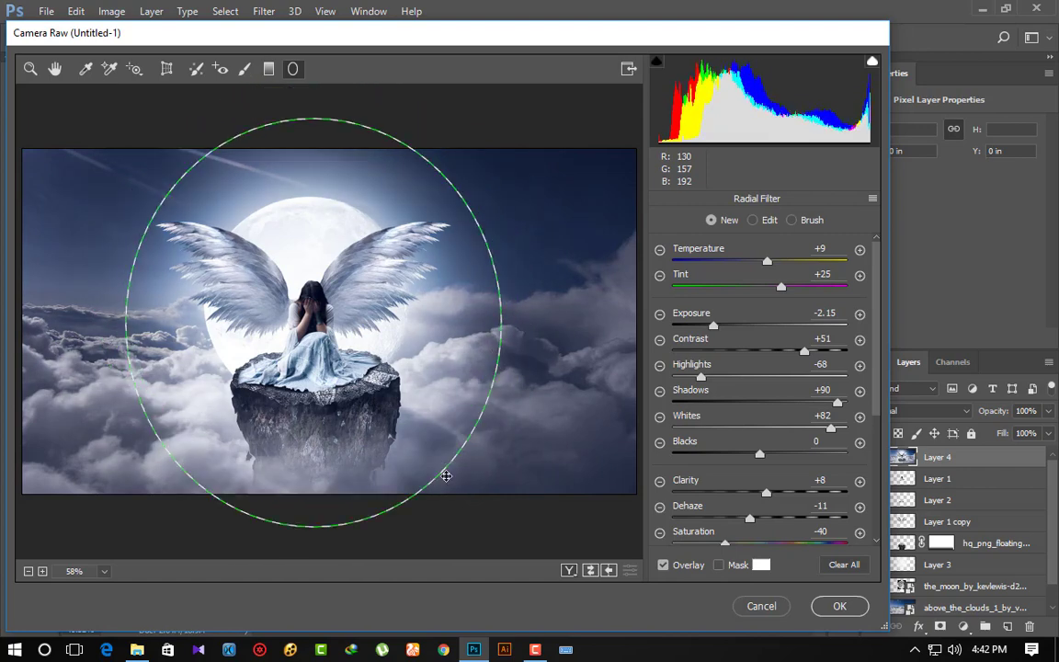
left_click_drag(443, 458, 441, 460)
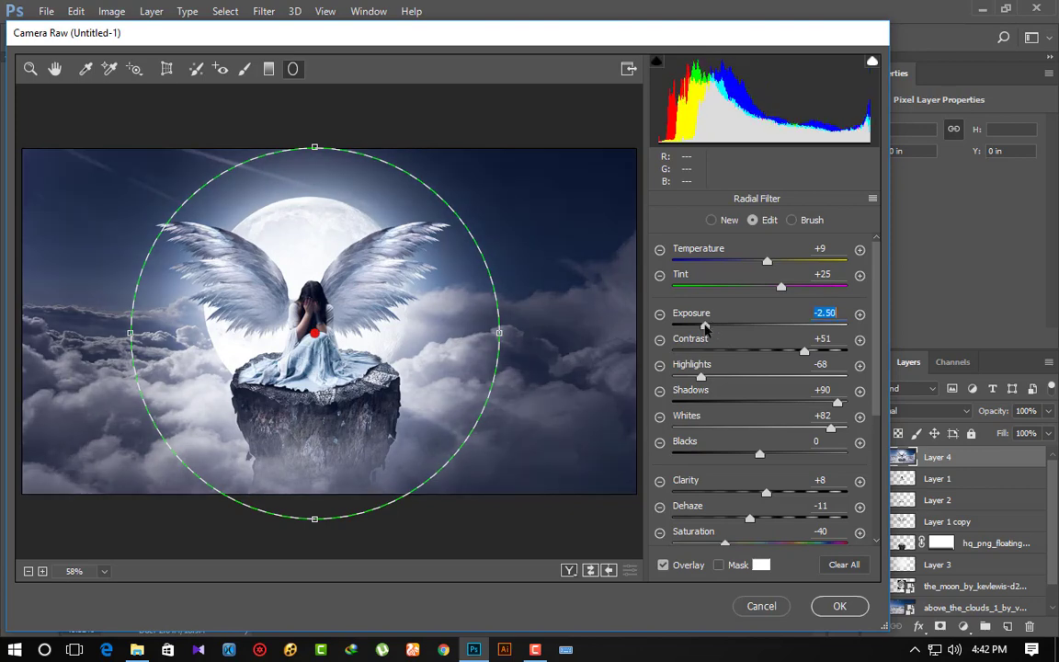
left_click_drag(714, 329, 720, 326)
Paint Exposure -1.80 onto patches of cloud and sky with the Adjustment Brush, then apply to Layer 4.
left_click(244, 69)
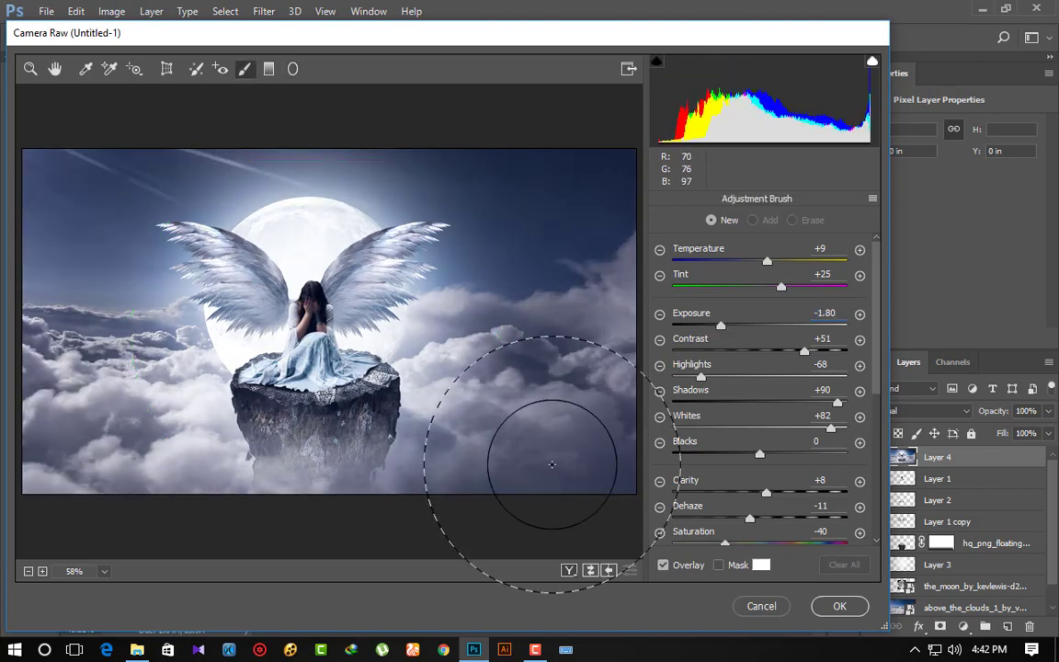
left_click(561, 453)
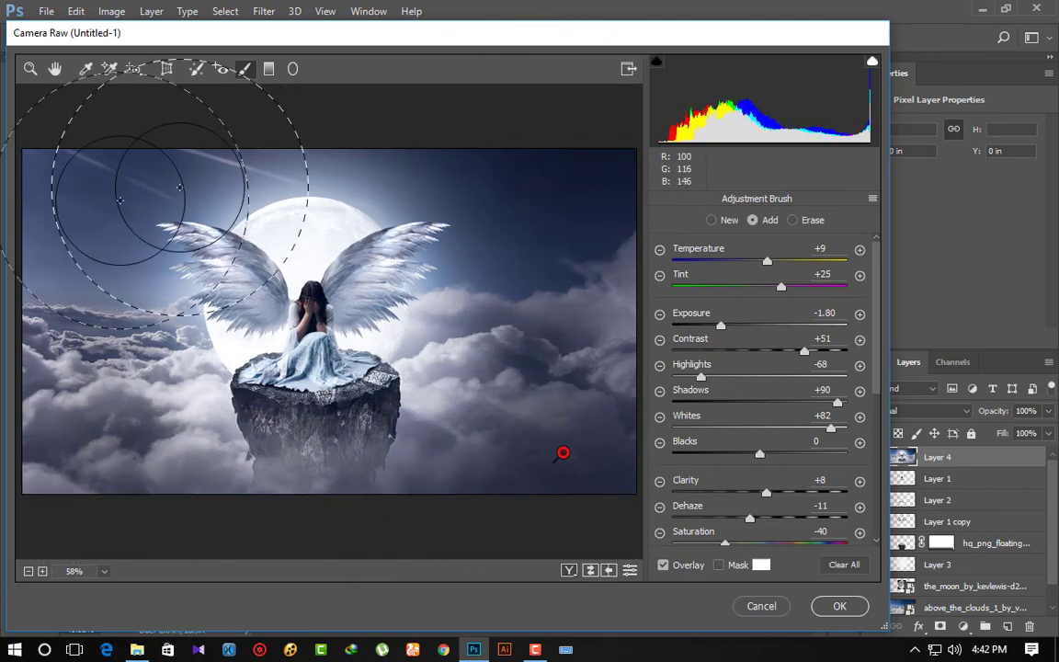
scroll(120, 423, "down", 2)
scroll(290, 432, "down", 2)
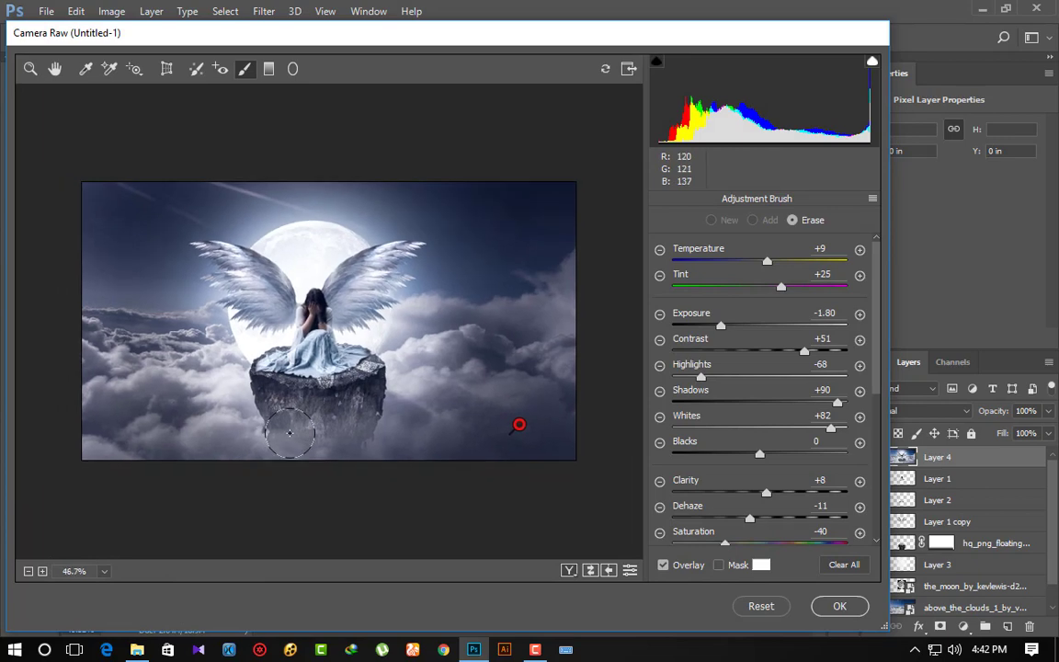
key("alt")
scroll(289, 432, "up", 1)
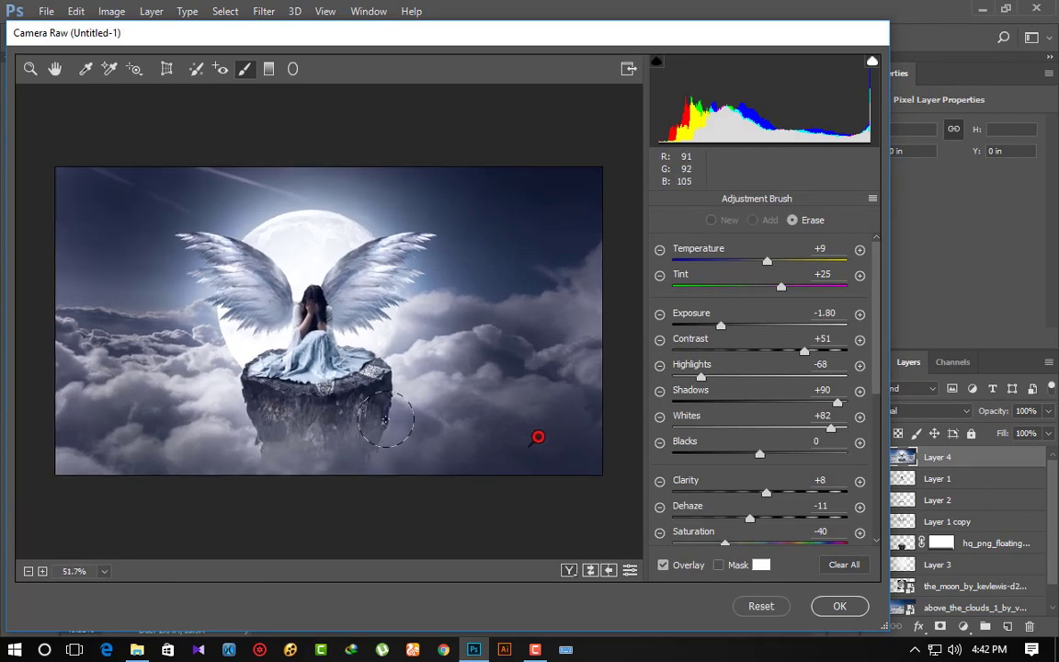
scroll(289, 431, "up", 2)
left_click(829, 607)
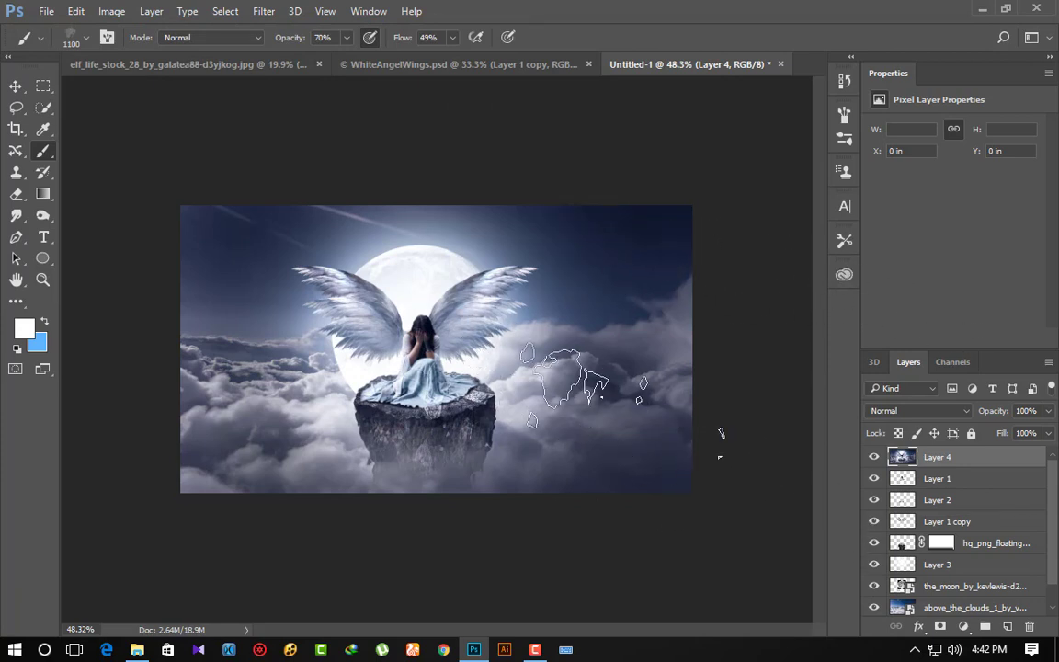
Add a Levels adjustment on the Blue channel, adjusting midtones, white input and output highlights.
scroll(726, 430, "up", 2)
left_click(962, 626)
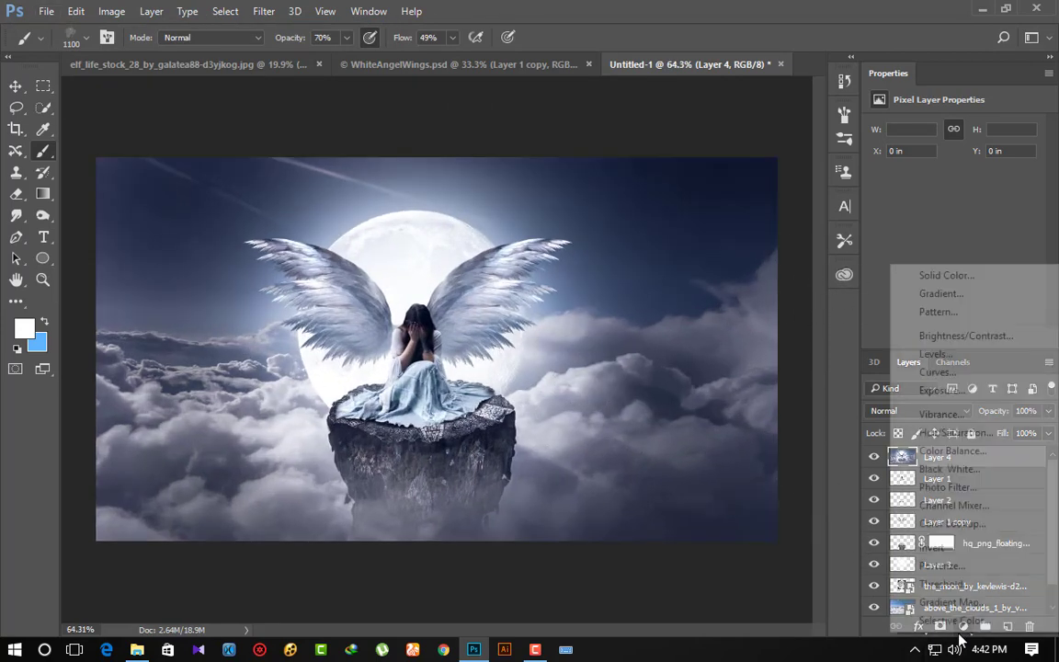
left_click(938, 357)
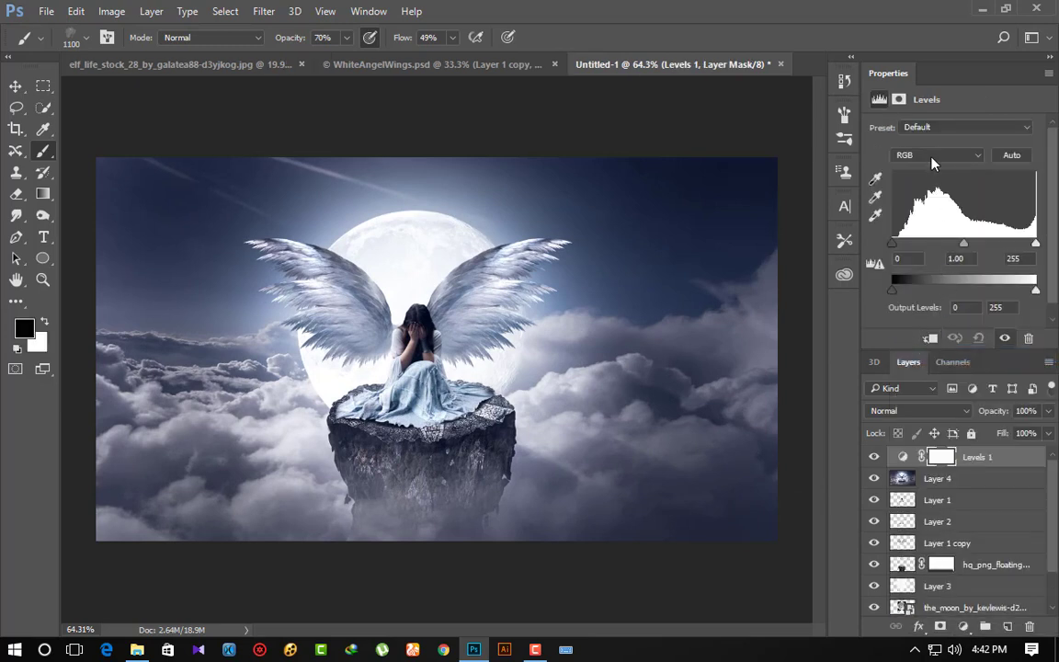
left_click(936, 154)
left_click(905, 199)
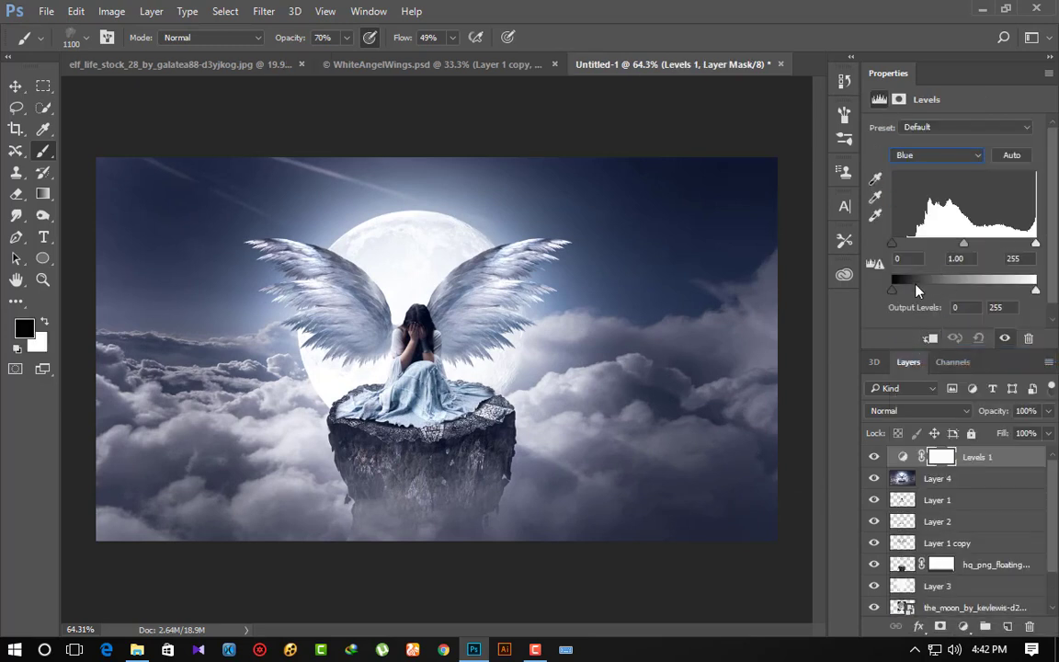
left_click_drag(962, 247, 966, 250)
left_click_drag(1036, 246, 1015, 246)
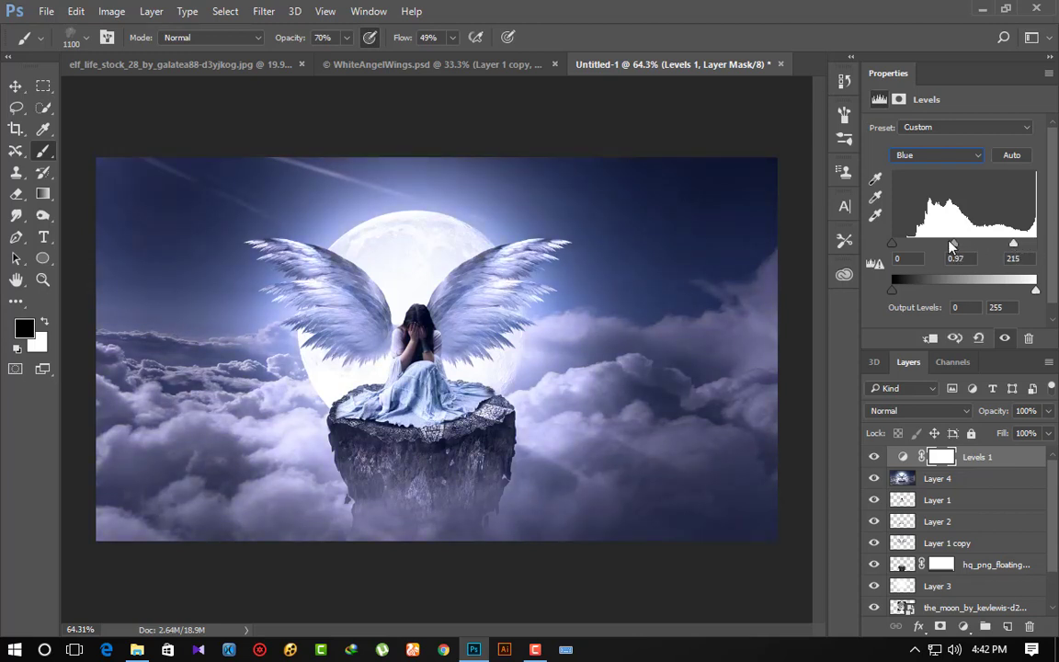
left_click_drag(964, 246, 956, 246)
mouse_move(1035, 292)
left_mouse_down()
mouse_move(1020, 292)
mouse_move(1031, 293)
left_mouse_up()
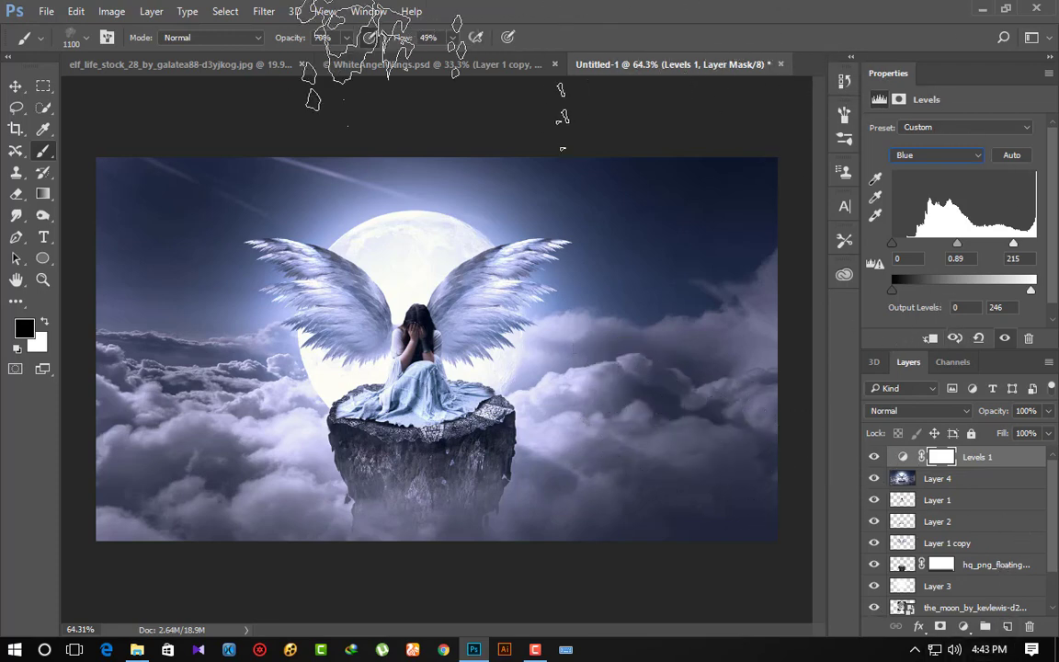
Stamp the merged visible image onto a new Layer 5 using Apply Image.
left_click(1008, 625)
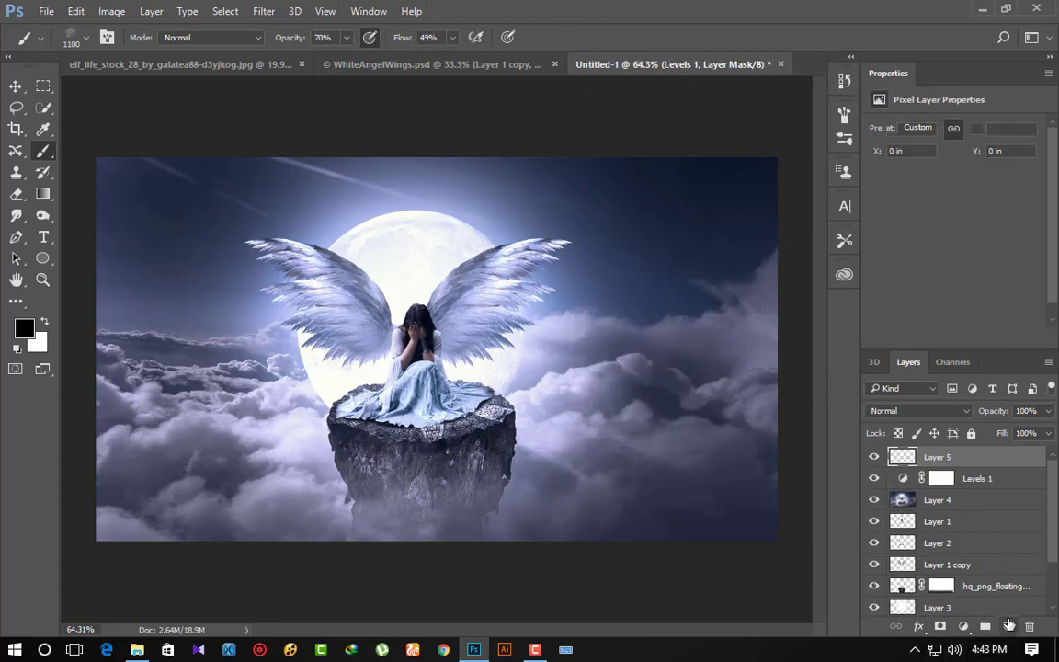
left_click(111, 11)
left_click(140, 248)
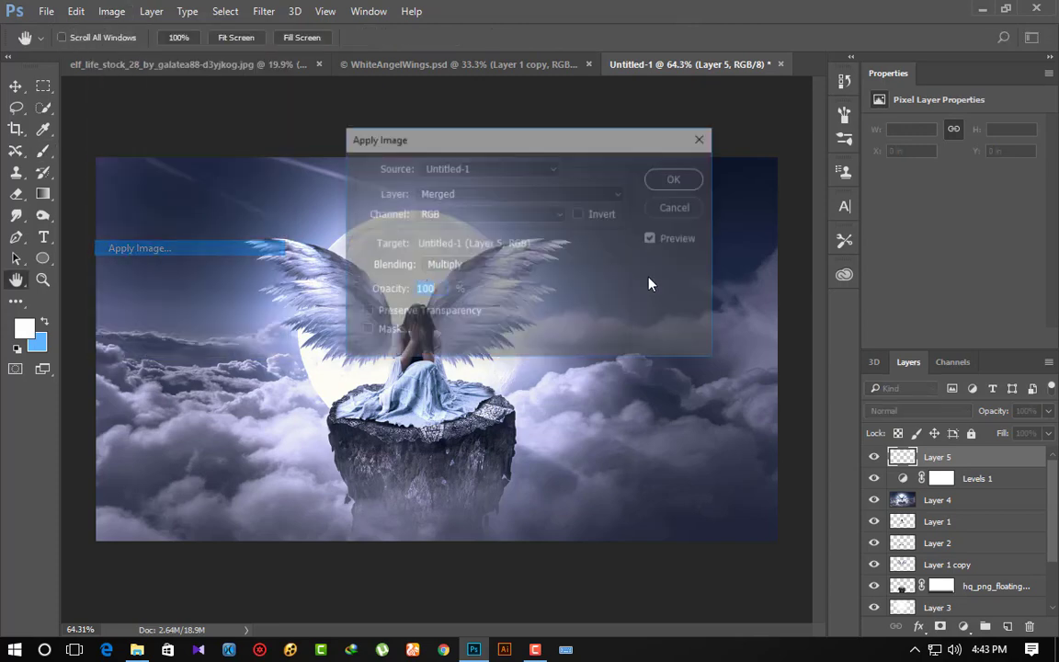
left_click(678, 179)
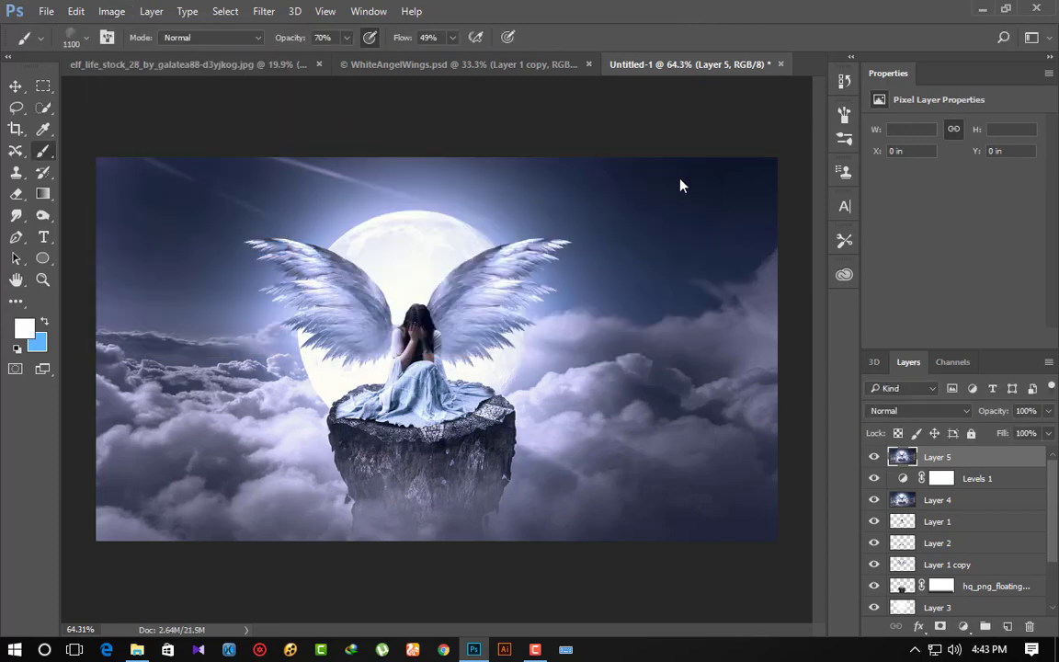
left_click(264, 12)
Apply Color Efex Pro 4 Cross Processing, method B10, 25% strength and shadows 26%.
left_click(519, 358)
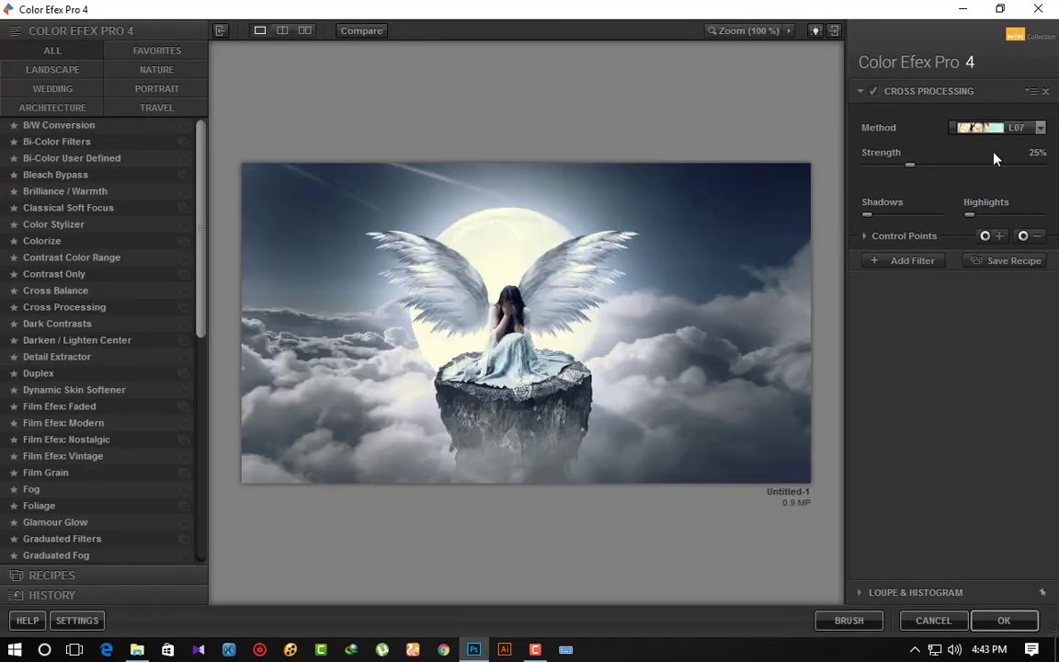
left_click(997, 128)
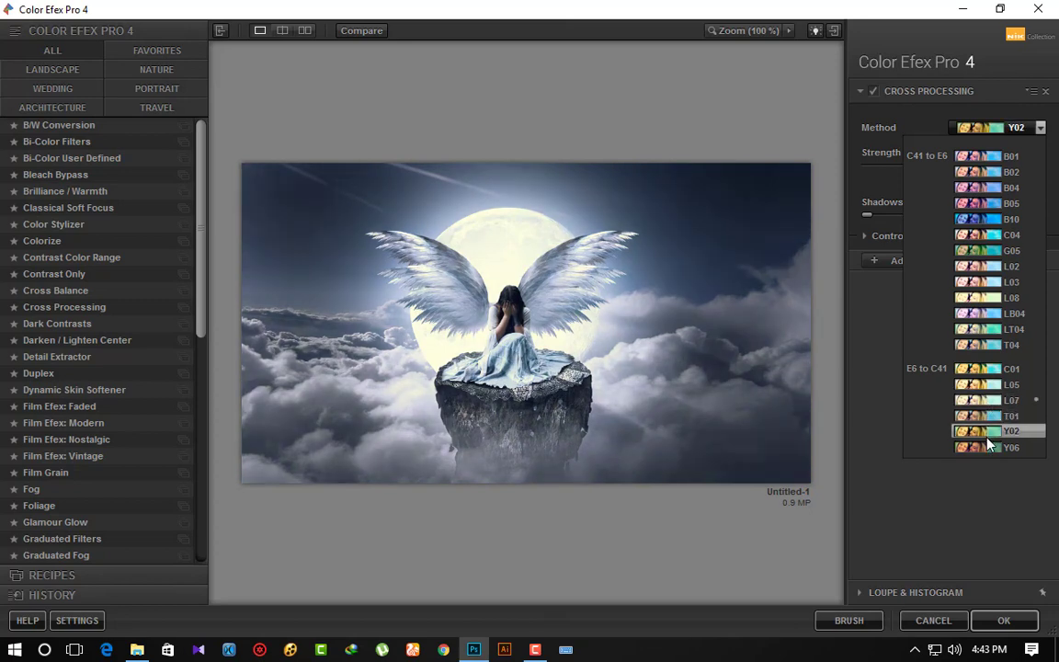
left_click(972, 220)
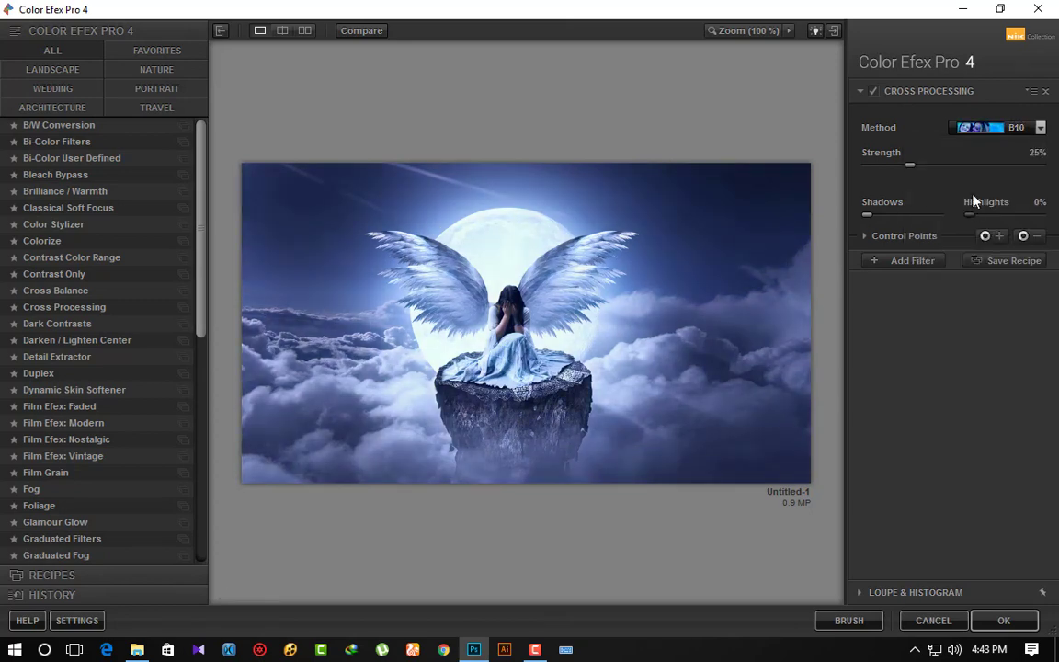
mouse_move(912, 168)
left_mouse_down()
mouse_move(951, 170)
mouse_move(910, 170)
left_mouse_up()
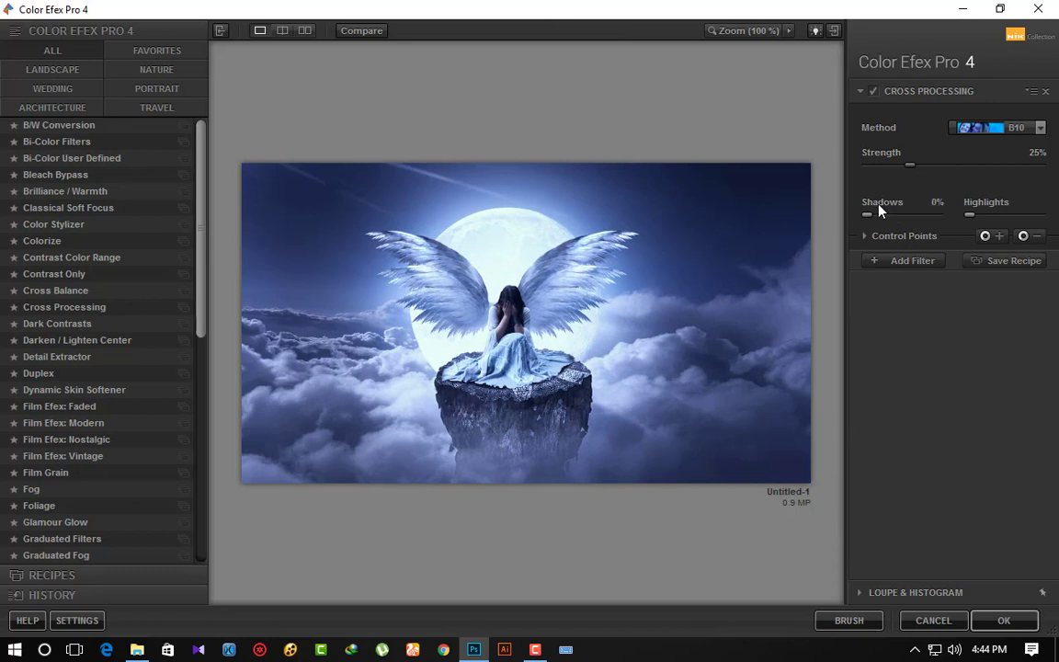
mouse_move(869, 214)
left_mouse_down()
mouse_move(901, 217)
mouse_move(884, 215)
left_mouse_up()
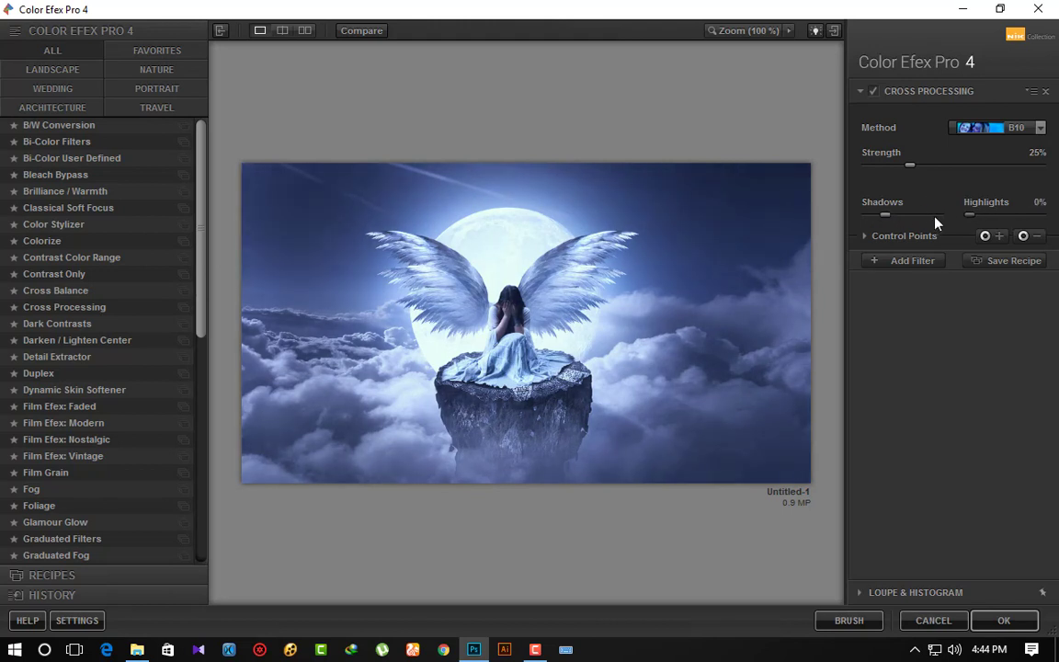
left_click(1004, 620)
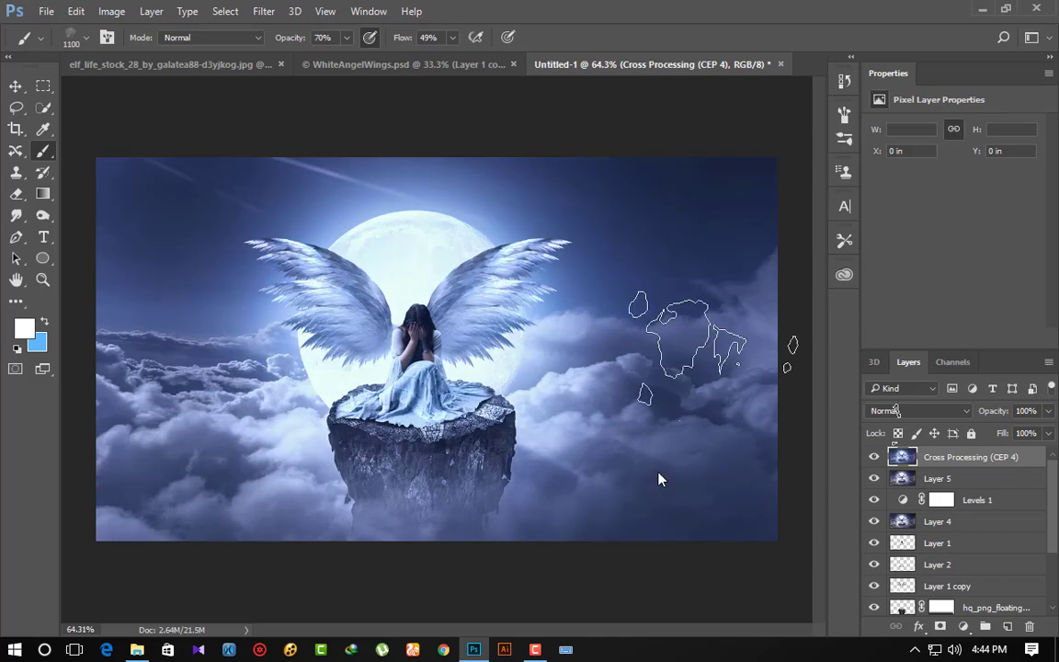
Fit the composite to the window and deselect the leftover cloud selection.
key("ctrl+0")
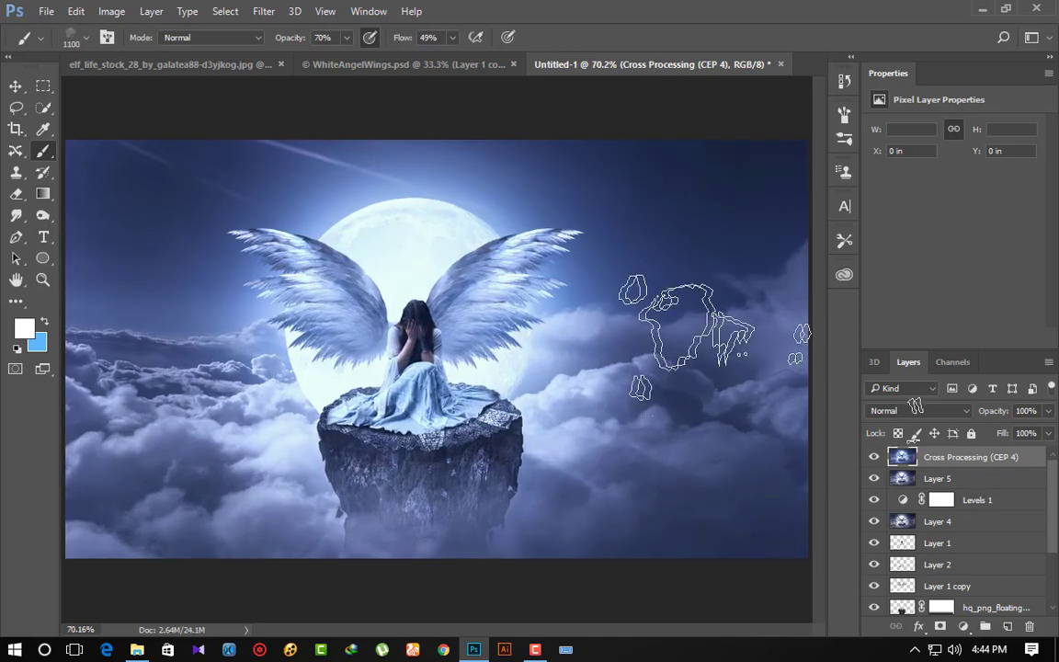
key("ctrl+d")
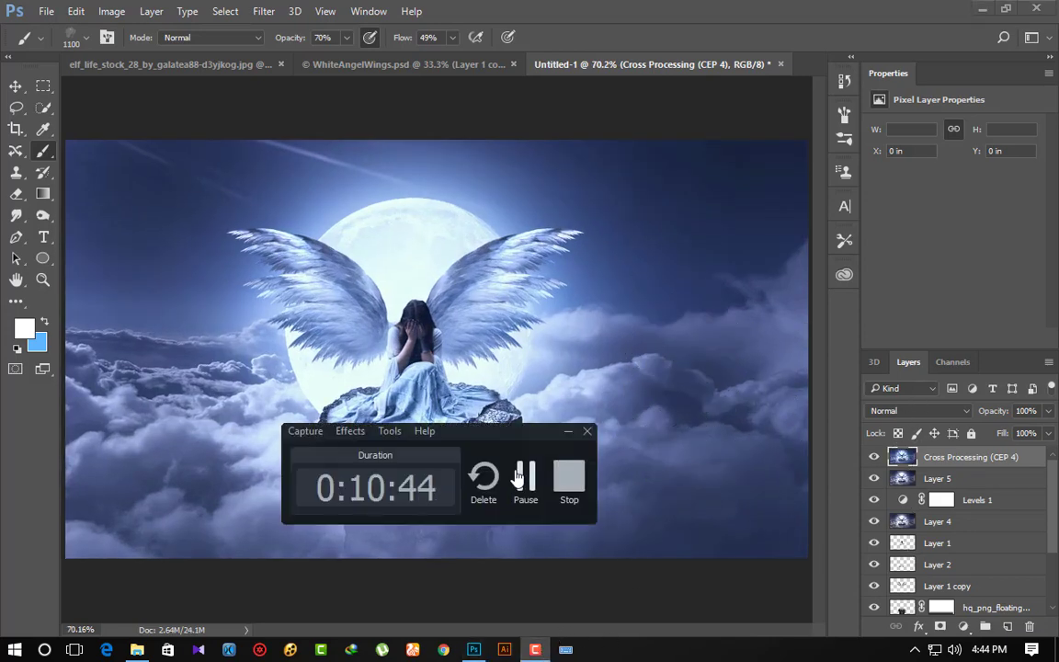